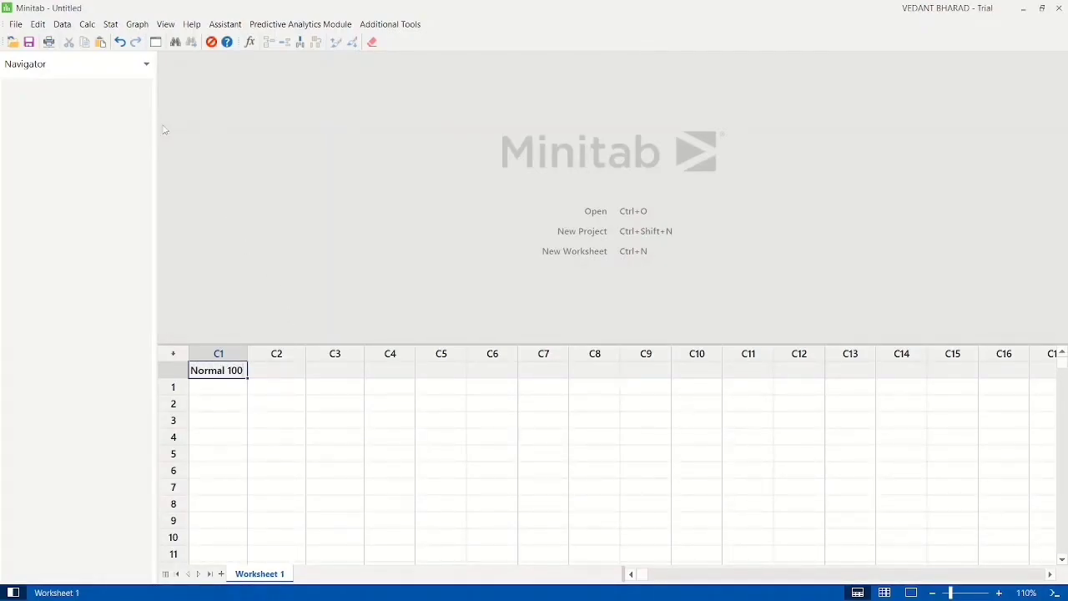
Step: Generate 100 rows of normally distributed random data in the Normal 100 column with mean 0.0 and standard deviation 1.0
click(87, 28)
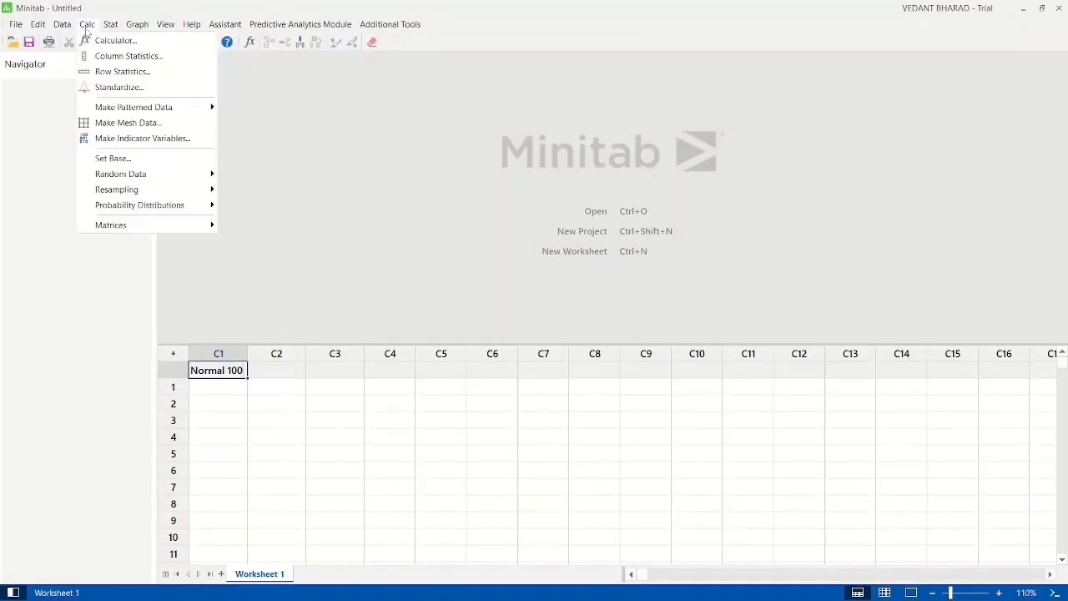
mouse_move(131, 179)
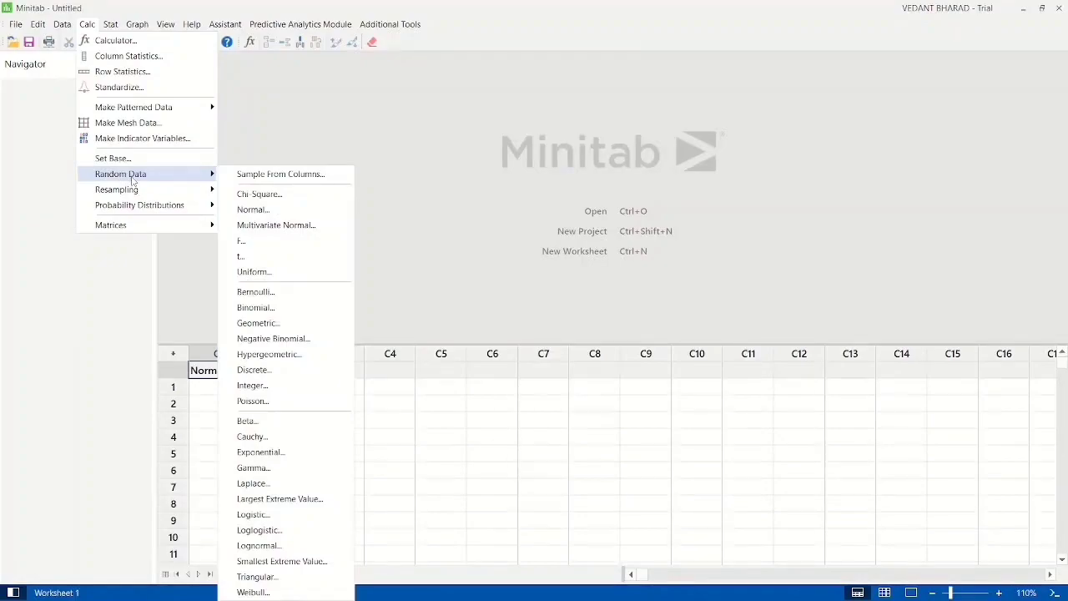
click(267, 214)
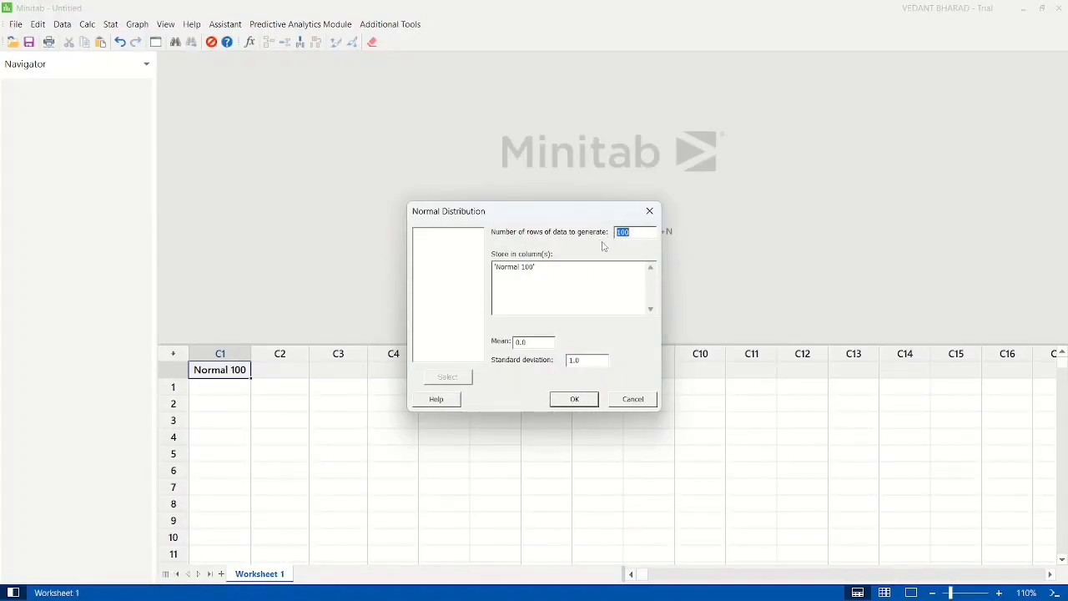
click(551, 278)
click(574, 399)
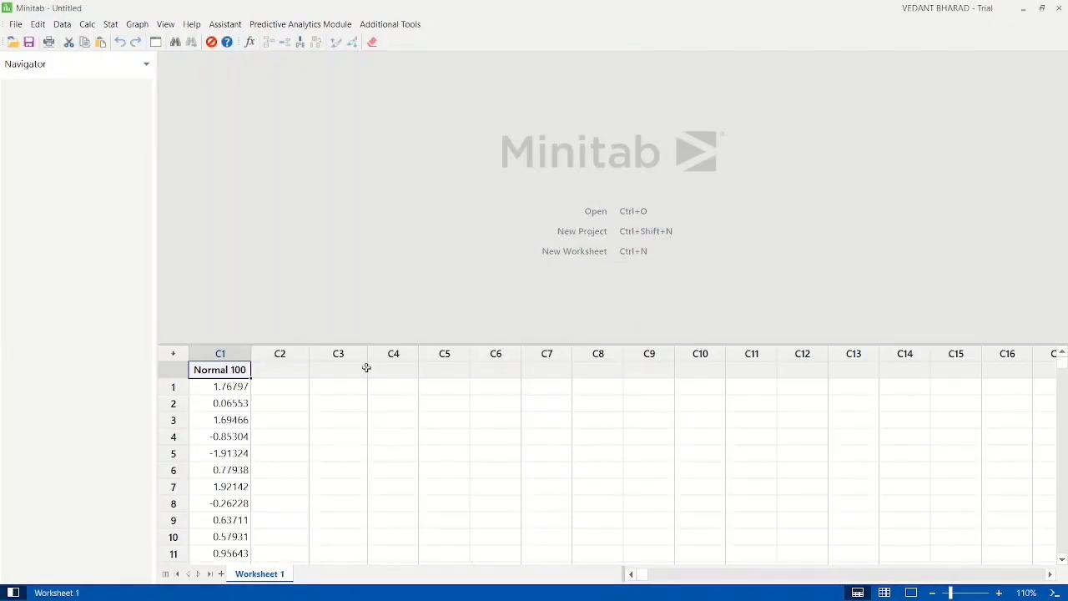
scroll(341, 433, down, 20)
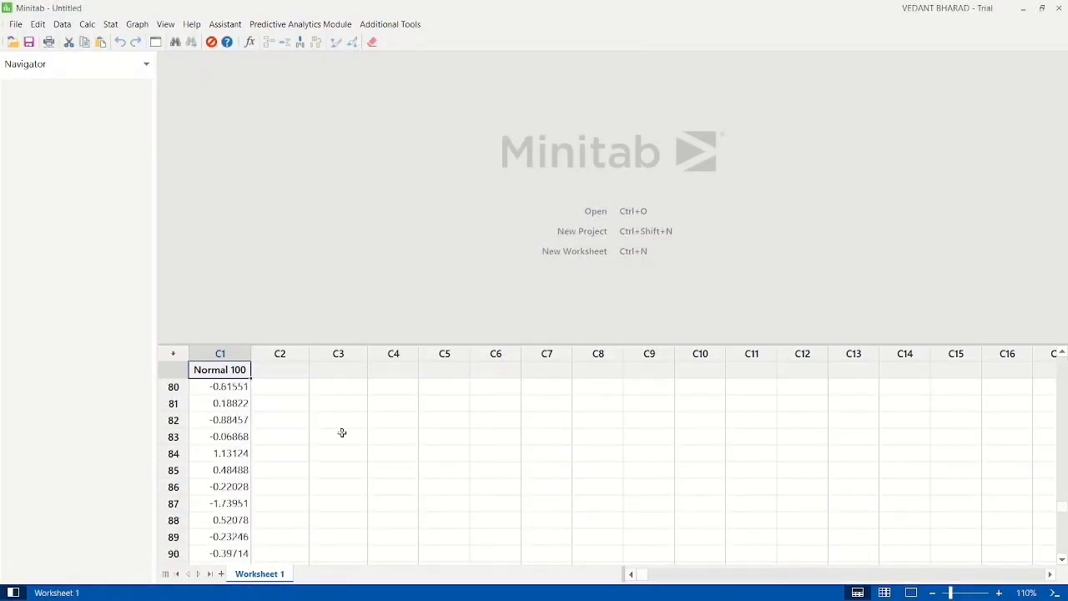
scroll(341, 432, up, 1)
scroll(341, 432, down, 12)
scroll(341, 432, up, 18)
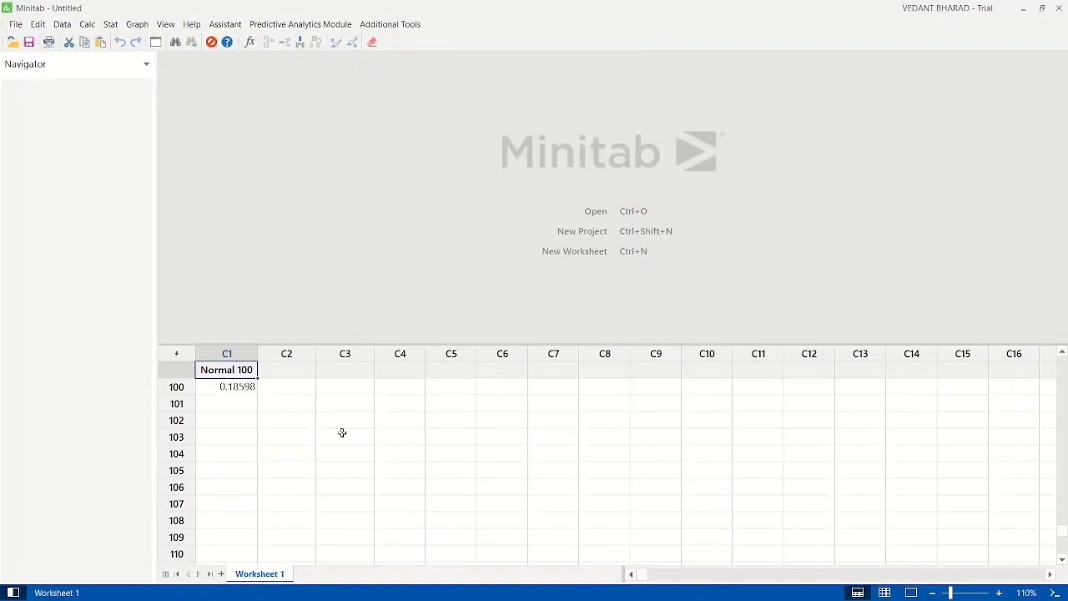
scroll(341, 432, up, 20)
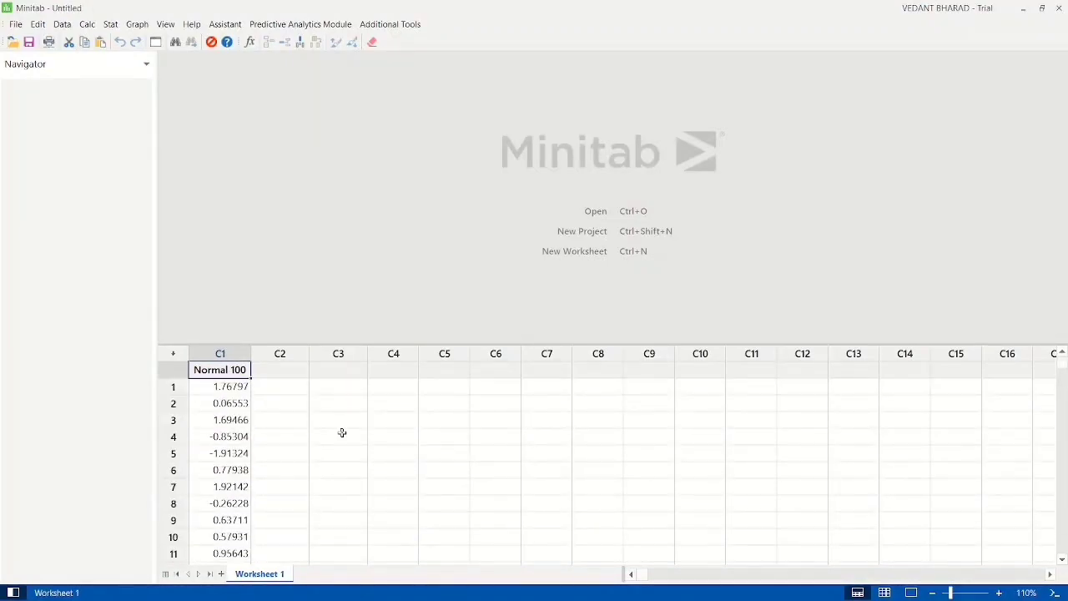
Step: Name column C2 "Normal 1000" and column C3 "Normal 10000"
click(291, 370)
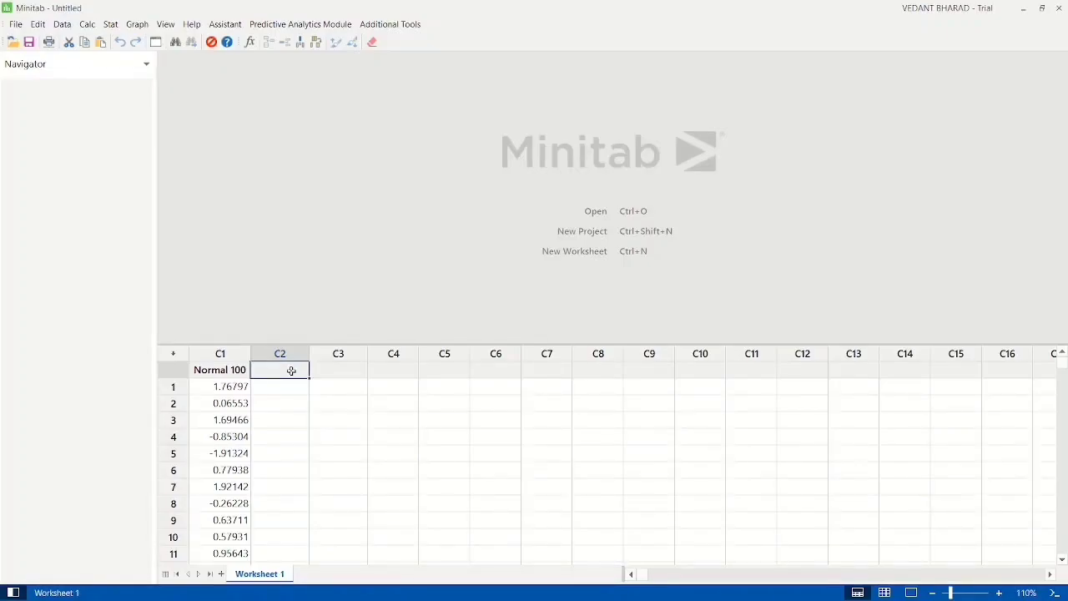
text(Normal 1000)
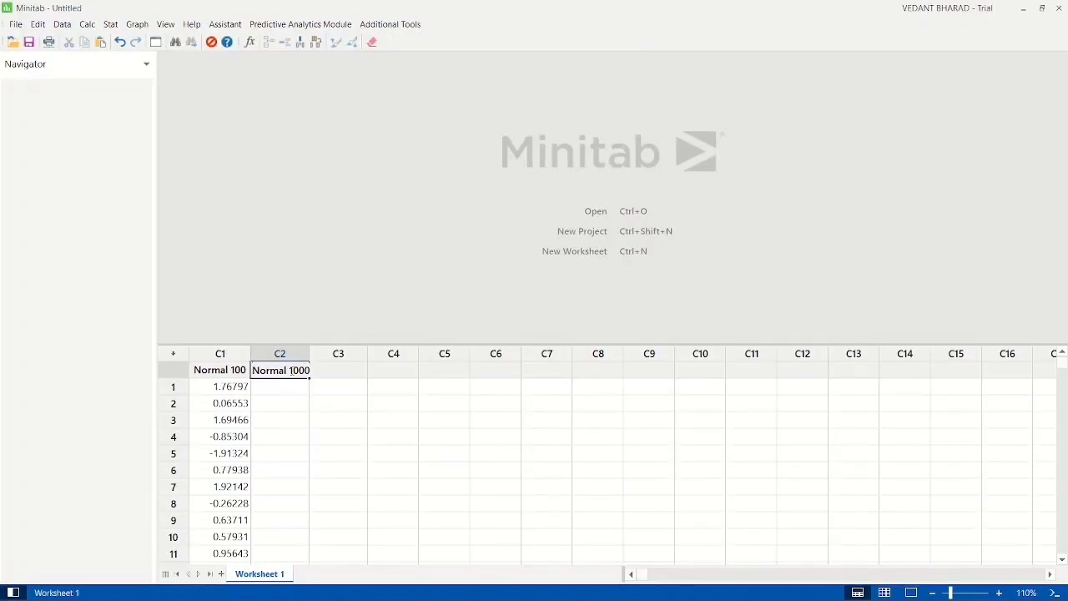
key(Return)
key(Right)
key(Up)
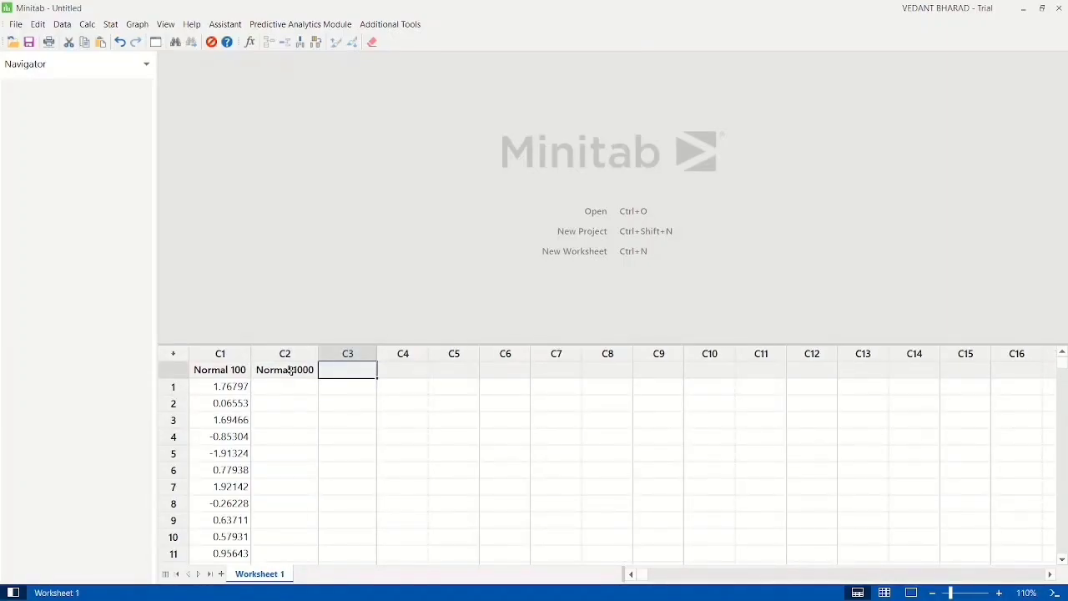
text(Normal 10000)
key(Return)
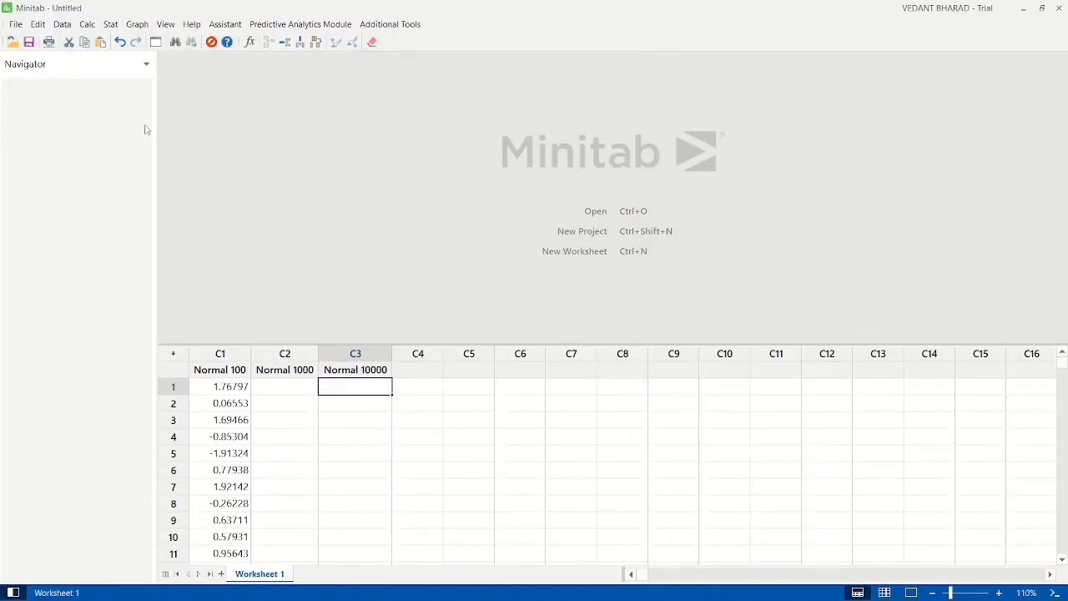
Step: Generate 1000 rows of normal random data with mean 0.0 and standard deviation 1.0, keeping 'Normal 100' as the storage column
click(87, 24)
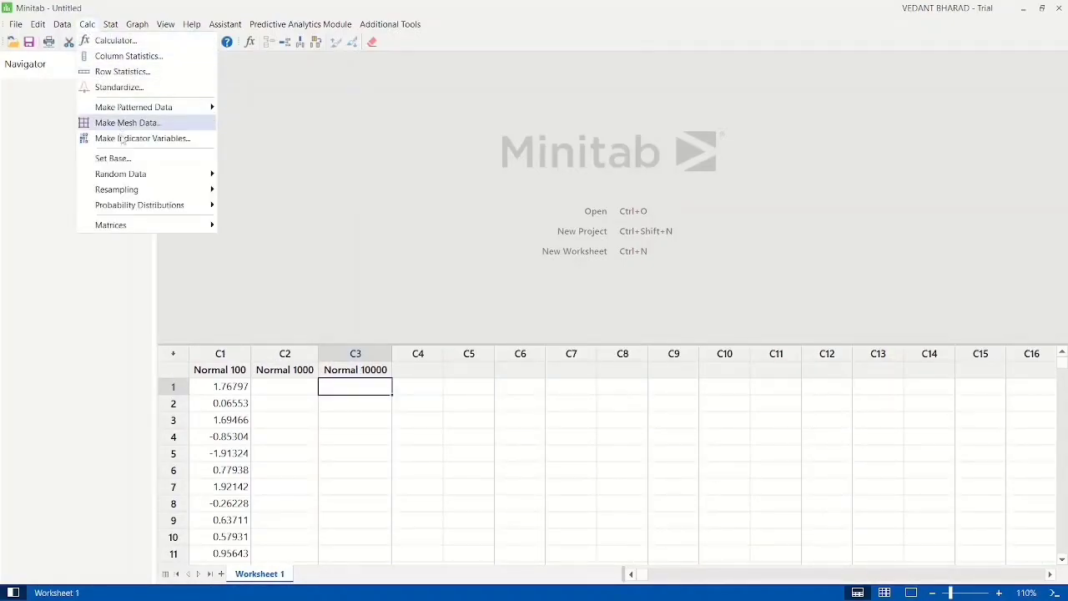
mouse_move(123, 173)
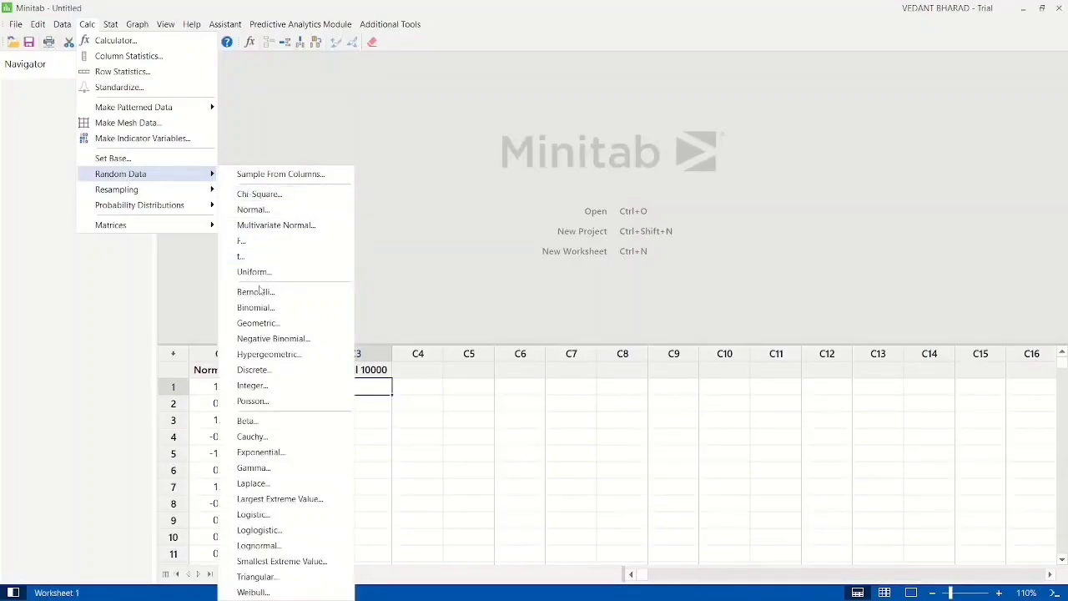
click(264, 212)
click(632, 232)
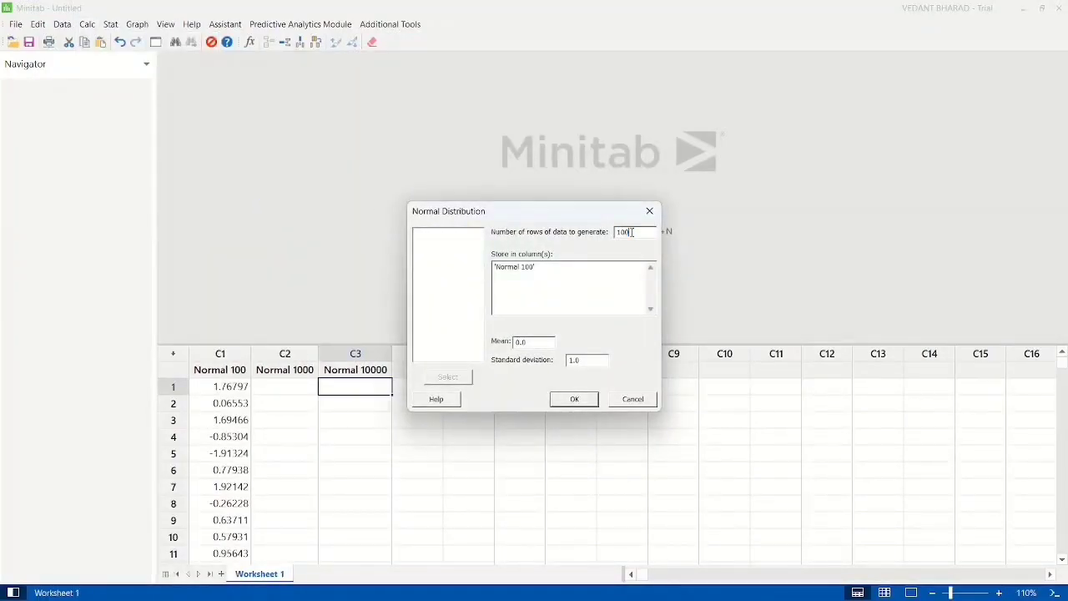
text(0)
click(553, 279)
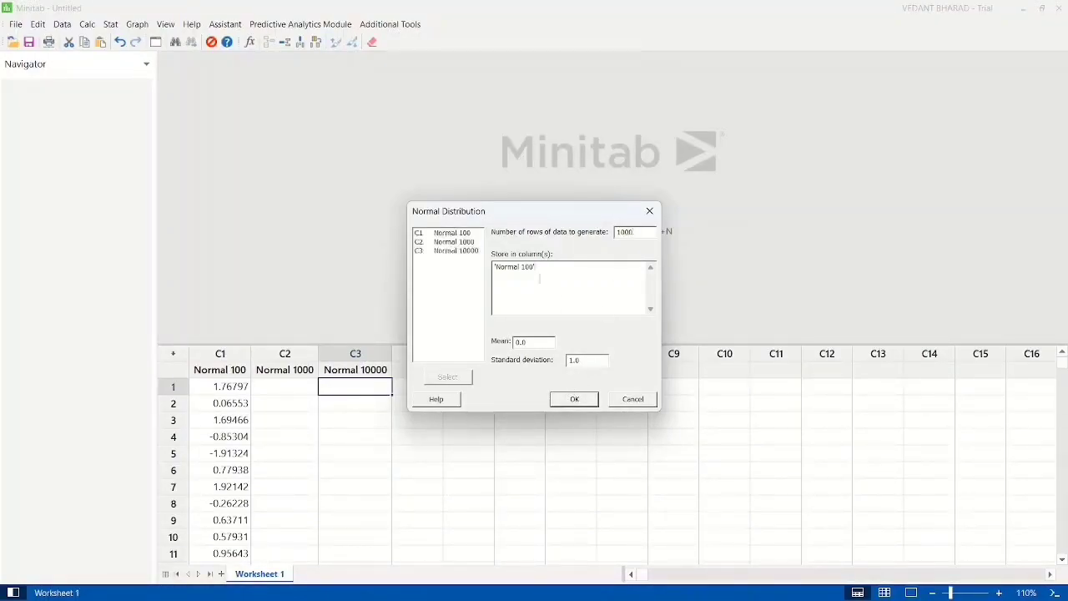
click(454, 242)
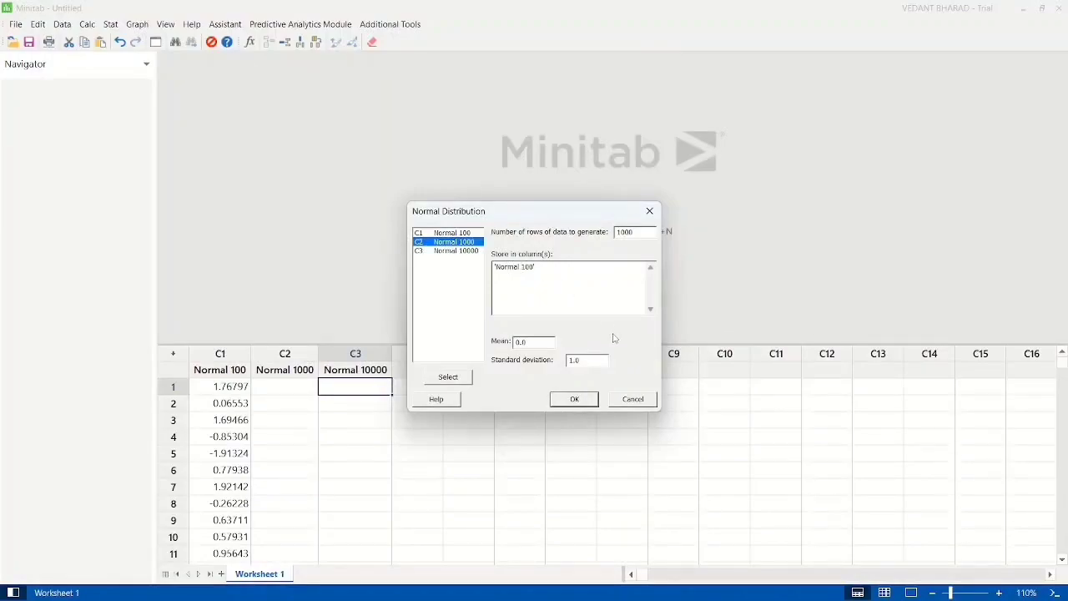
click(574, 399)
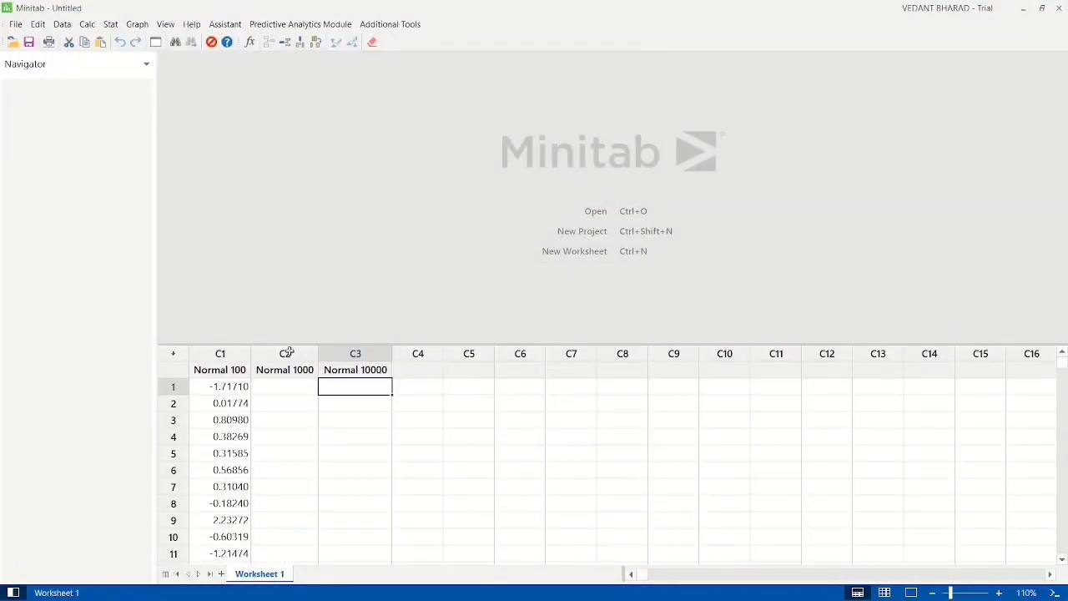
Step: Generate 1000 rows of normal random data with the storage column changed to Normal 1000, mean 0.0 and standard deviation 1.0
click(87, 24)
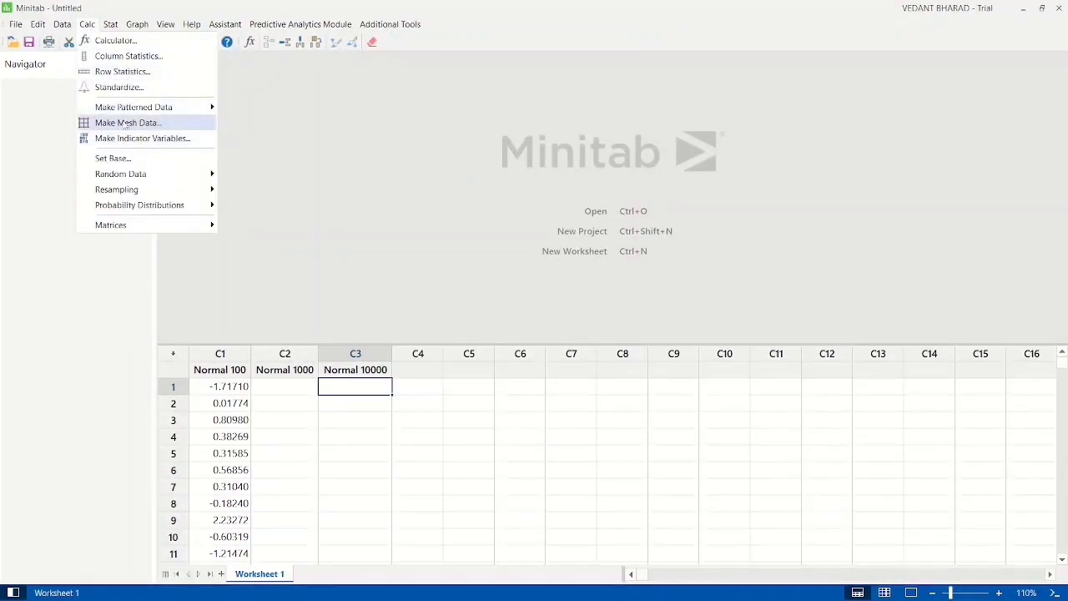
mouse_move(126, 180)
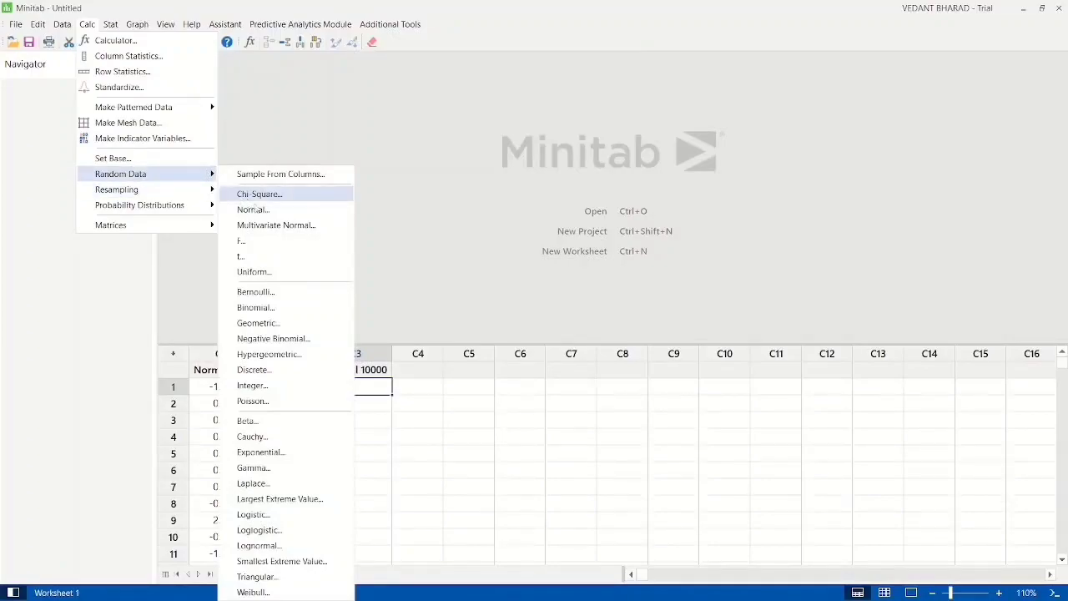
click(265, 210)
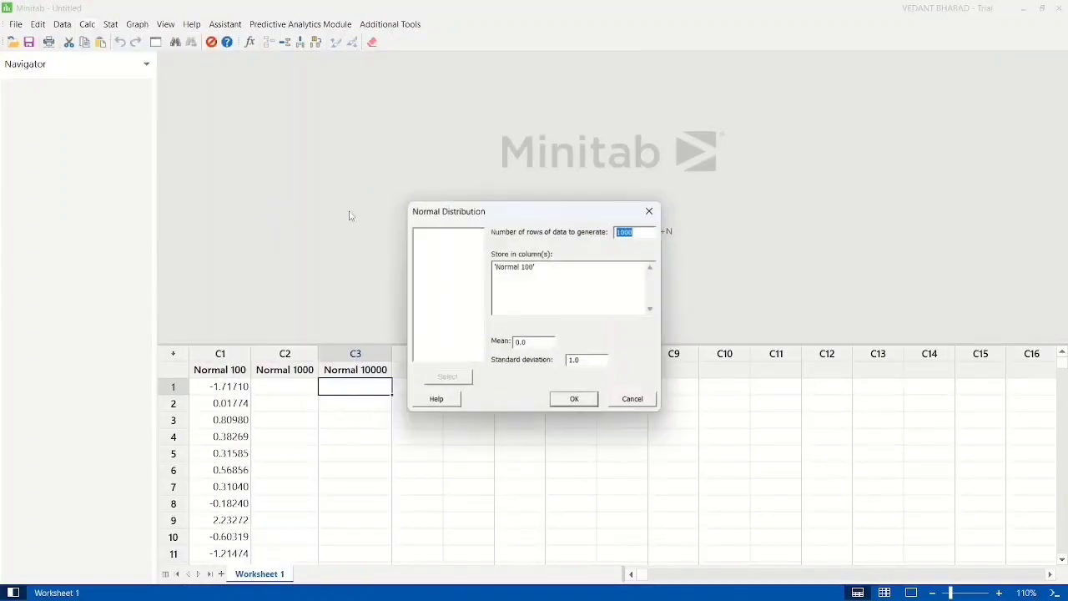
click(558, 265)
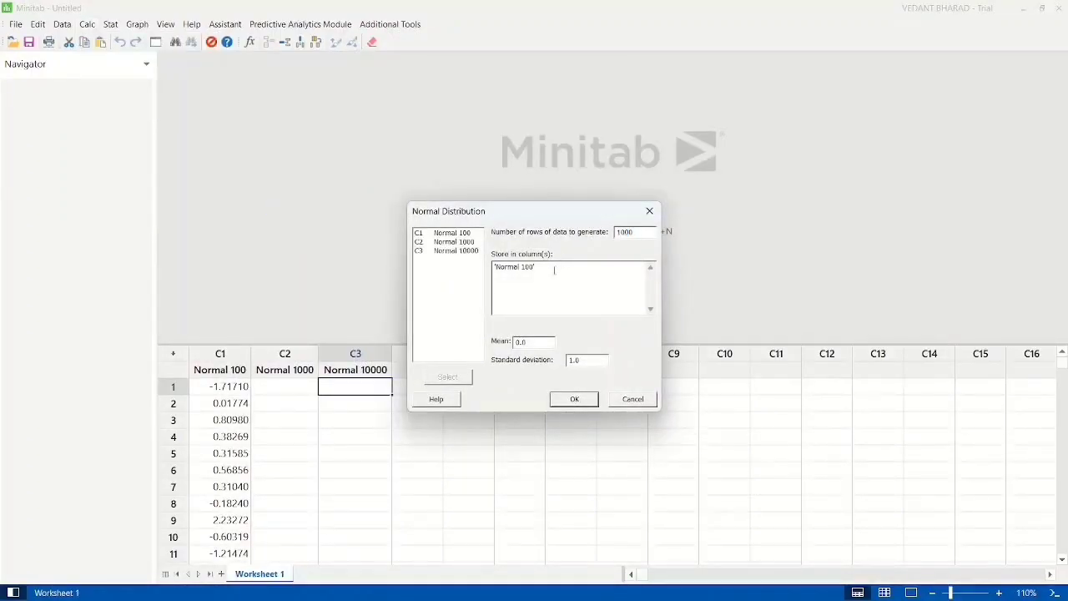
key(BackSpace)
key(BackSpace)
key(BackSpace)
key(BackSpace)
key(BackSpace)
key(BackSpace)
key(BackSpace)
key(BackSpace)
key(BackSpace)
key(BackSpace)
key(BackSpace)
key(BackSpace)
double_click(459, 241)
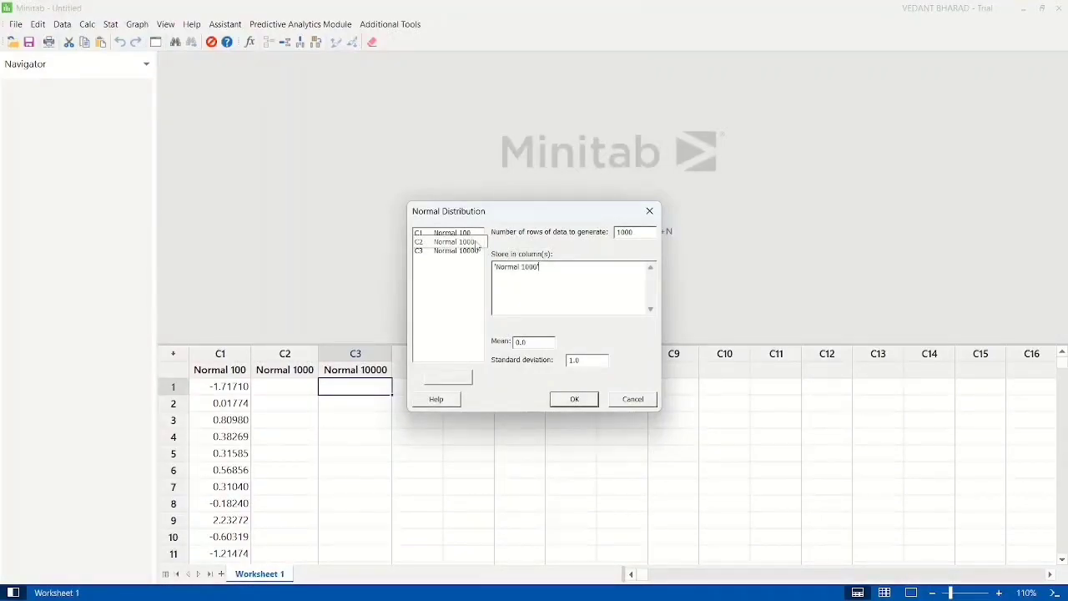
click(574, 400)
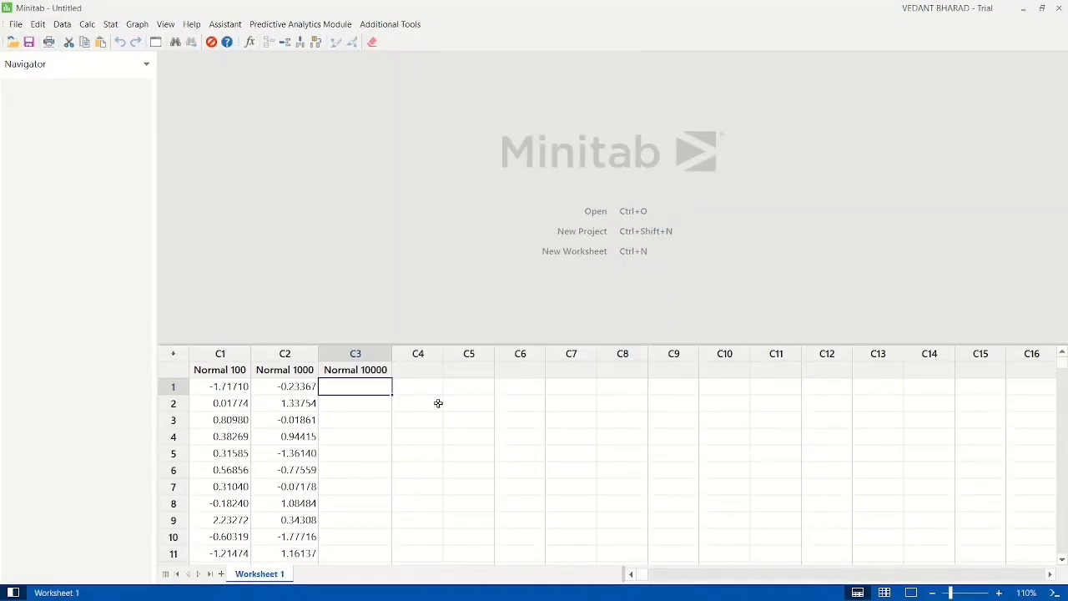
scroll(438, 403, down, 20)
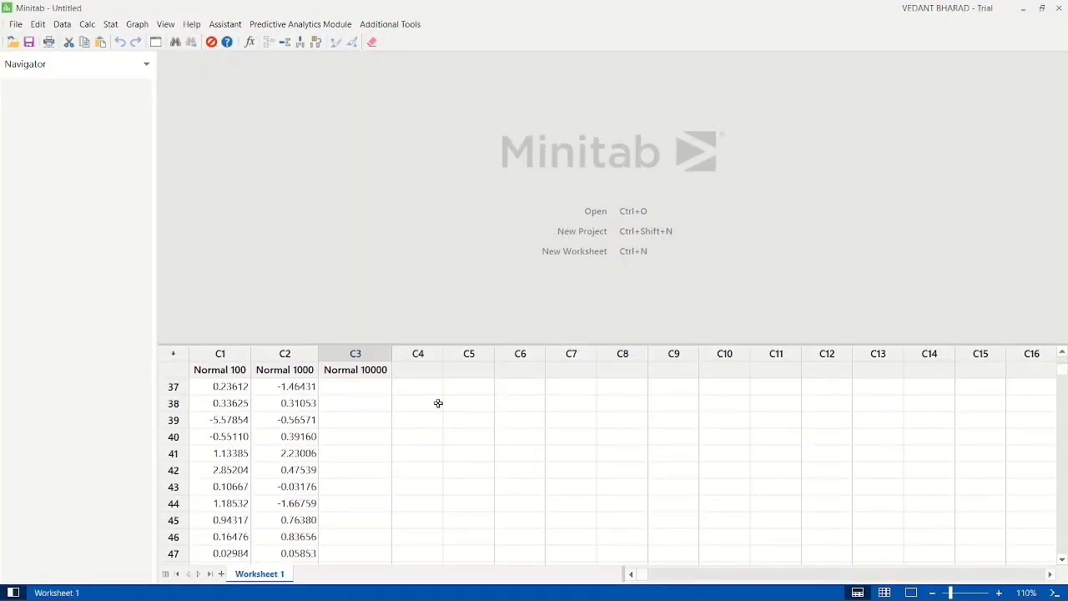
scroll(438, 403, up, 20)
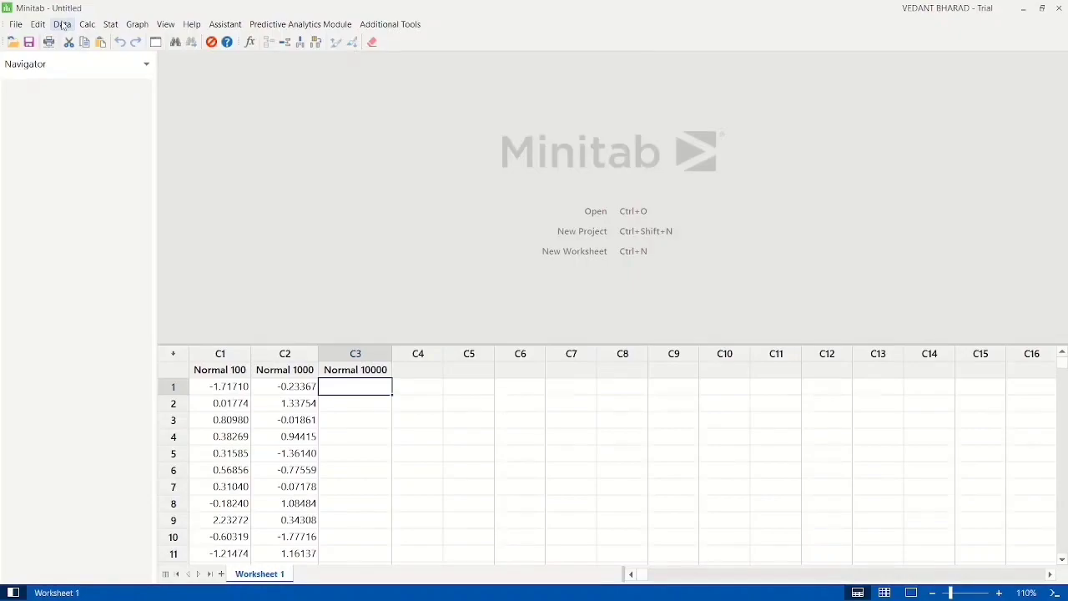
Step: Generate 10000 rows of normal random data in the Normal 10000 column with mean 0.0 and standard deviation 1.0
click(110, 24)
mouse_move(87, 24)
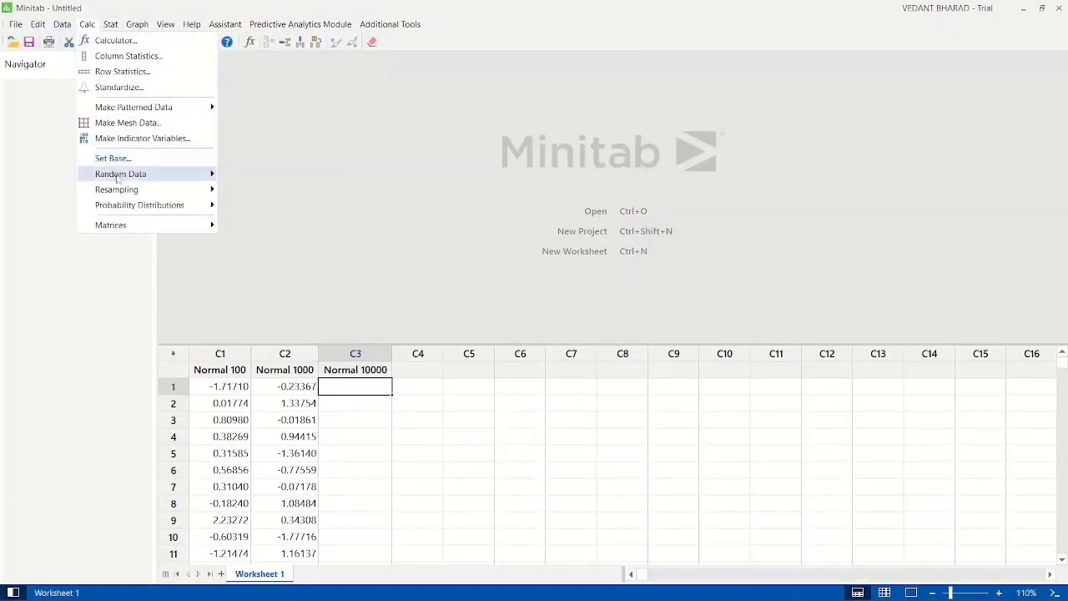
mouse_move(148, 178)
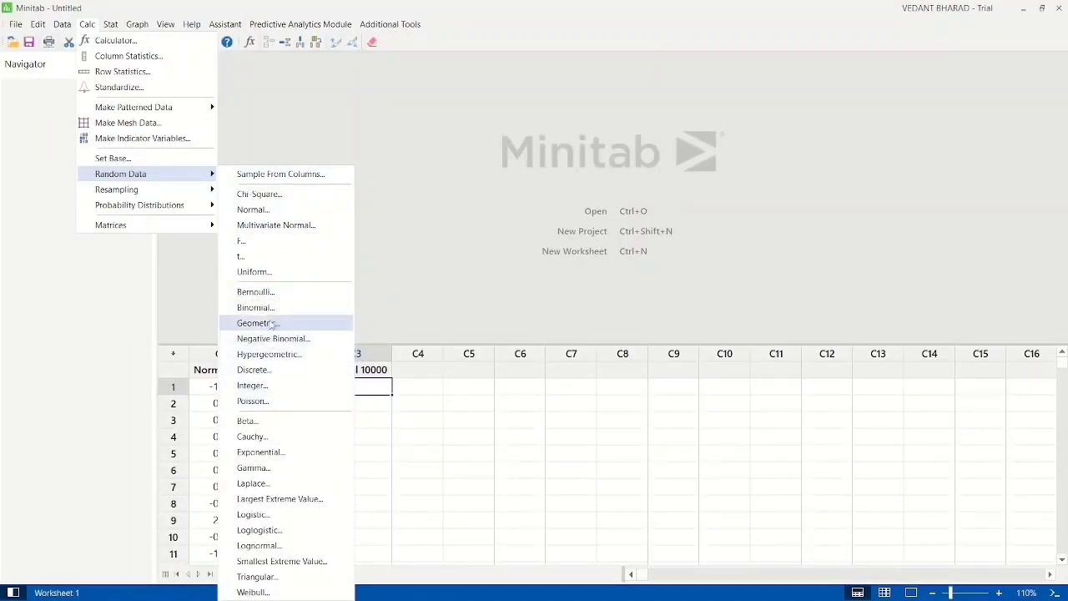
click(276, 214)
click(641, 234)
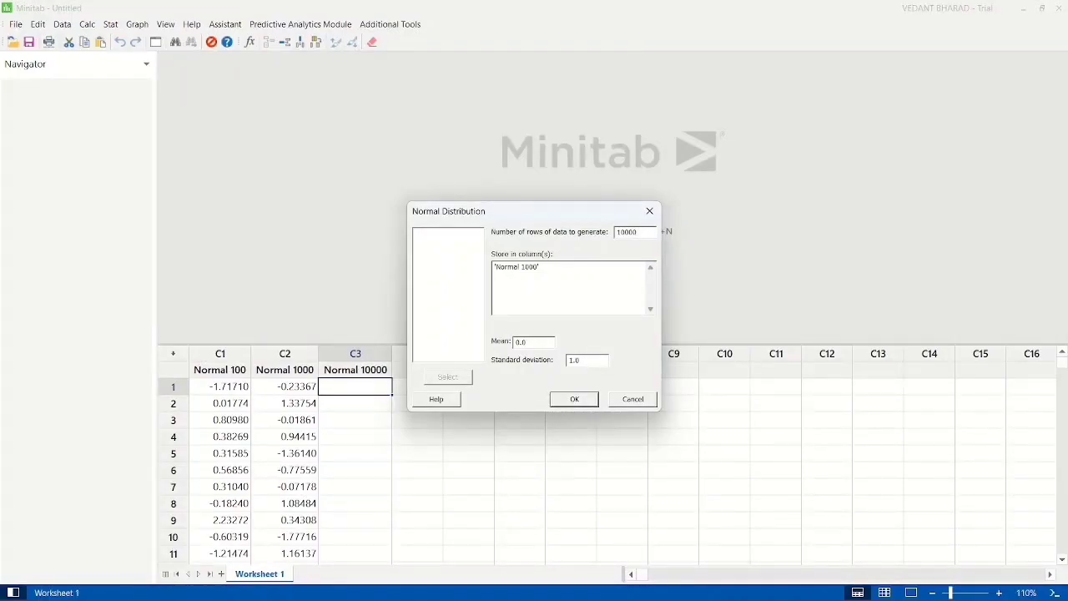
click(579, 272)
key(BackSpace)
key(BackSpace)
key(BackSpace)
key(BackSpace)
key(BackSpace)
key(BackSpace)
key(BackSpace)
key(BackSpace)
key(BackSpace)
key(BackSpace)
key(BackSpace)
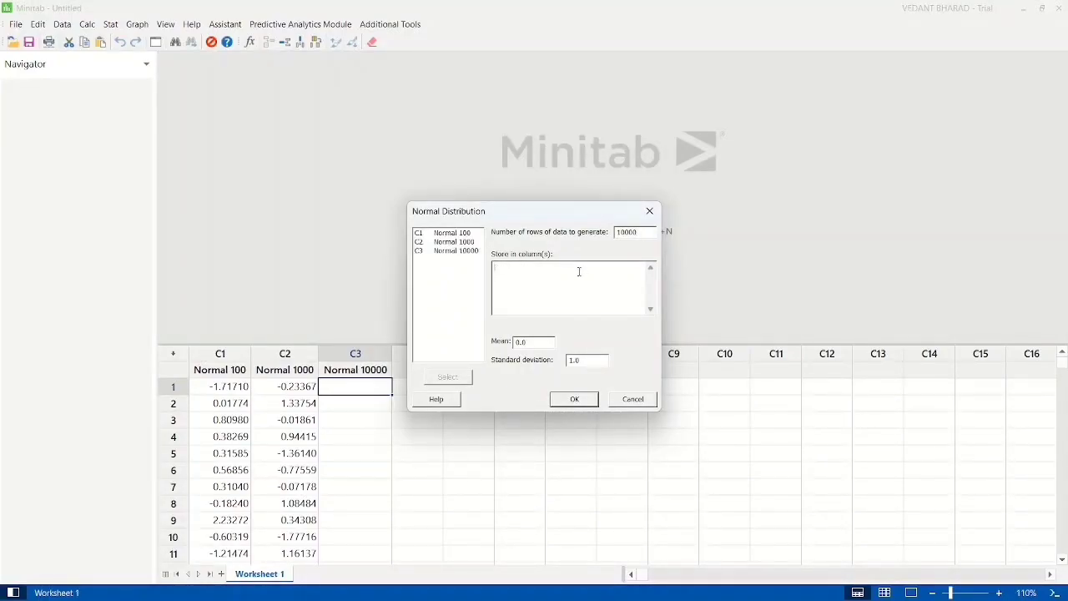
double_click(451, 252)
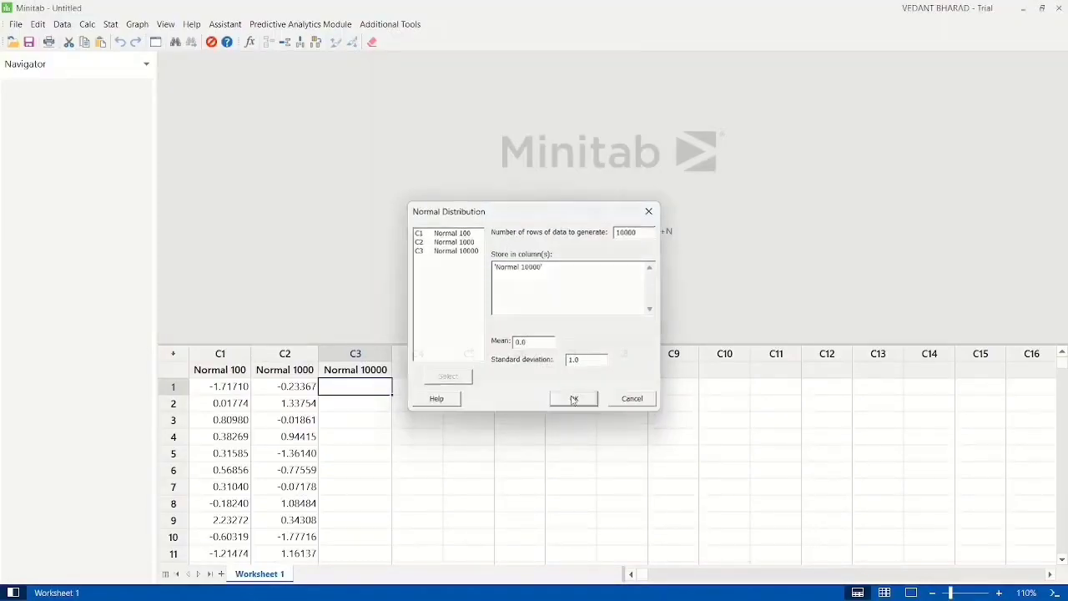
click(574, 399)
scroll(405, 453, down, 6)
scroll(404, 453, up, 6)
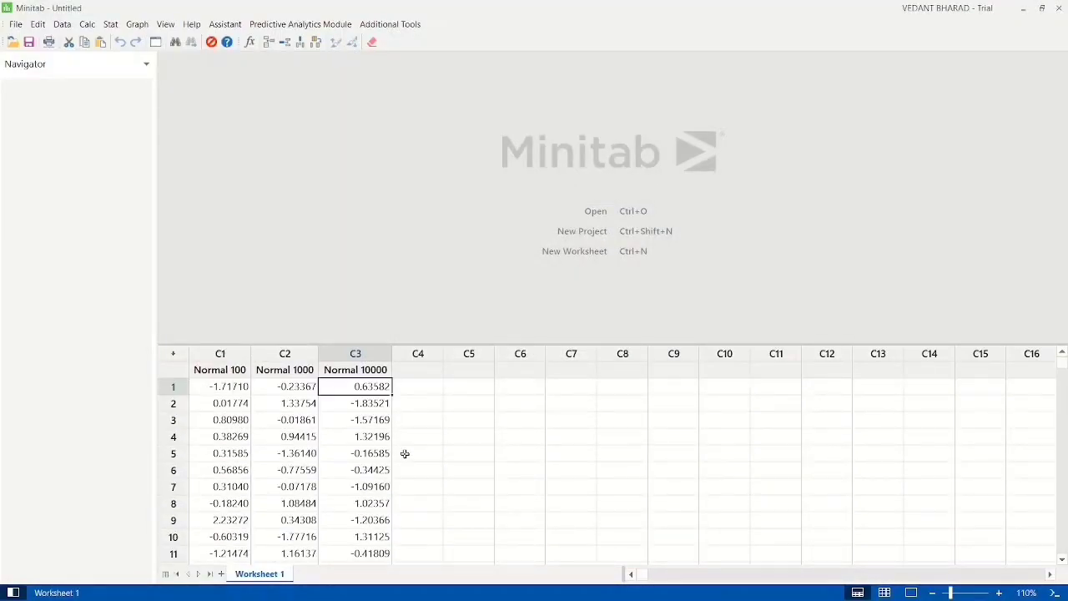
scroll(490, 449, down, 20)
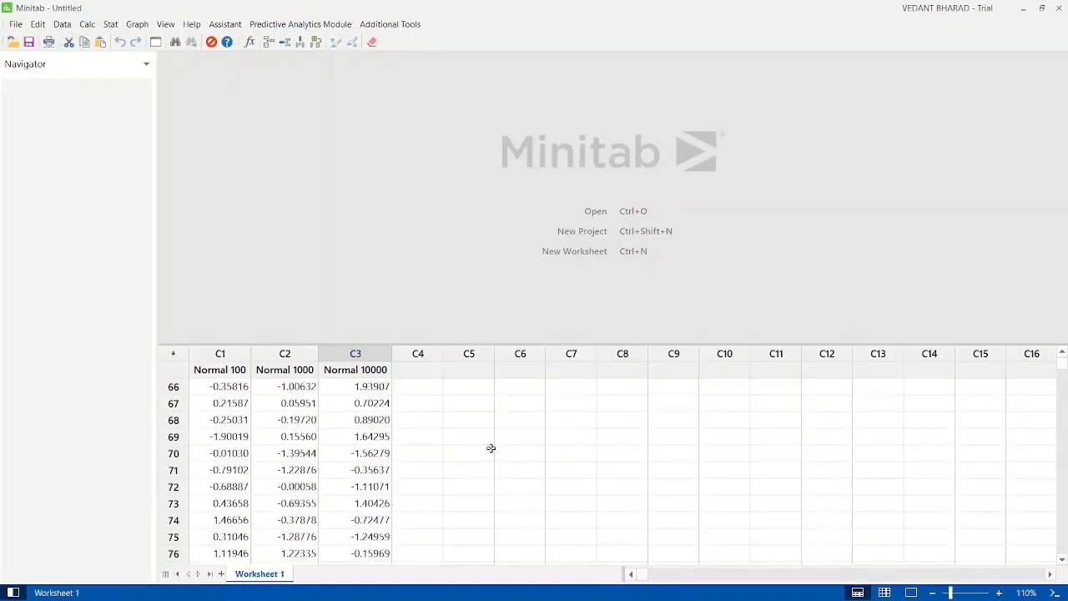
scroll(490, 449, up, 3)
scroll(490, 449, up, 20)
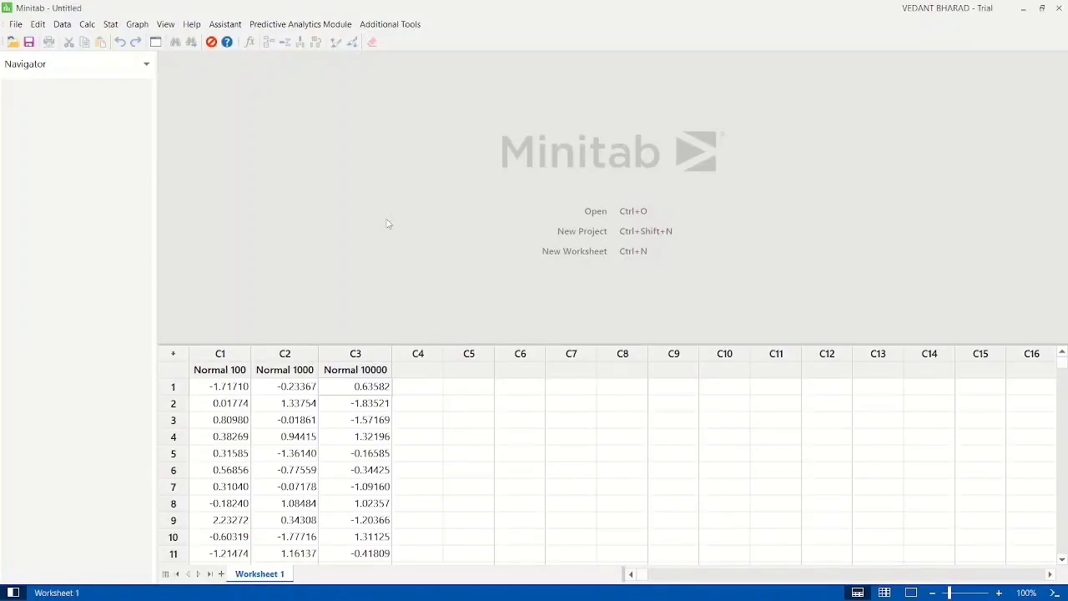
Step: Create a simple single-variable dotplot of the Normal 1000 column
click(136, 24)
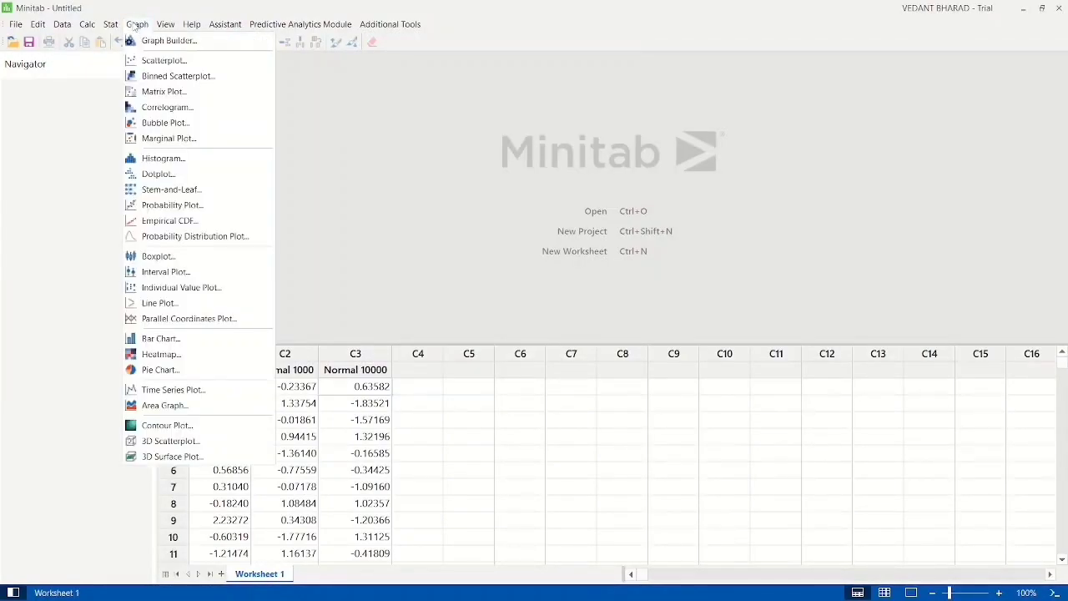
click(156, 175)
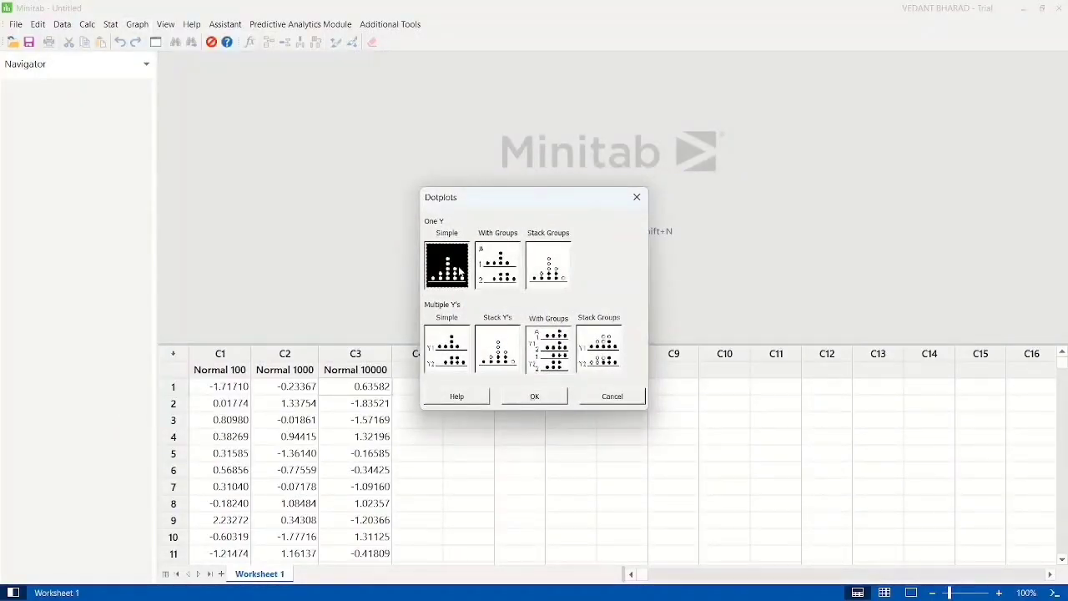
double_click(449, 275)
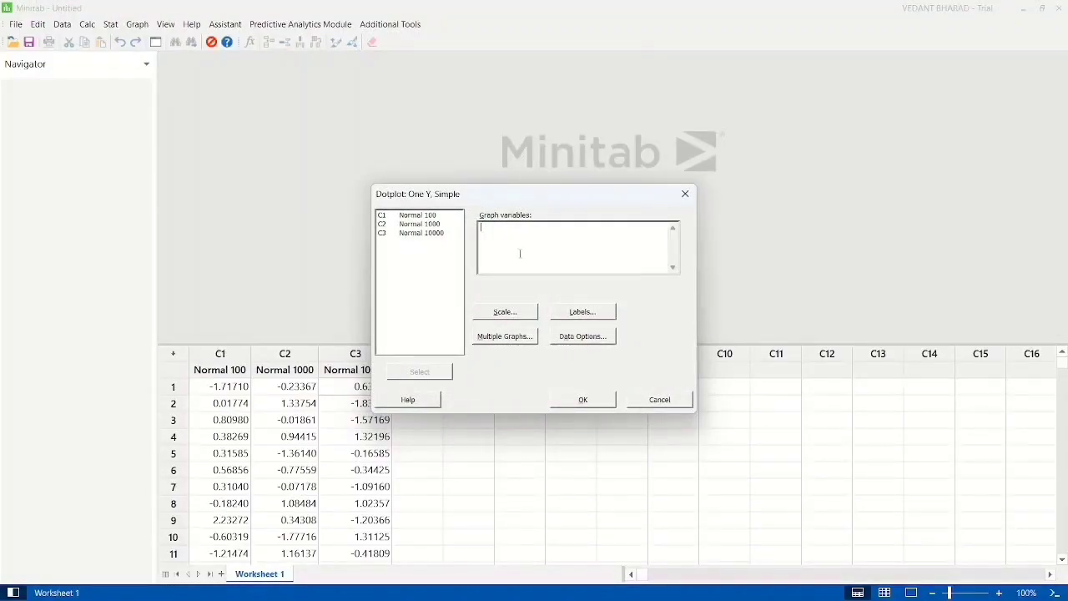
click(423, 224)
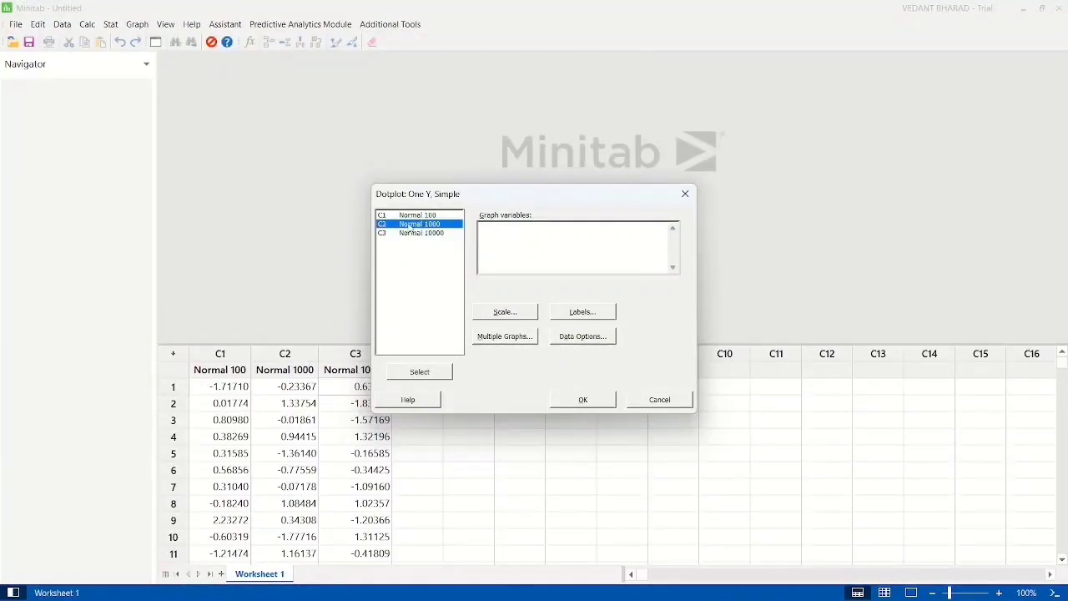
double_click(401, 225)
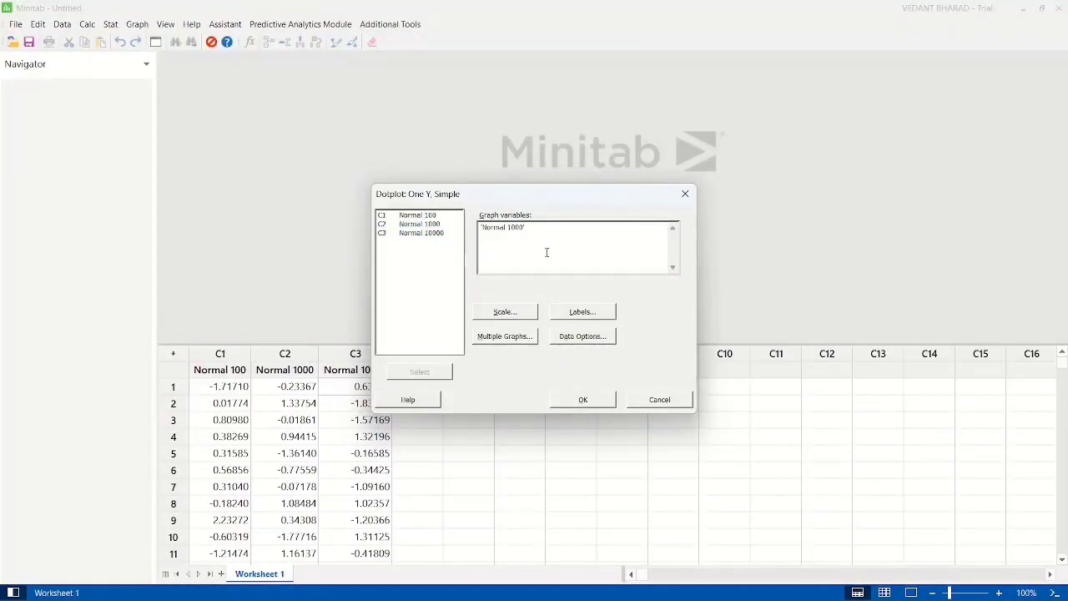
click(581, 402)
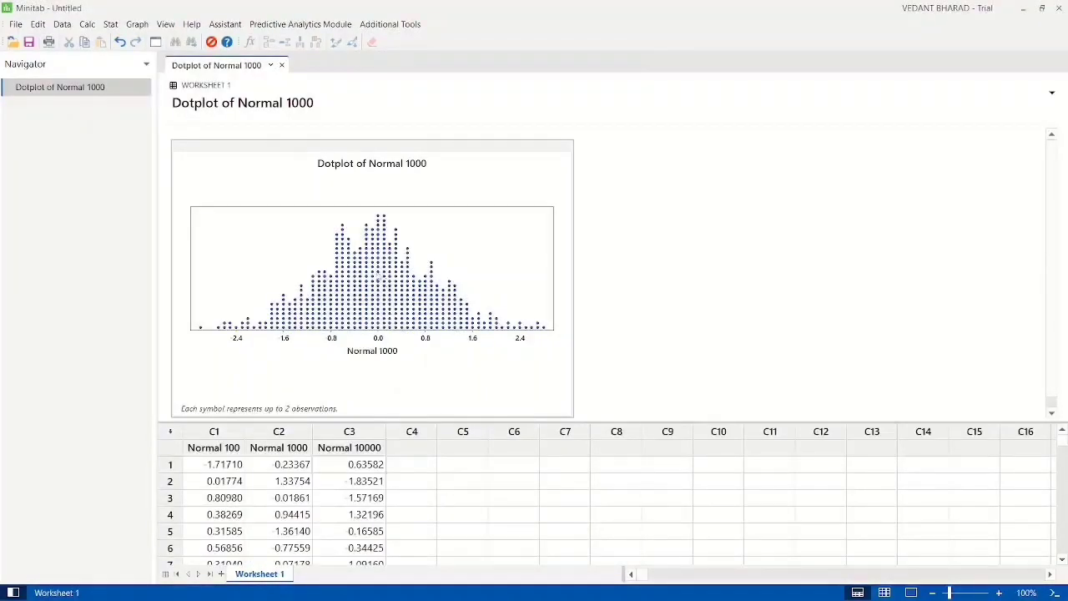
click(388, 278)
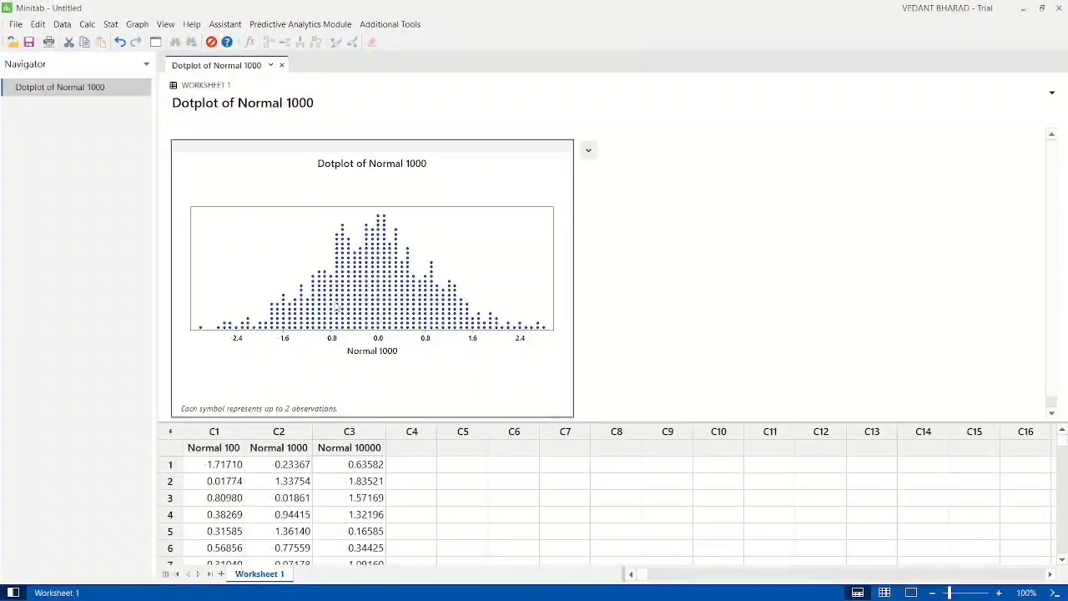
click(614, 259)
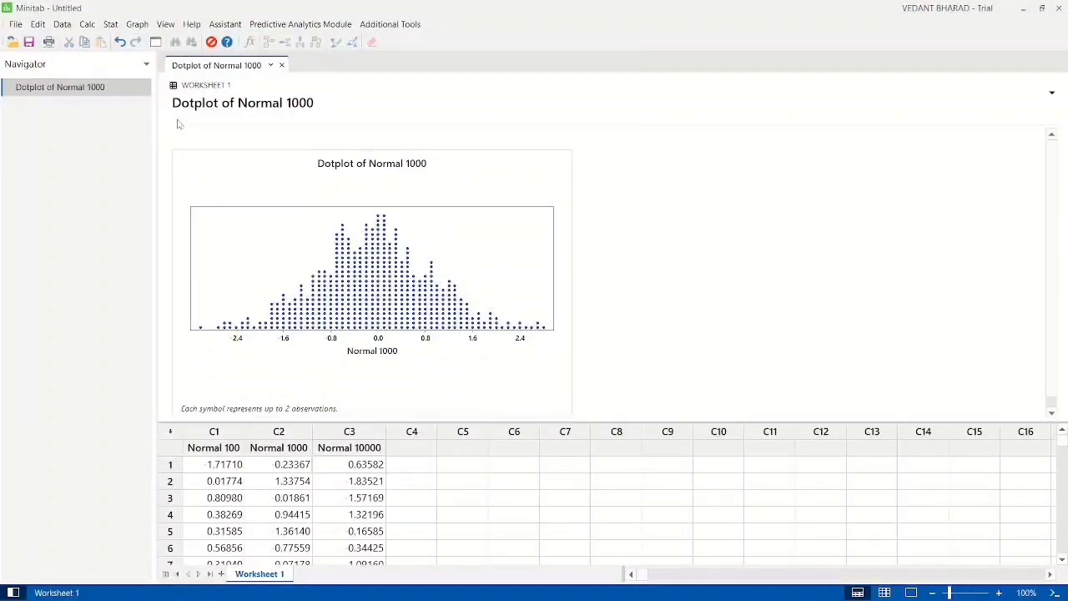
Step: Create a pie chart of the counts of unique values in Normal 1000 and inspect its slices and category legend
click(133, 24)
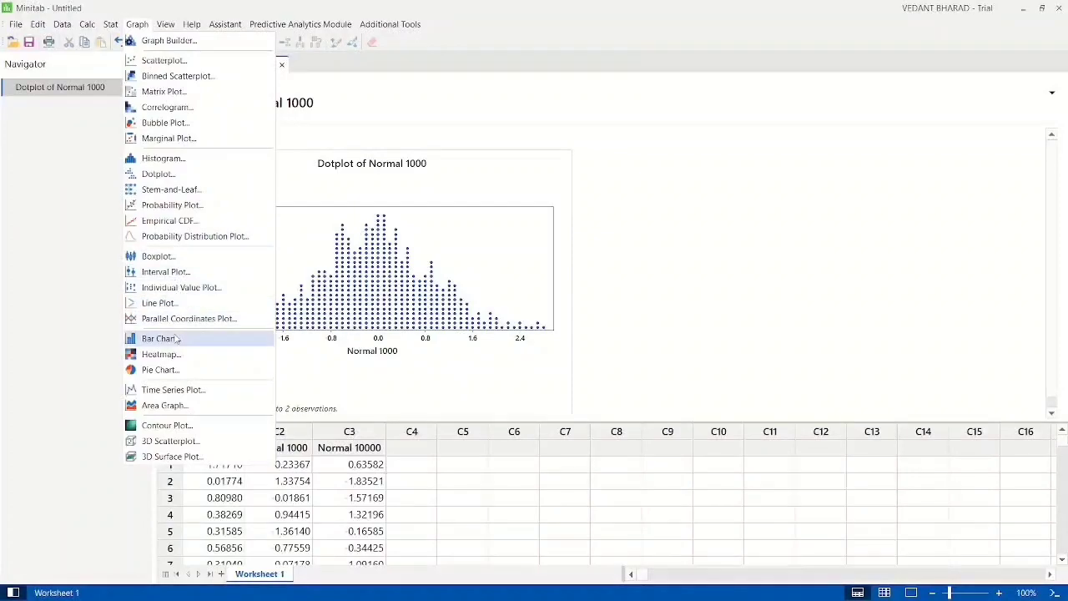
click(160, 370)
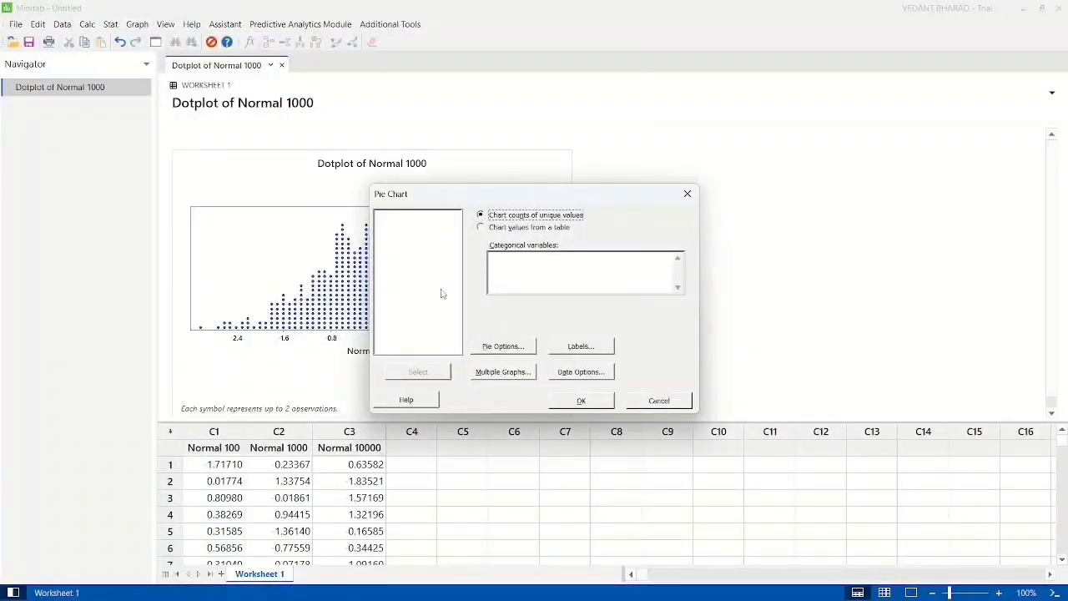
click(529, 263)
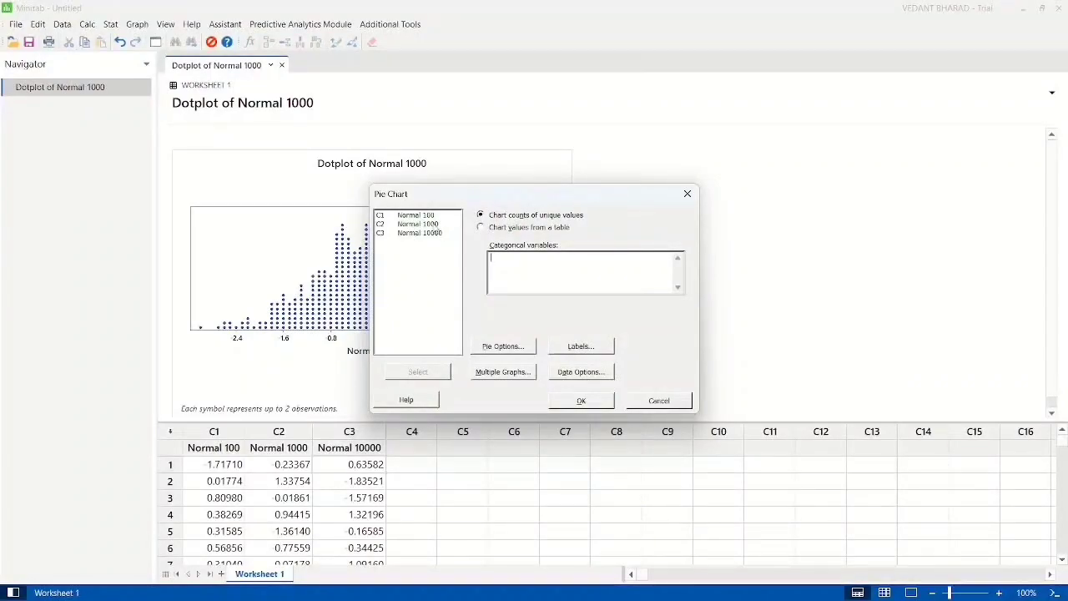
click(421, 223)
click(418, 371)
click(582, 401)
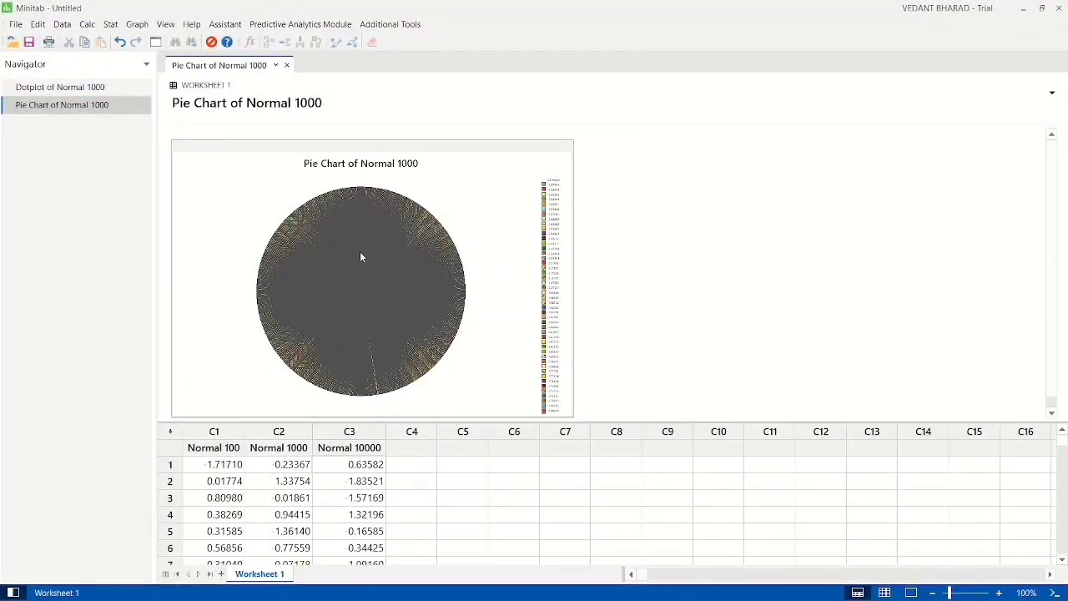
scroll(360, 252, up, 3)
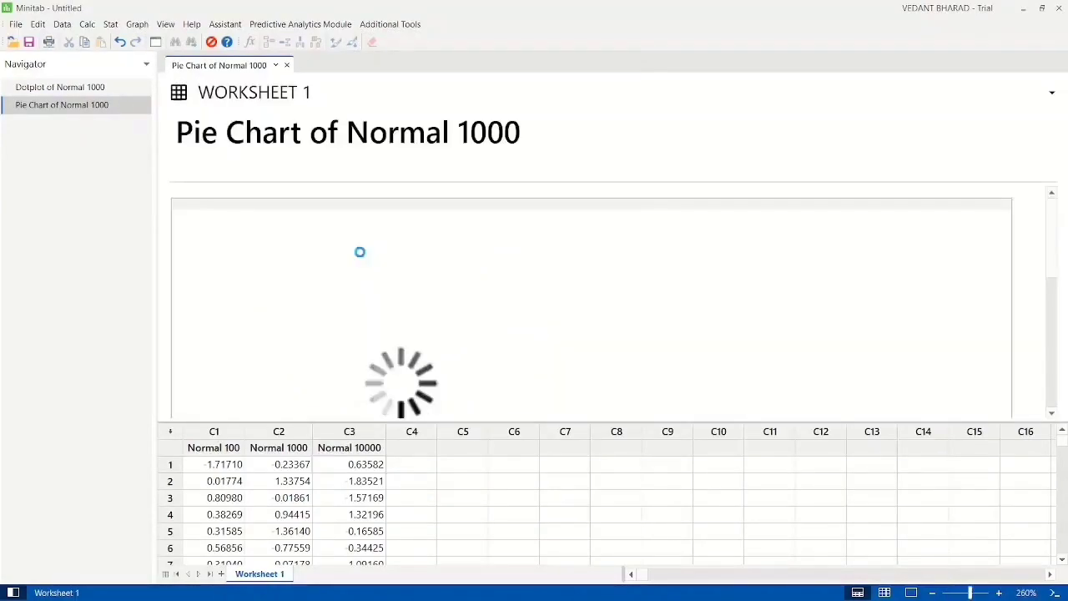
scroll(438, 284, down, 5)
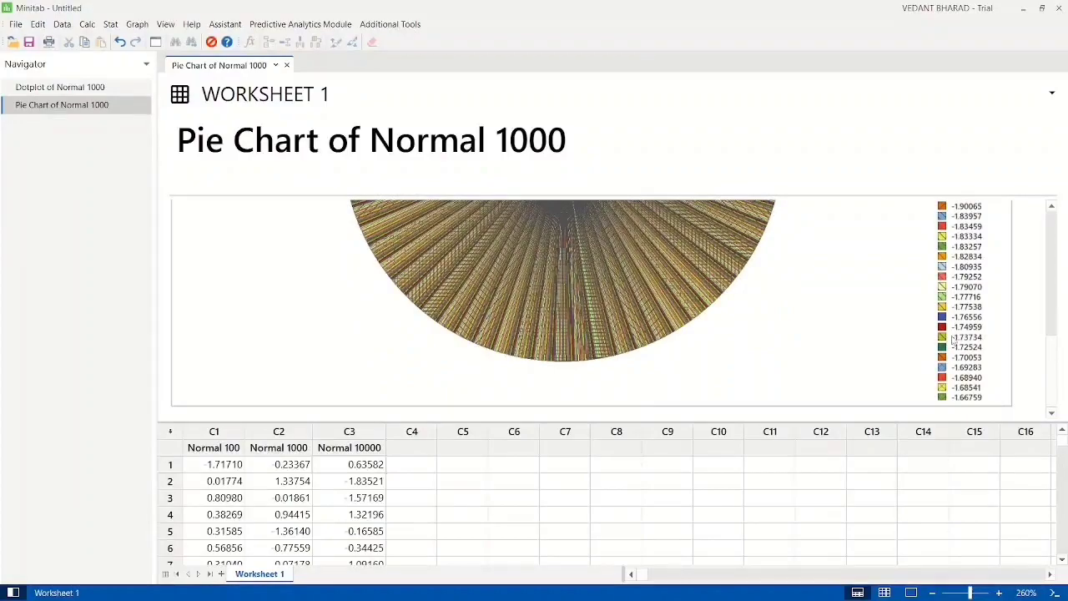
scroll(951, 338, up, 5)
scroll(951, 338, up, 2)
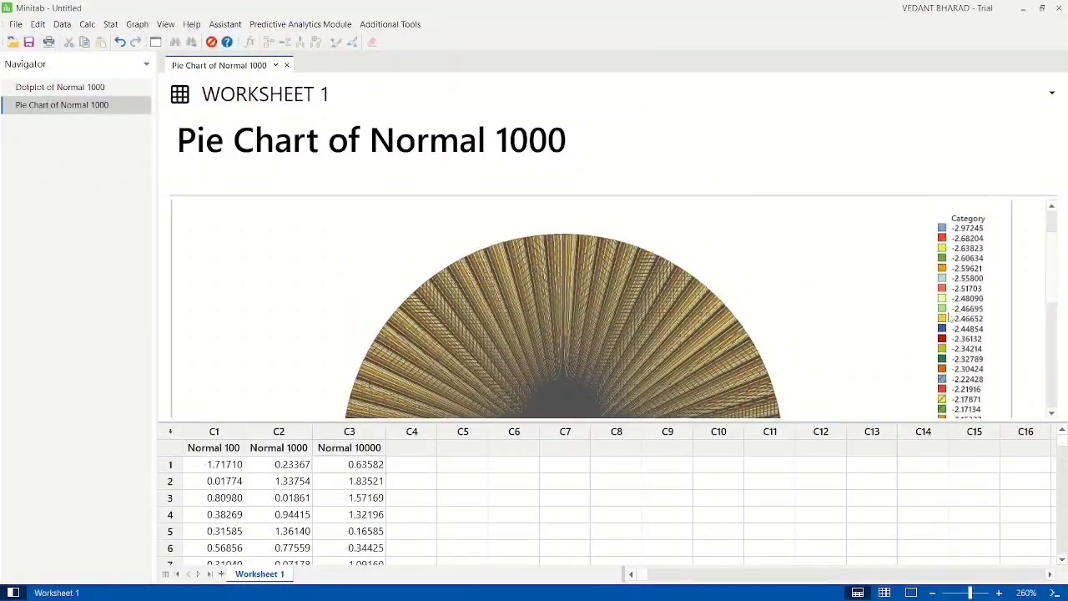
scroll(951, 350, down, 4)
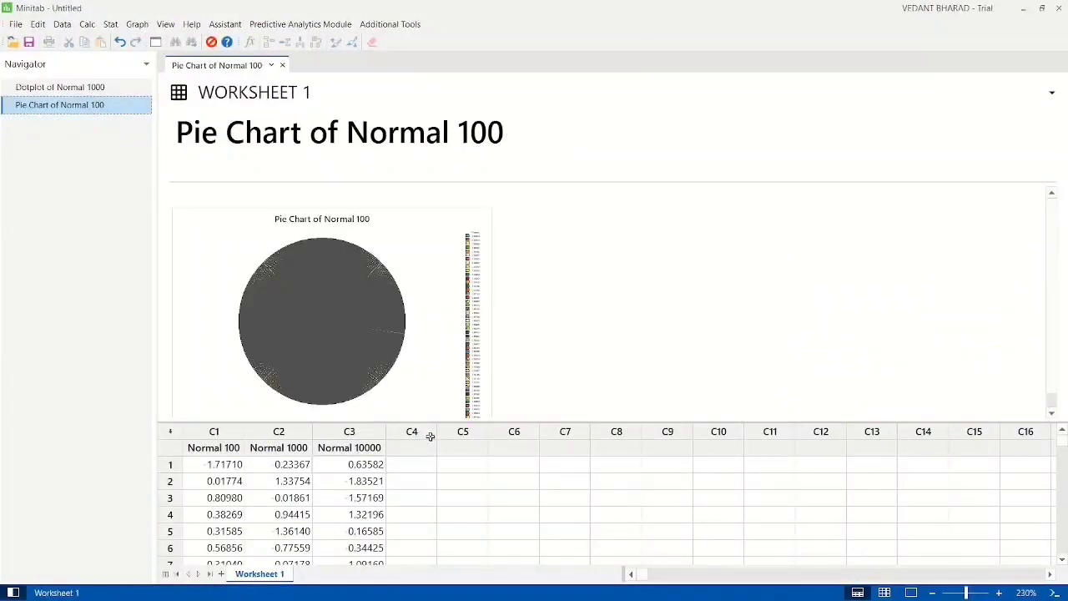
Step: Name column C5 "Normal 20"
click(469, 452)
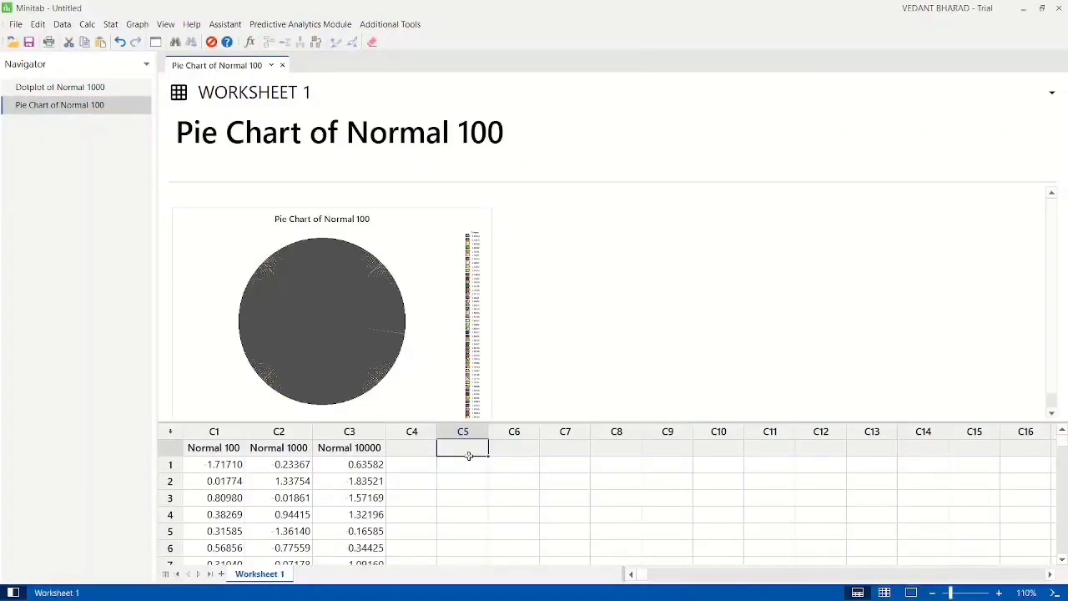
text(Normal 20)
key(Return)
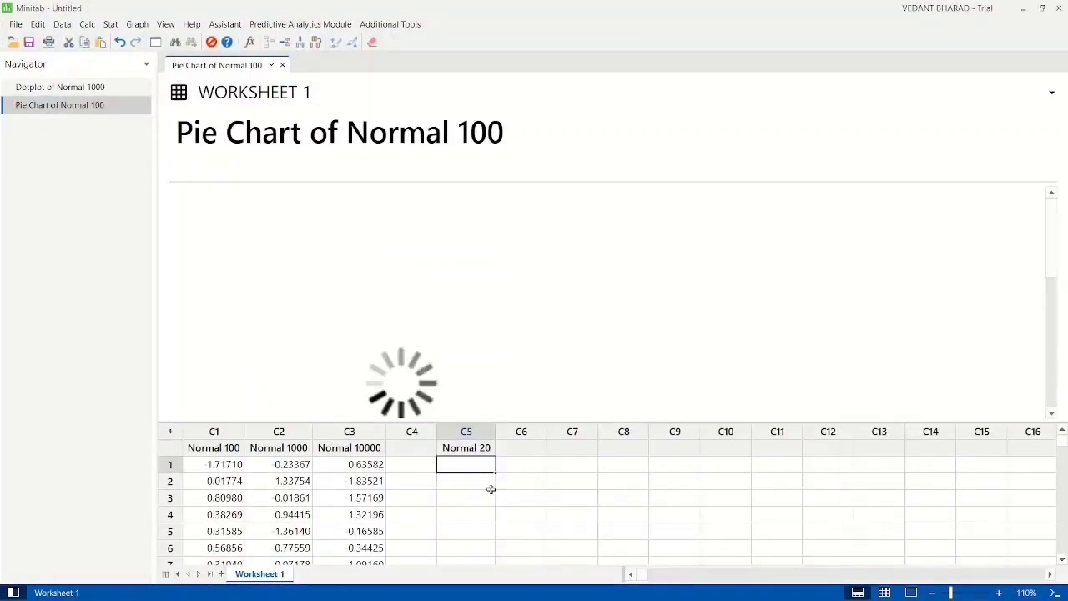
Step: Generate 20 rows of normal random data in the Normal 20 column with mean 0.0 and standard deviation 1.0
click(86, 23)
mouse_move(124, 175)
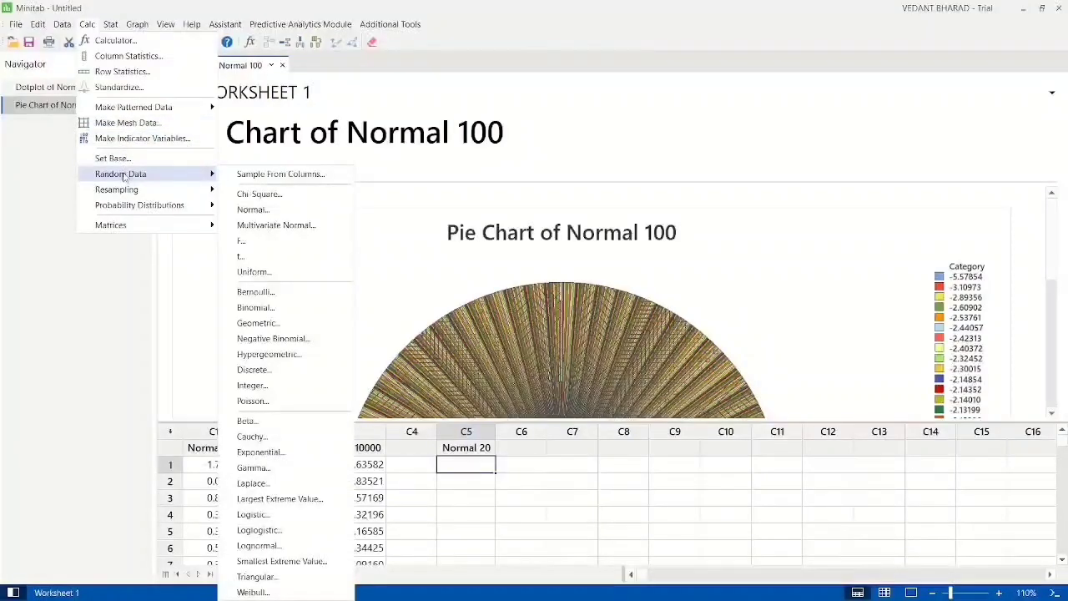
click(252, 210)
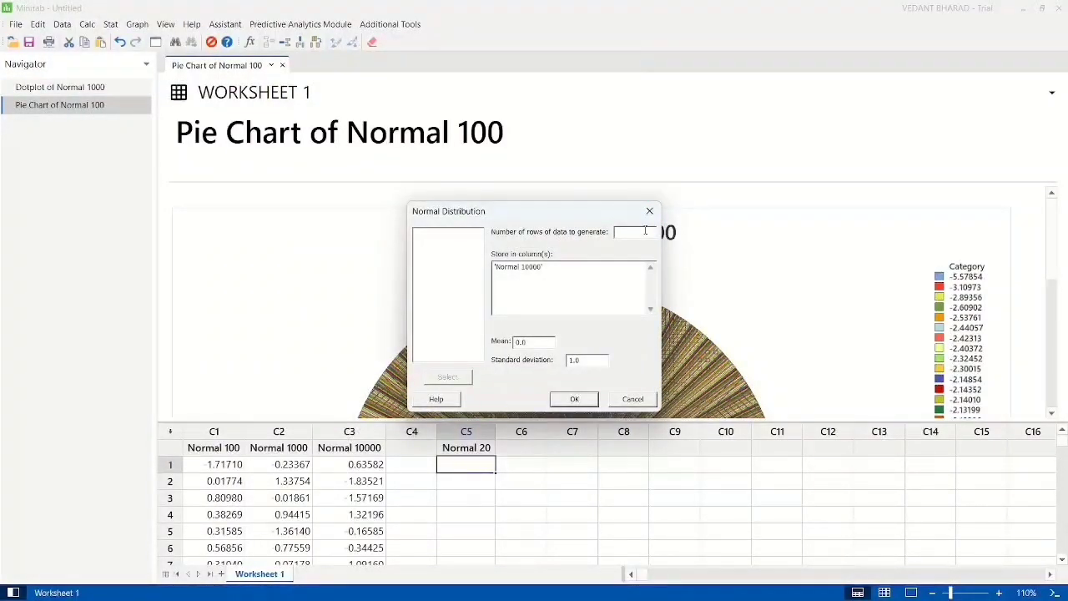
click(586, 271)
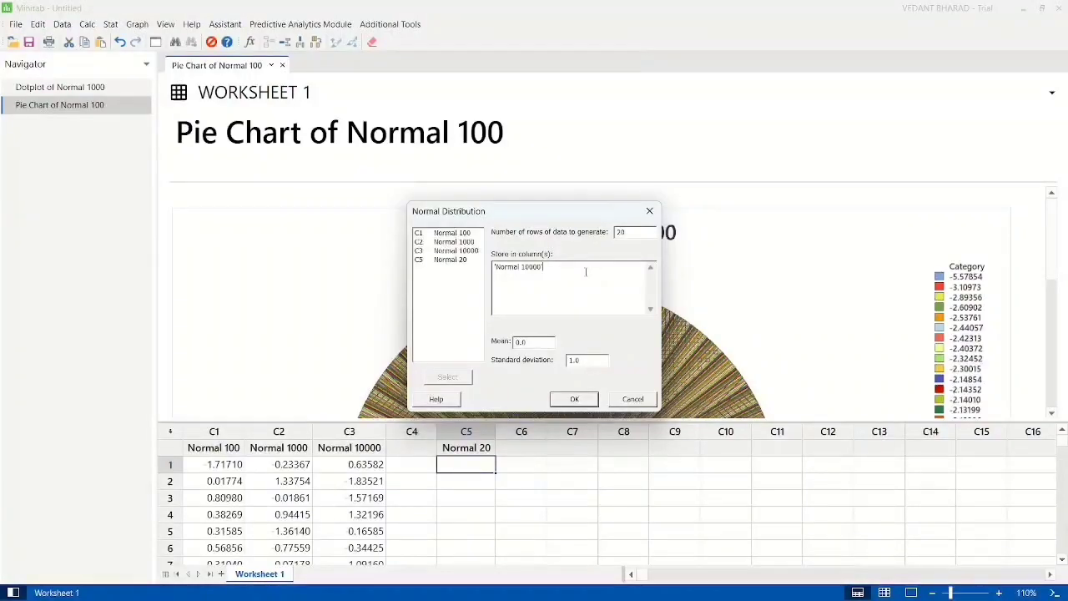
key(BackSpace)
key(BackSpace)
key(BackSpace)
key(BackSpace)
key(BackSpace)
key(BackSpace)
key(BackSpace)
key(BackSpace)
key(BackSpace)
key(BackSpace)
key(BackSpace)
key(BackSpace)
key(BackSpace)
key(BackSpace)
double_click(450, 259)
click(574, 399)
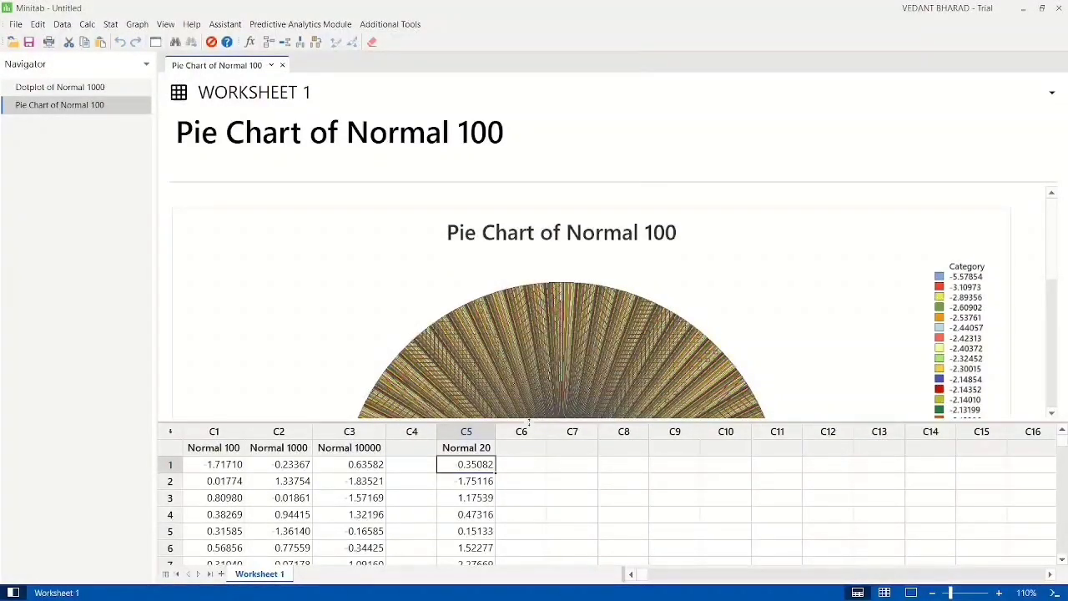
scroll(469, 499, down, 6)
scroll(470, 500, up, 6)
Step: Create a pie chart of the counts of unique values with Normal 20 as the only categorical variable
click(137, 24)
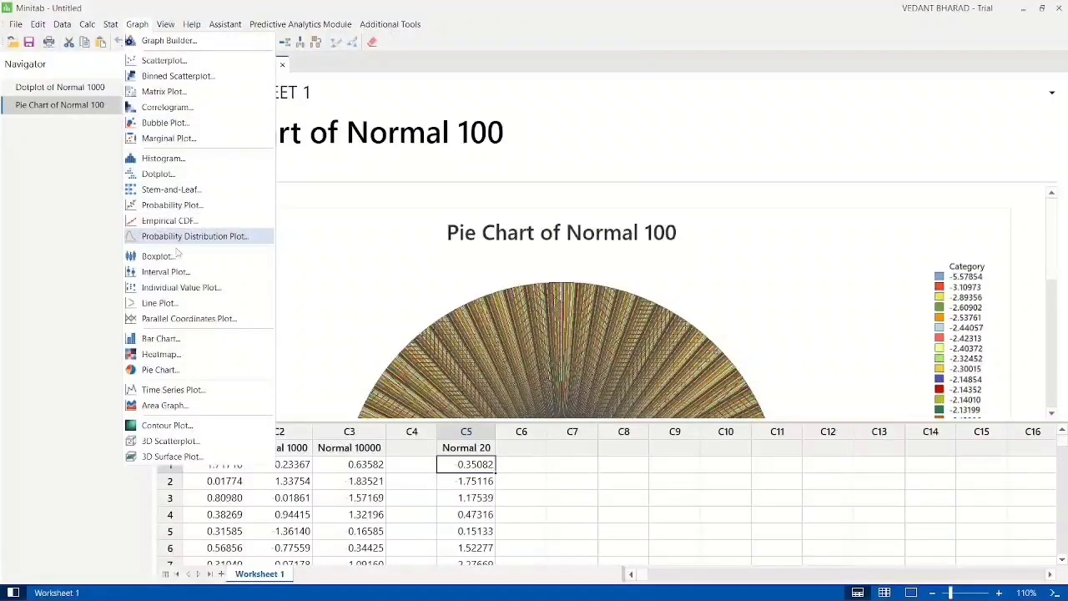
click(176, 370)
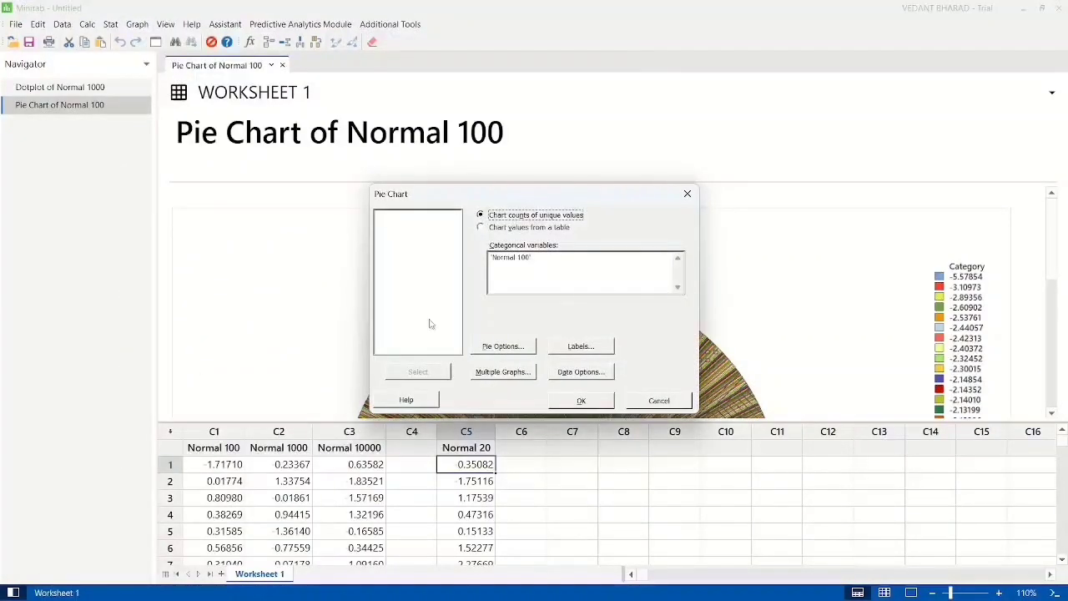
click(554, 263)
key(BackSpace)
key(BackSpace)
key(BackSpace)
key(BackSpace)
key(BackSpace)
key(BackSpace)
key(BackSpace)
key(BackSpace)
key(BackSpace)
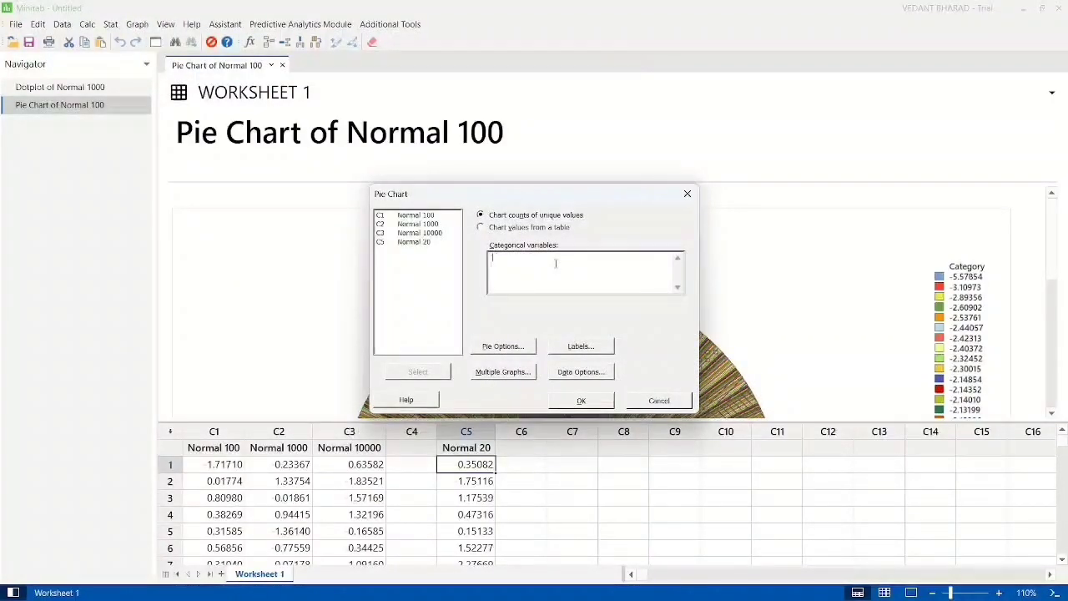
double_click(434, 241)
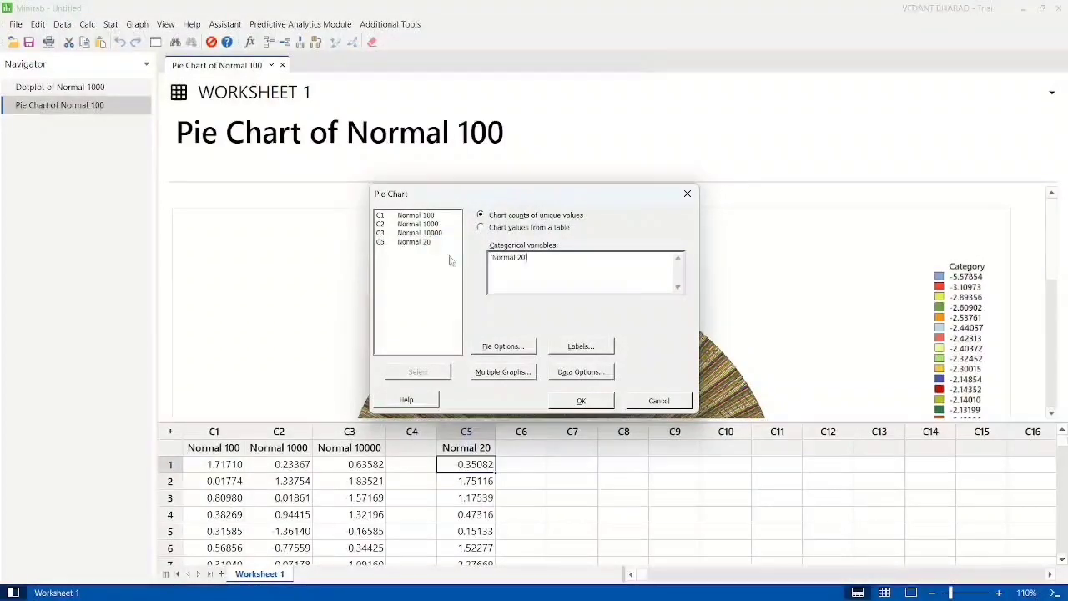
click(584, 401)
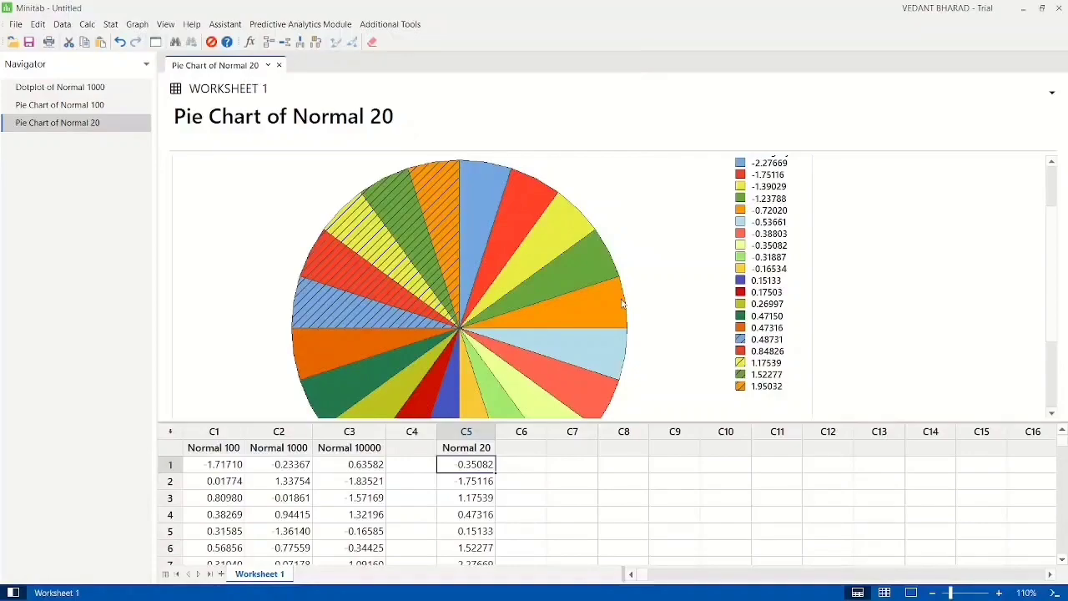
scroll(622, 303, up, 3)
scroll(621, 303, down, 4)
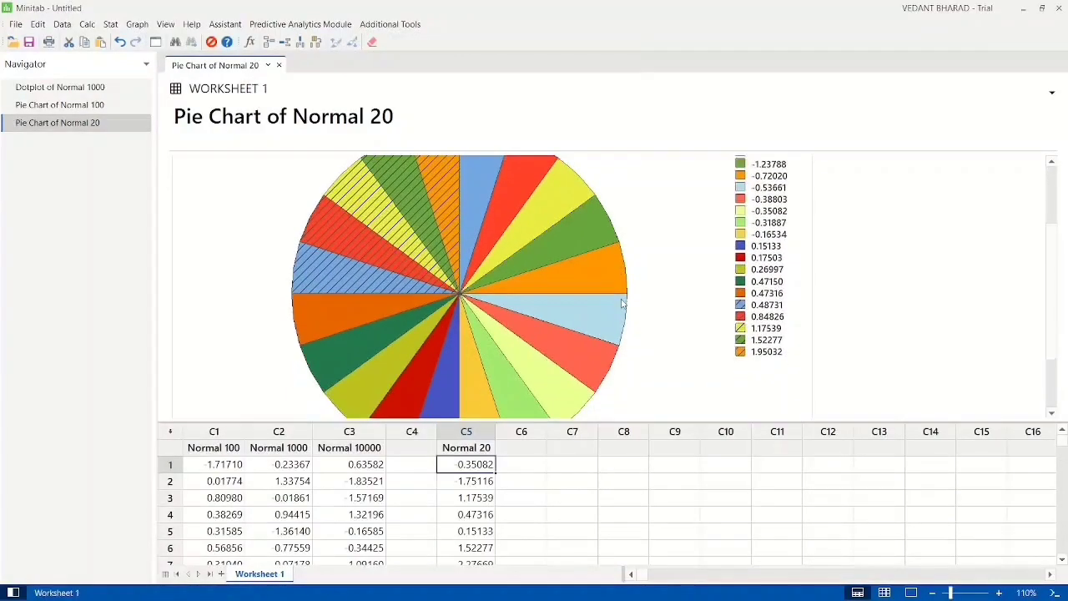
scroll(621, 303, up, 1)
click(499, 341)
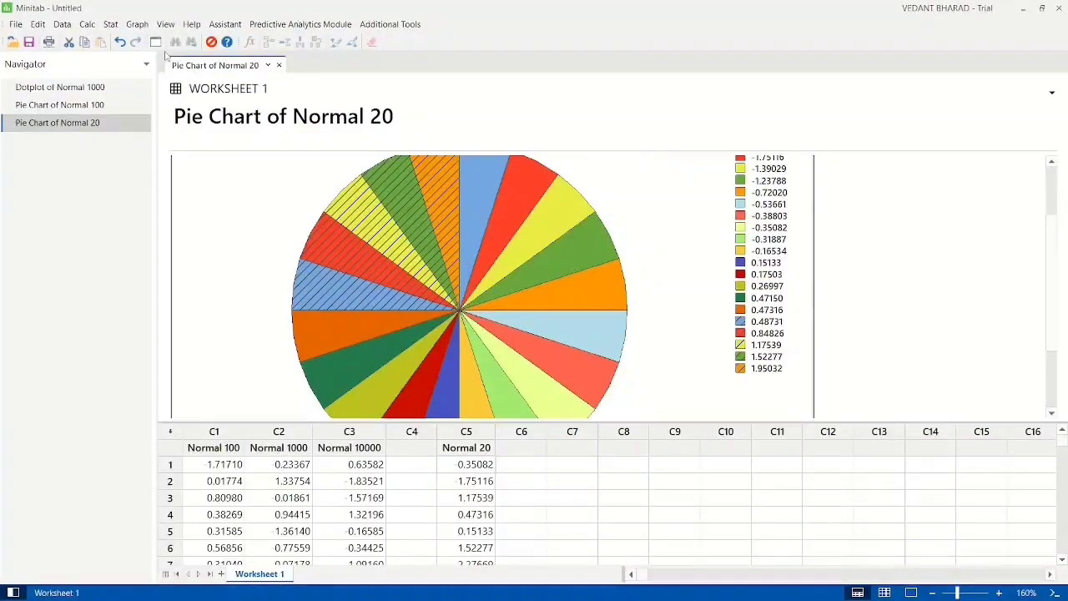
Step: Create a stem-and-leaf display of the Normal 100 column
click(136, 24)
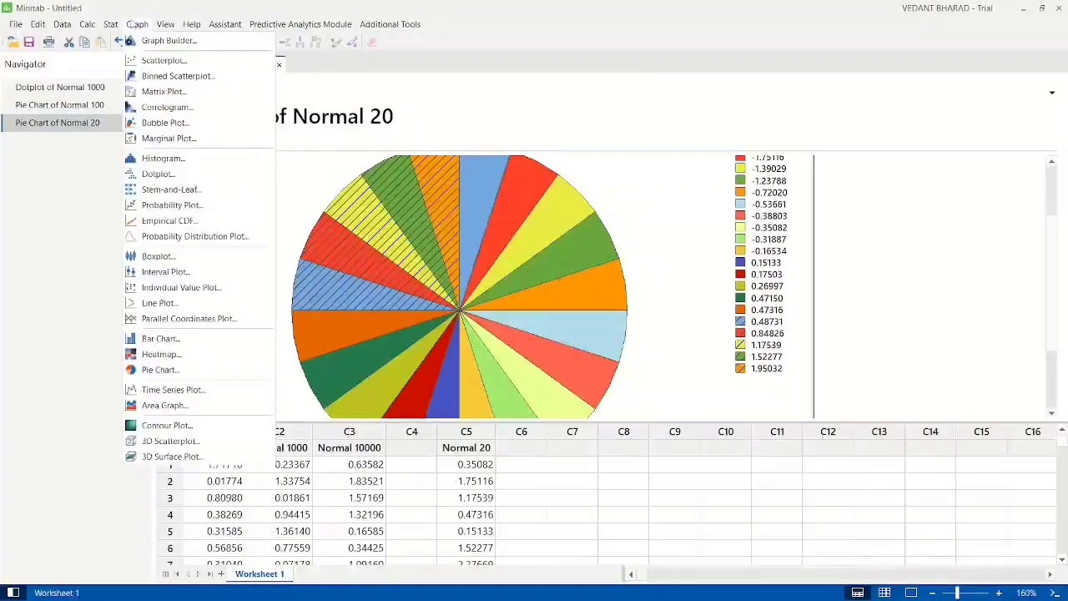
click(170, 191)
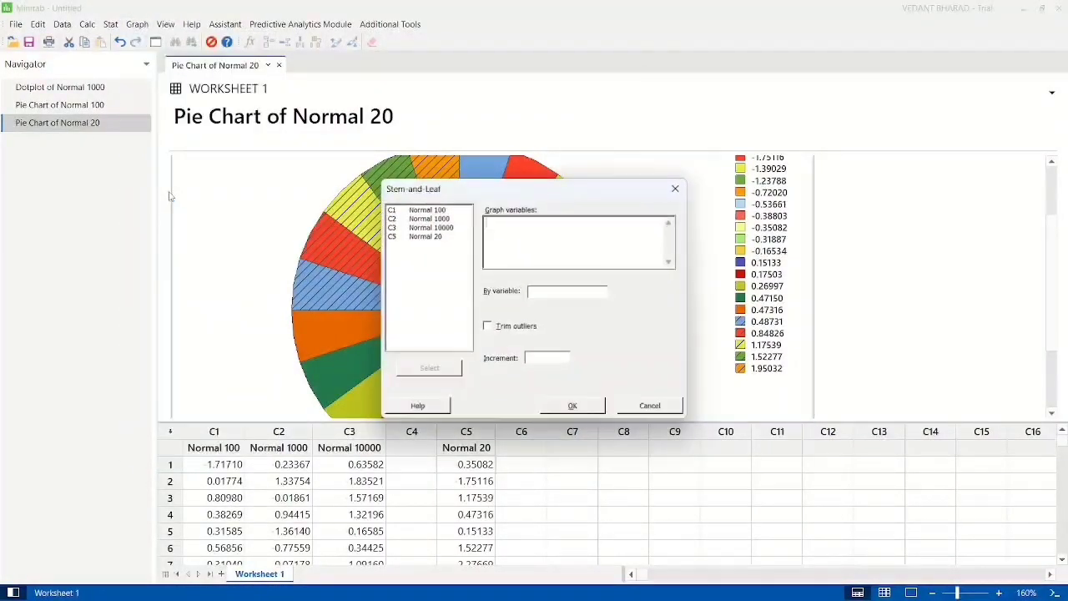
double_click(439, 210)
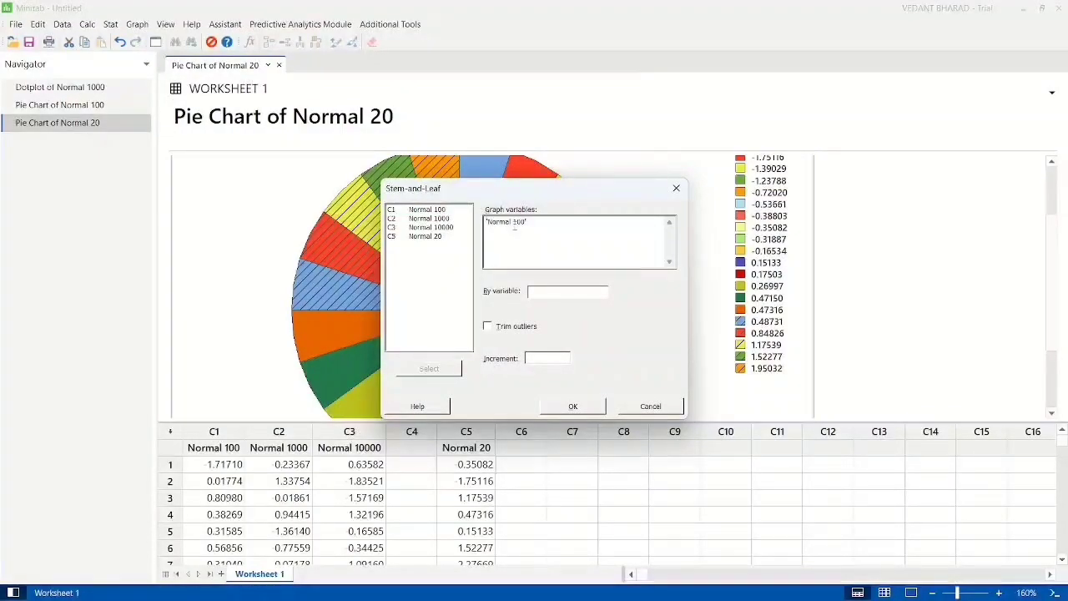
click(574, 406)
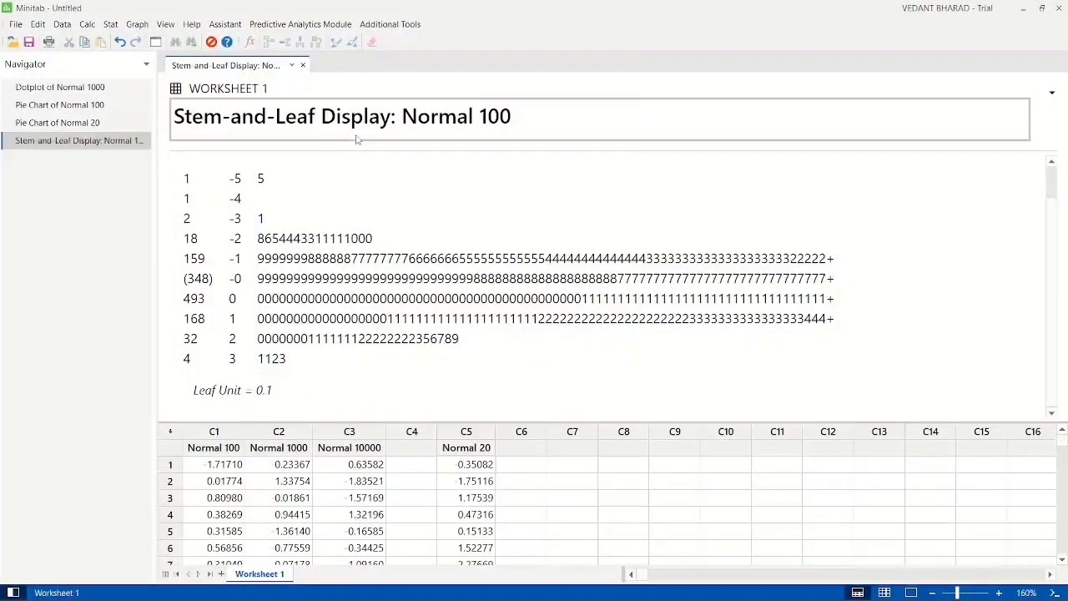
Step: Create a simple histogram with Normal 100 as the graph variable
click(137, 24)
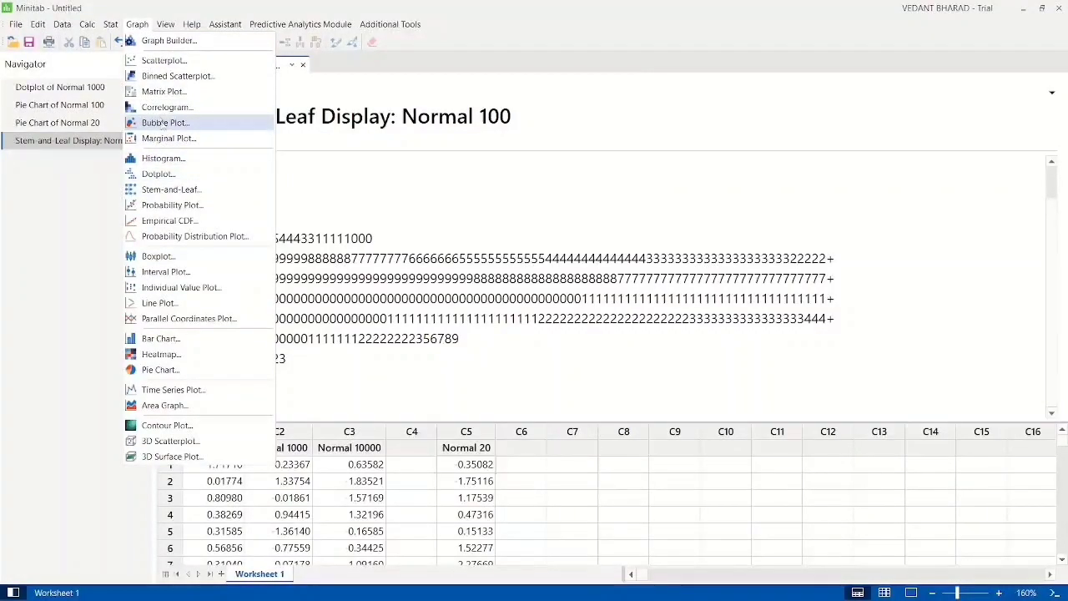
click(163, 158)
double_click(450, 275)
double_click(427, 216)
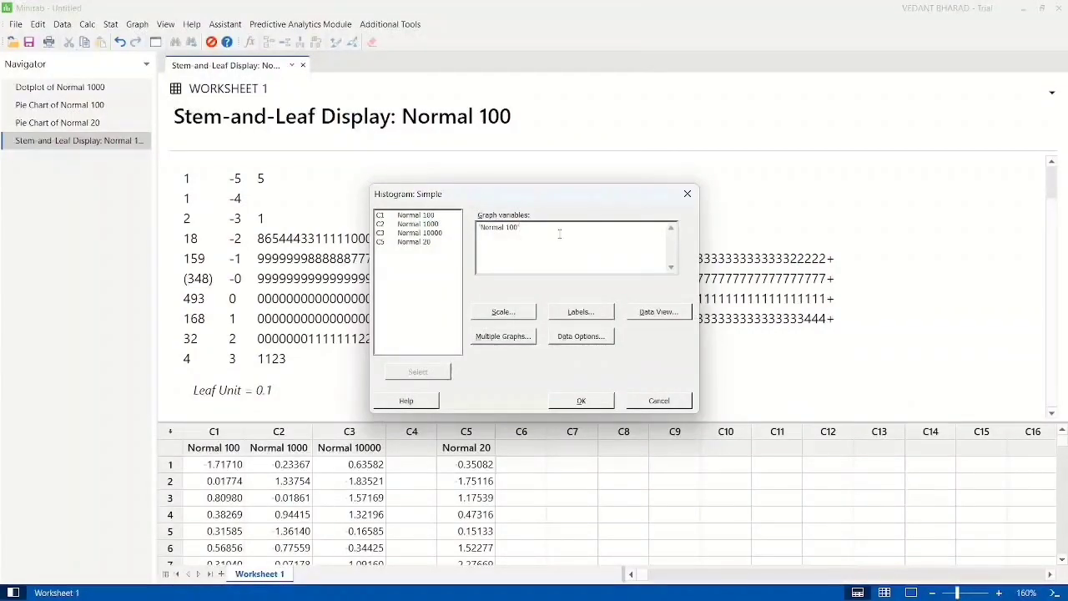
drag(521, 229, 482, 229)
click(523, 242)
click(582, 401)
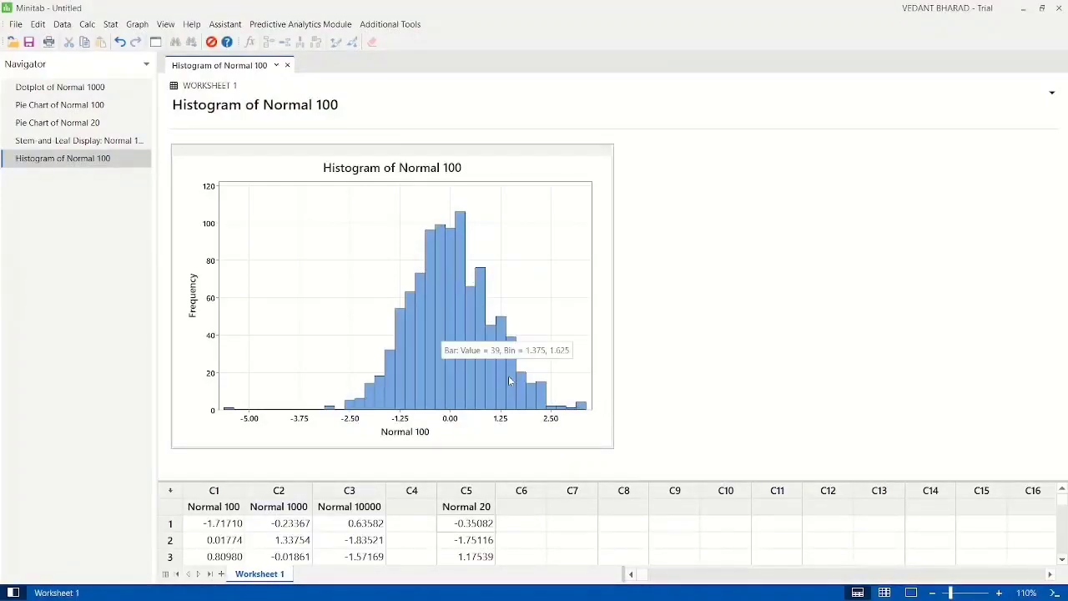
Step: Enlarge the worksheet area and create a simple histogram with Normal 1000 as the graph variable
drag(624, 480, 631, 432)
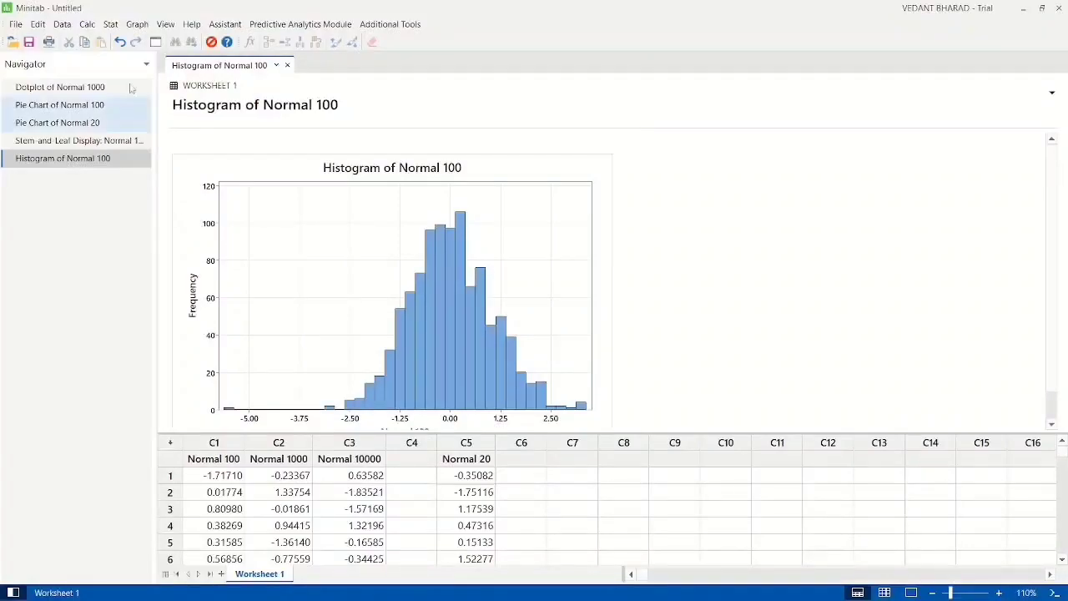
click(136, 24)
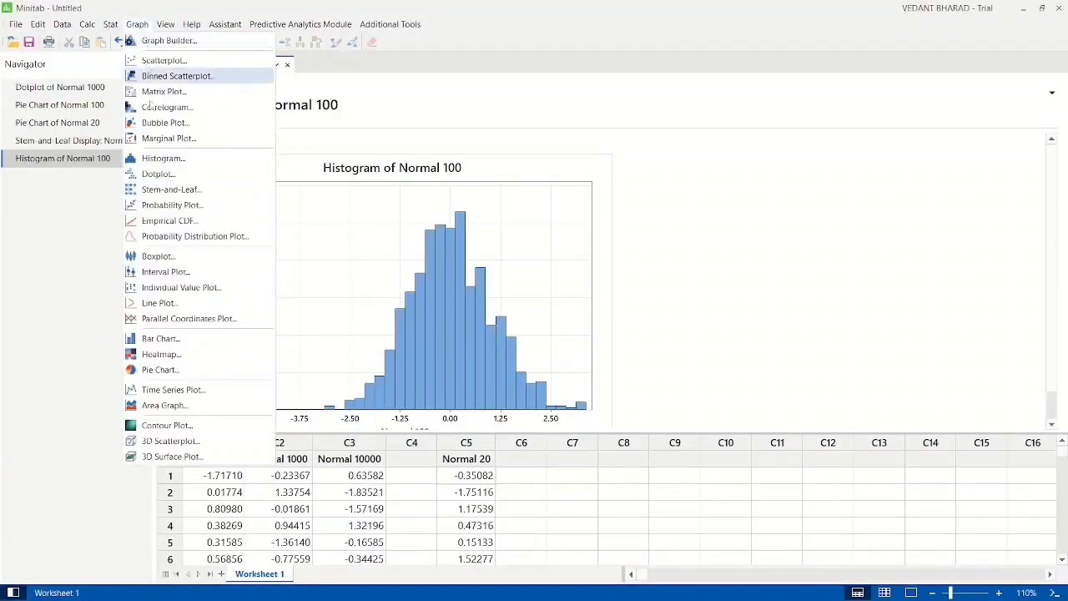
click(167, 158)
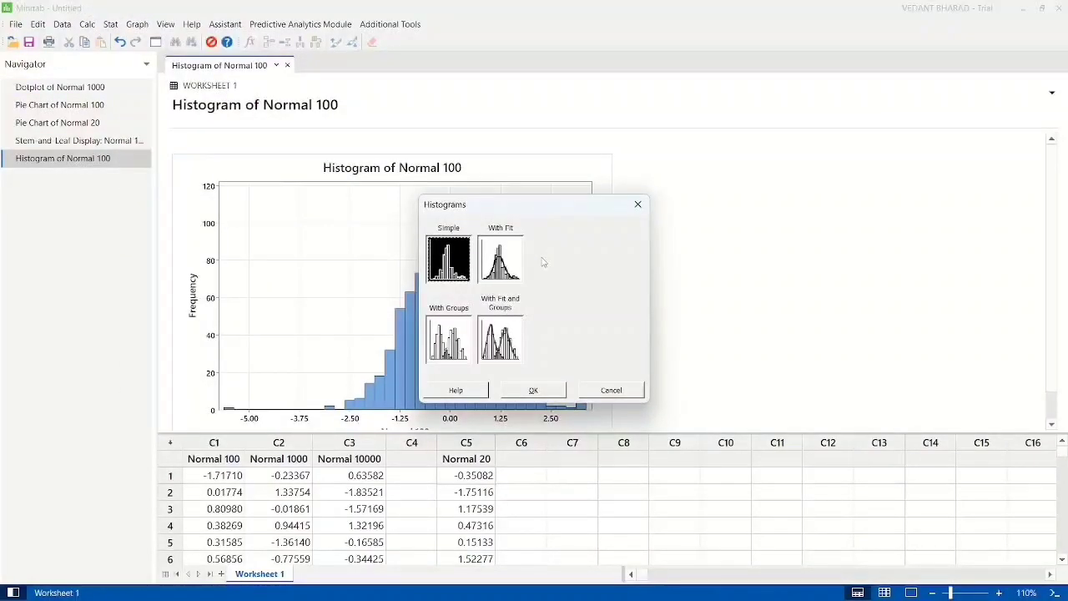
double_click(453, 264)
click(565, 230)
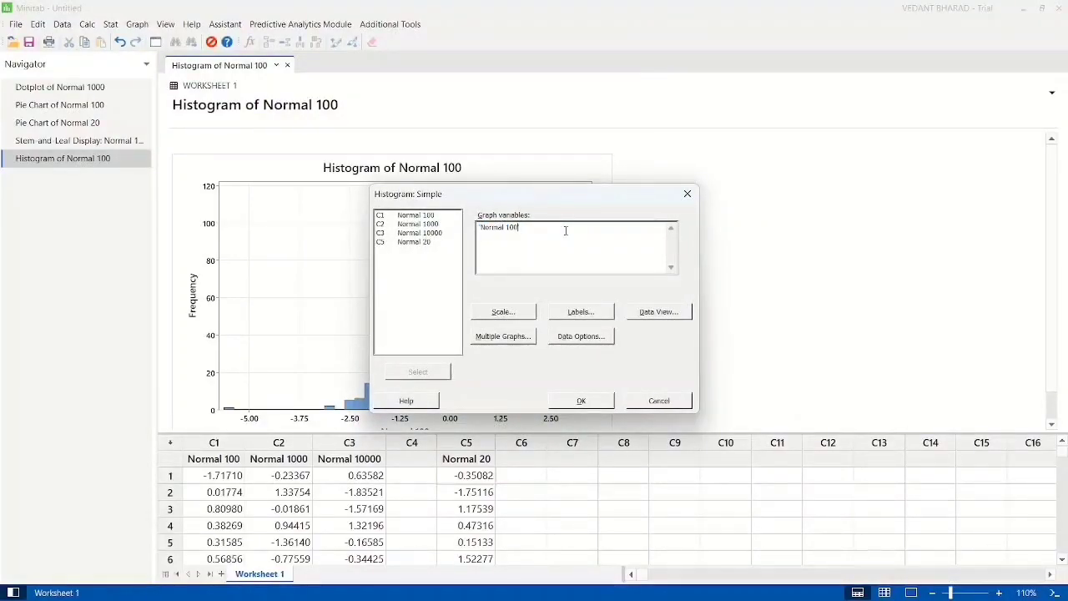
key(BackSpace)
key(BackSpace)
key(BackSpace)
key(BackSpace)
key(BackSpace)
key(BackSpace)
key(BackSpace)
key(BackSpace)
key(BackSpace)
key(BackSpace)
click(432, 225)
double_click(433, 225)
click(577, 400)
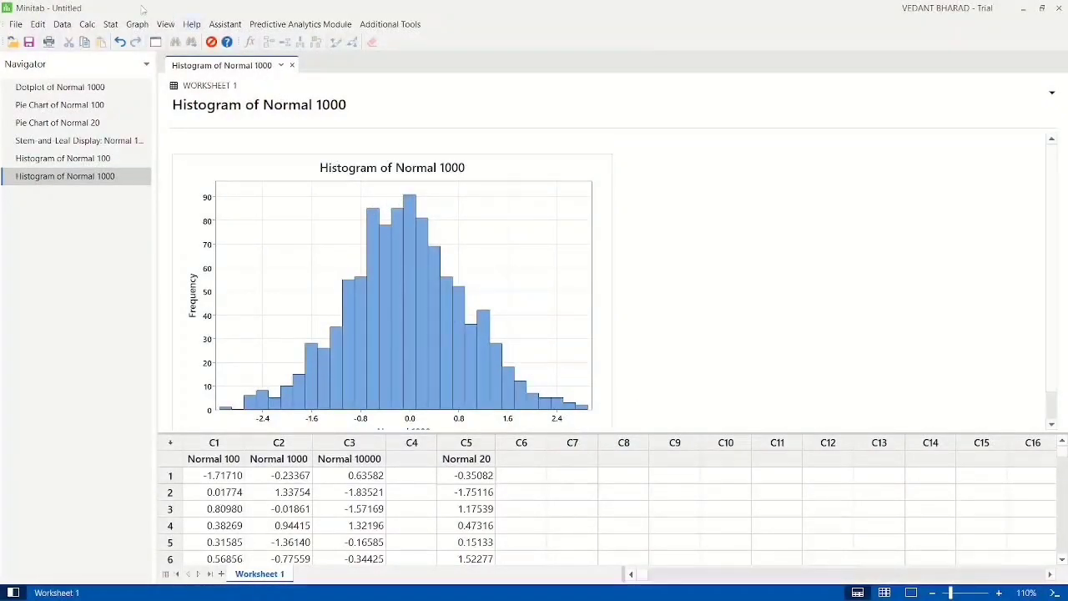
Step: Create a simple histogram with Normal 10000 as the only graph variable
click(138, 30)
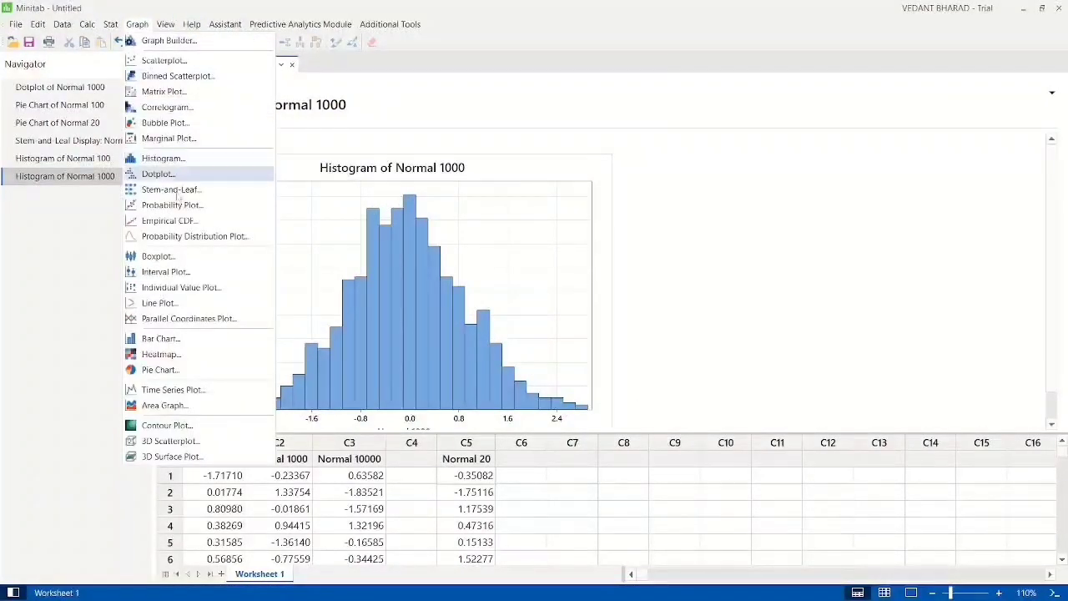
click(164, 159)
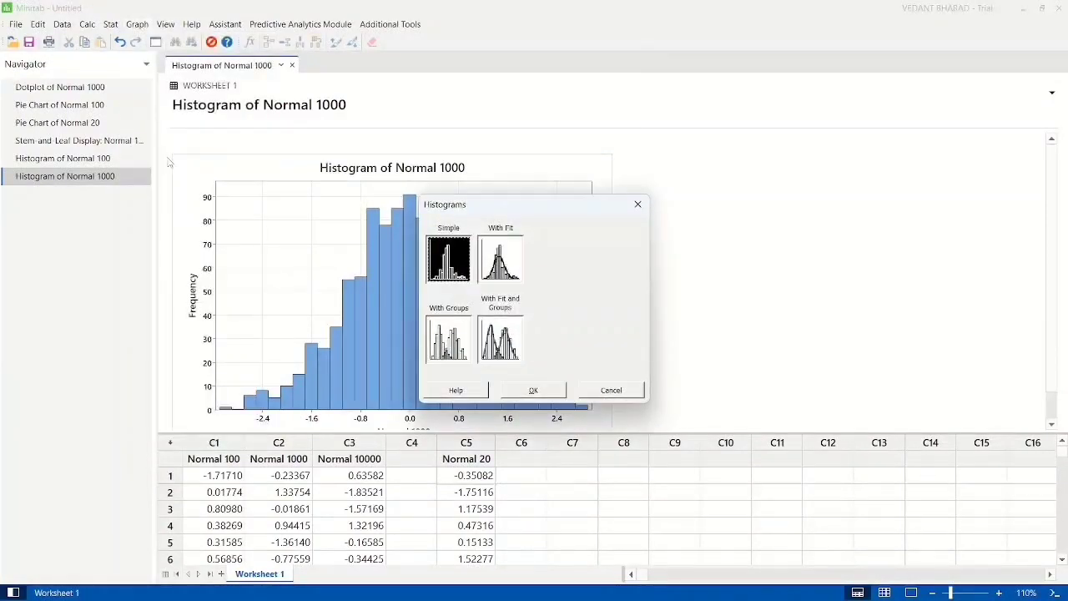
double_click(448, 259)
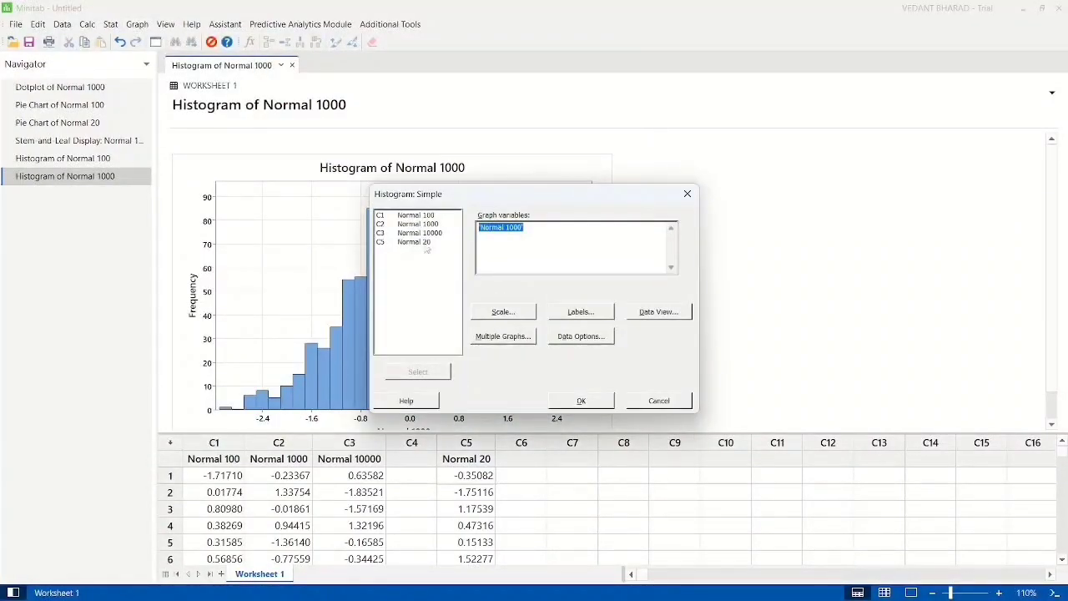
click(429, 233)
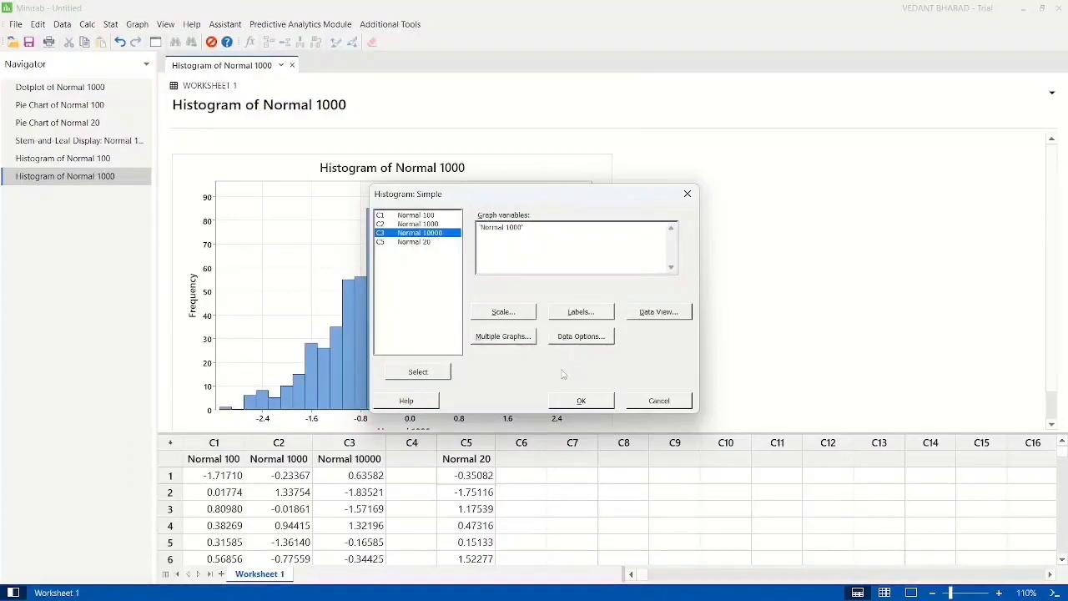
click(549, 242)
key(BackSpace)
key(BackSpace)
key(BackSpace)
key(BackSpace)
key(BackSpace)
key(BackSpace)
key(BackSpace)
key(BackSpace)
key(BackSpace)
key(BackSpace)
key(BackSpace)
key(BackSpace)
key(BackSpace)
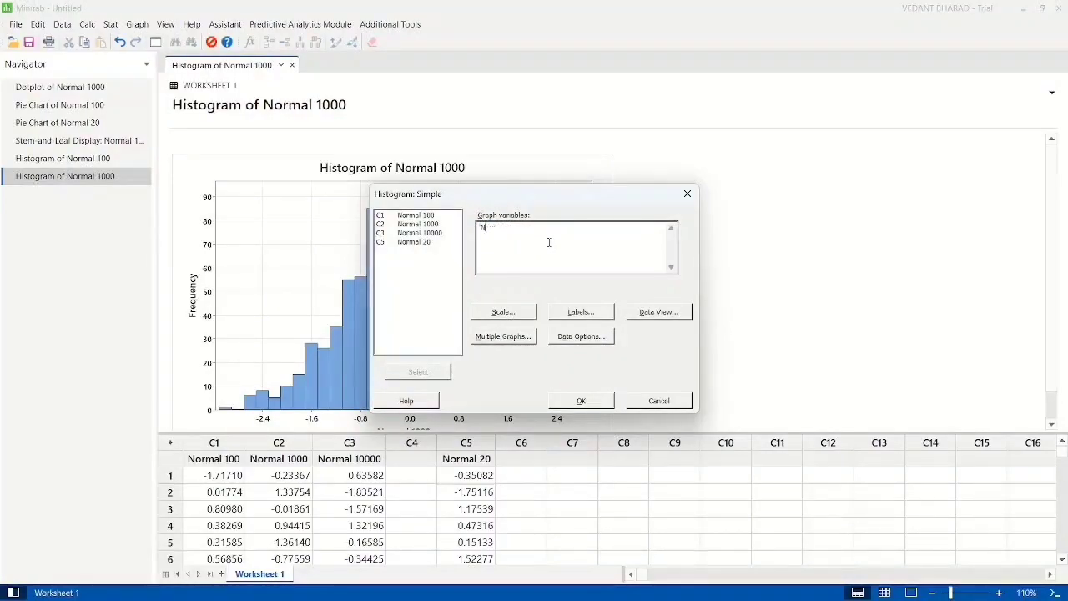
double_click(434, 234)
click(581, 401)
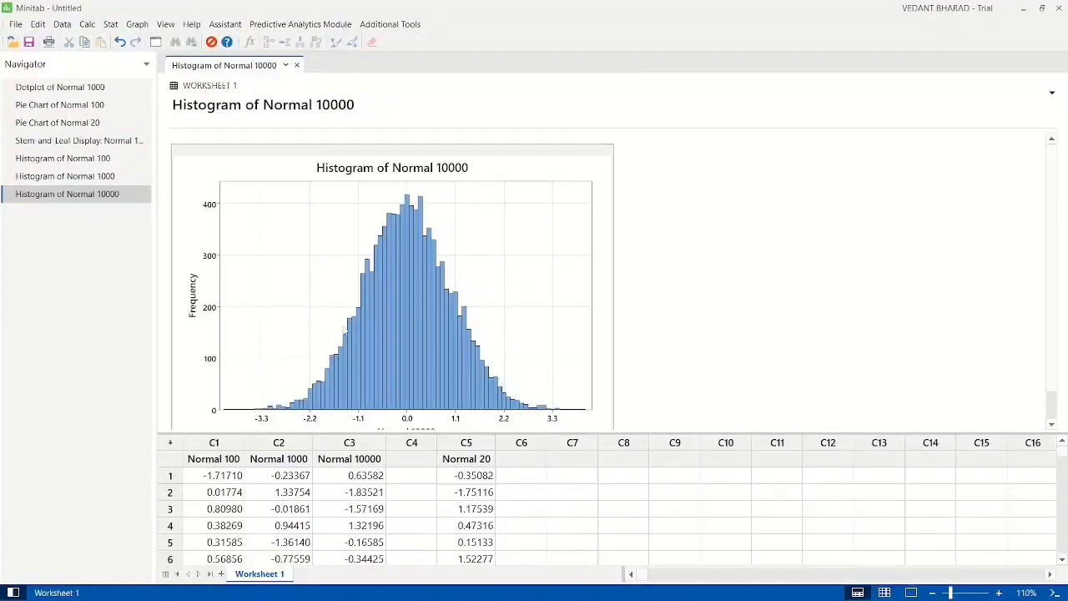
mouse_move(564, 413)
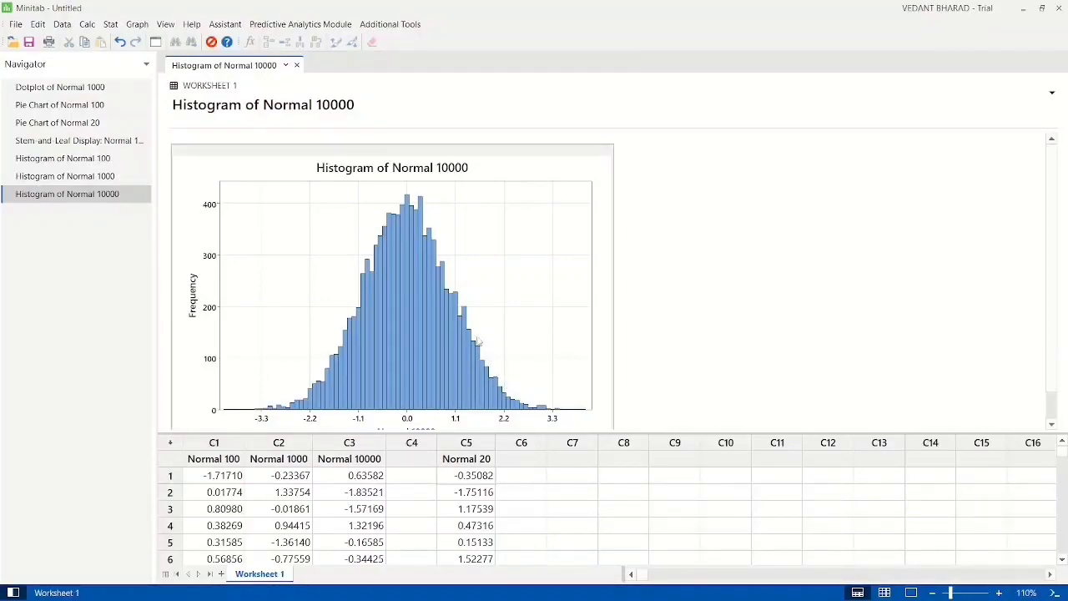
Step: Name worksheet column C8 "weibull 100"
click(670, 474)
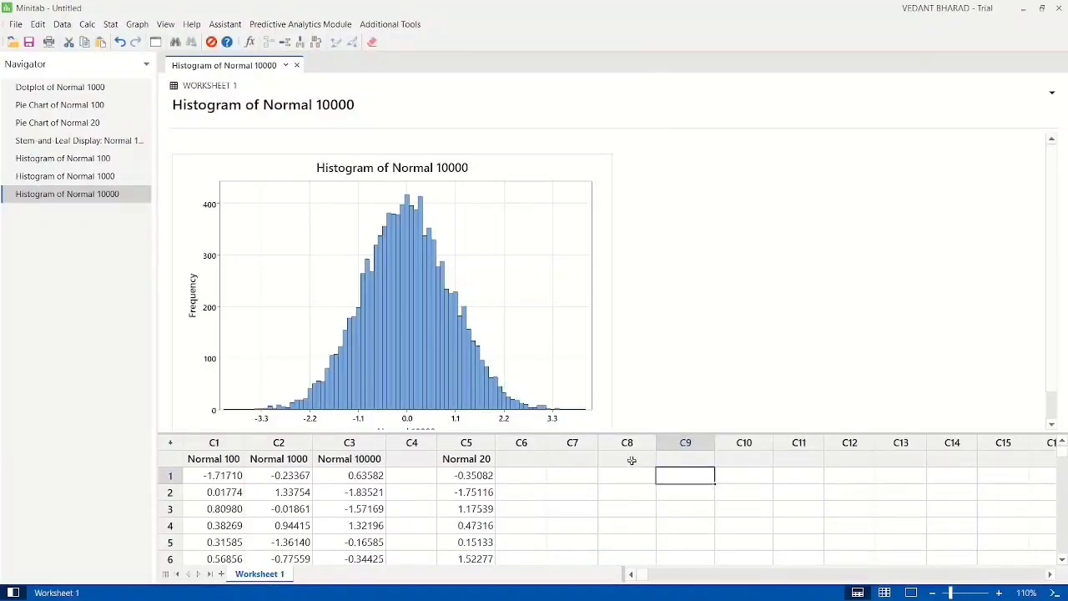
click(631, 461)
text(weibull 10)
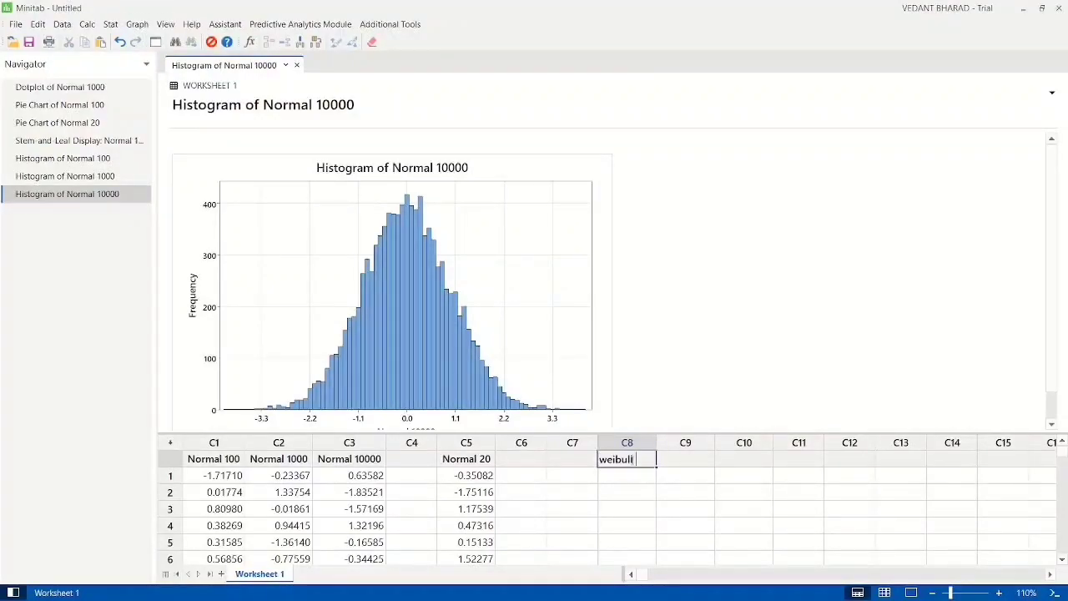
key(Return)
Step: Name worksheet column C9 "weibull 10000"
click(688, 476)
key(Up)
text(weibull)
key(BackSpace)
key(BackSpace)
key(BackSpace)
key(BackSpace)
key(BackSpace)
key(BackSpace)
key(BackSpace)
text(weibull)
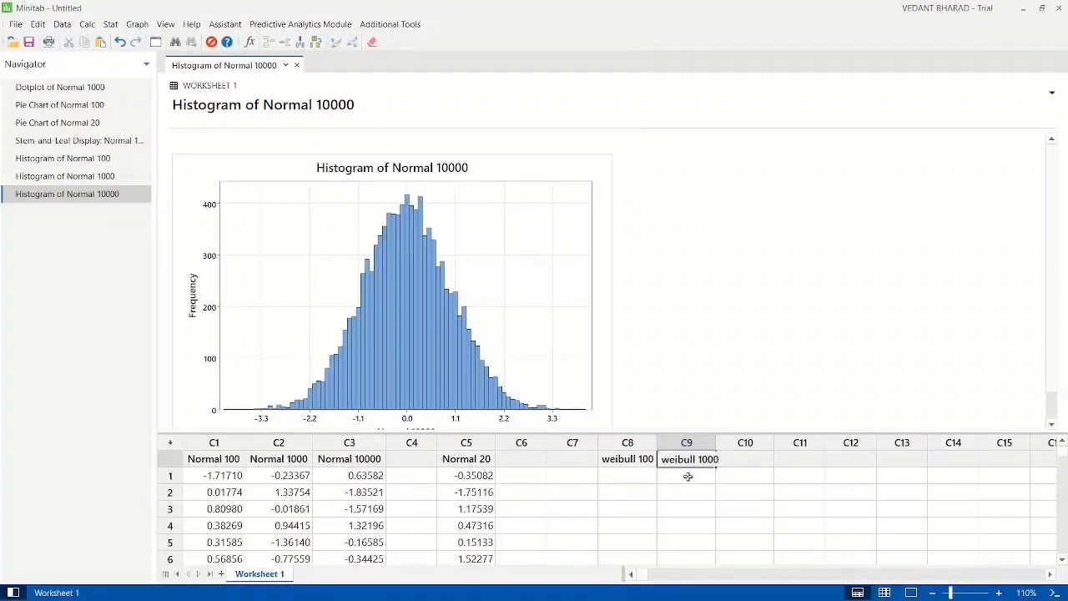
text(10000)
key(Tab)
Step: Name worksheet column C10 "weibull 100000"
text(weibull)
key(BackSpace)
text(weibull)
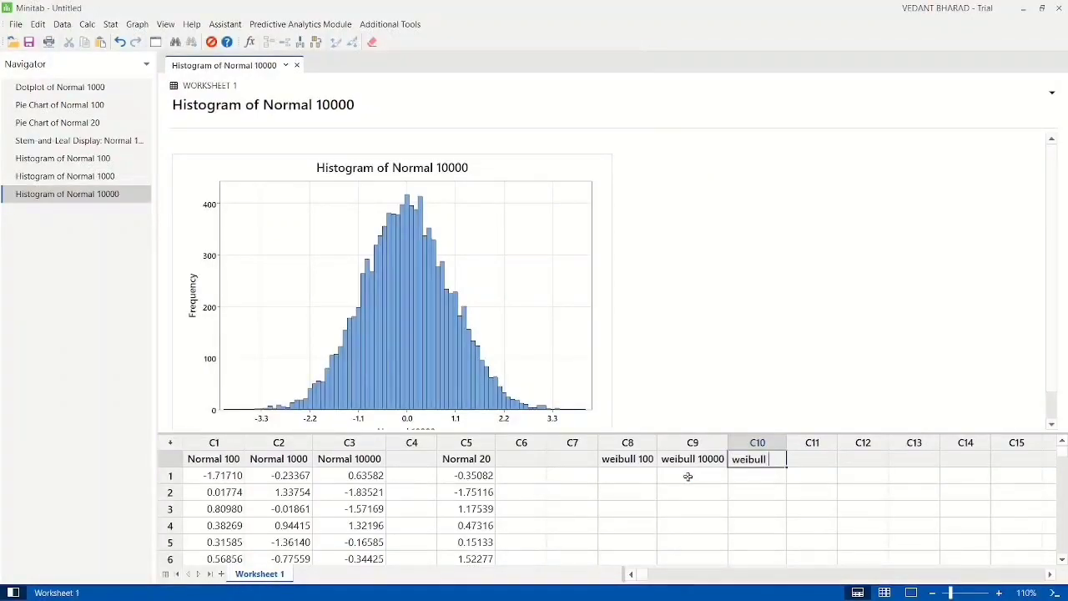
text(1000)
key(Return)
key(Left)
key(Left)
key(Up)
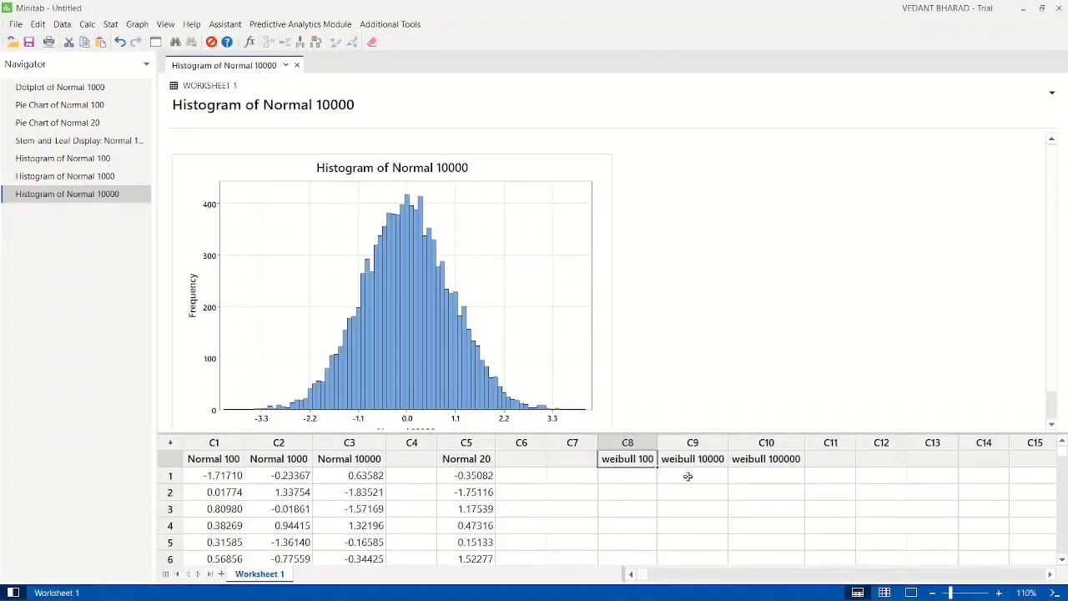
Step: Generate 100 rows of Weibull random data in the weibull 100 column with shape 1, scale 1 and threshold 0.0
click(85, 25)
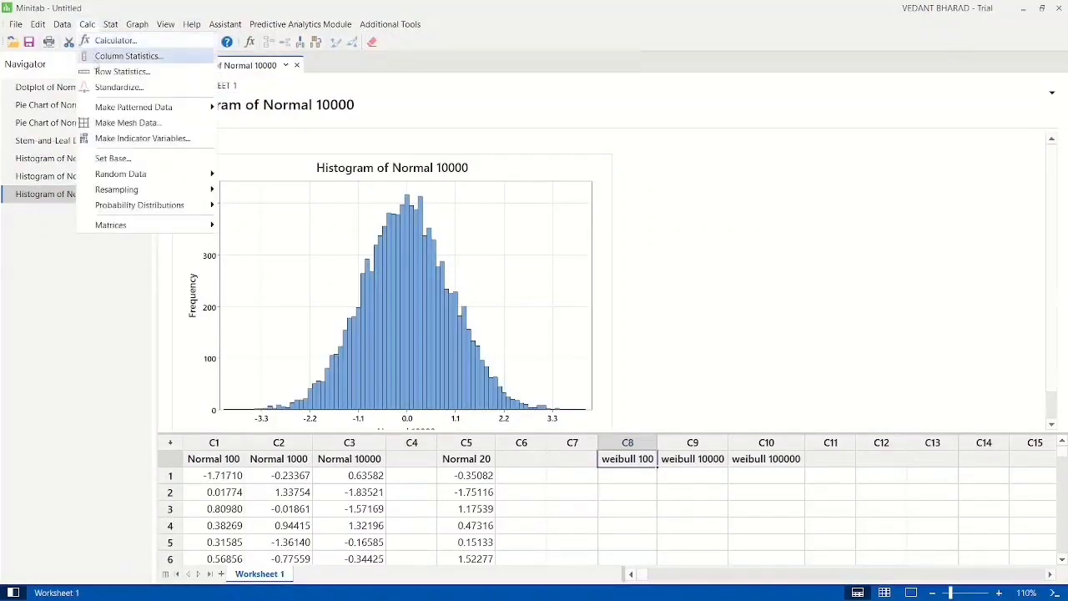
mouse_move(122, 177)
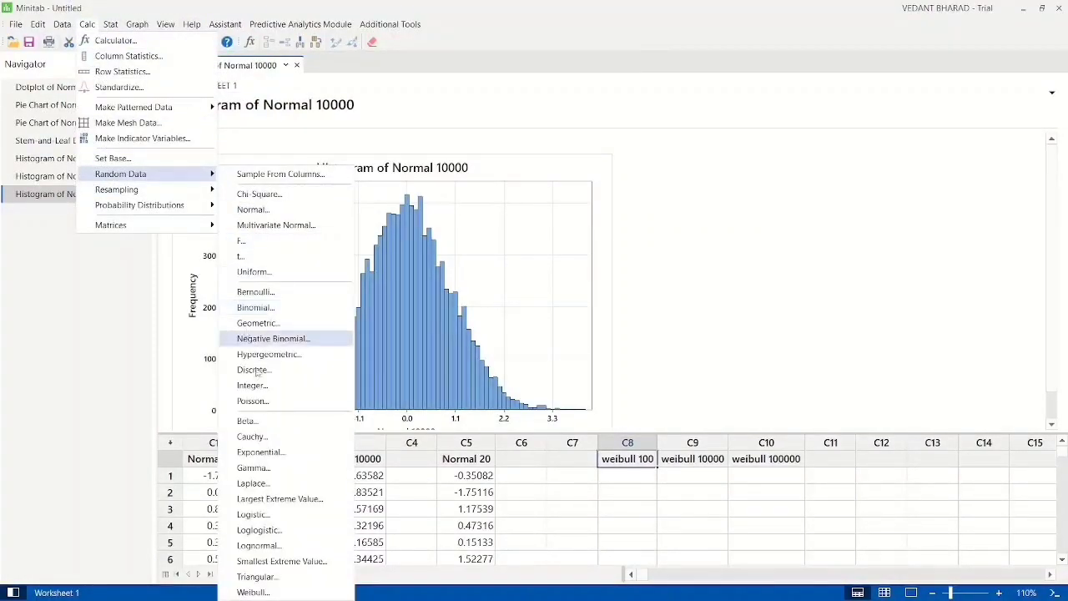
click(279, 591)
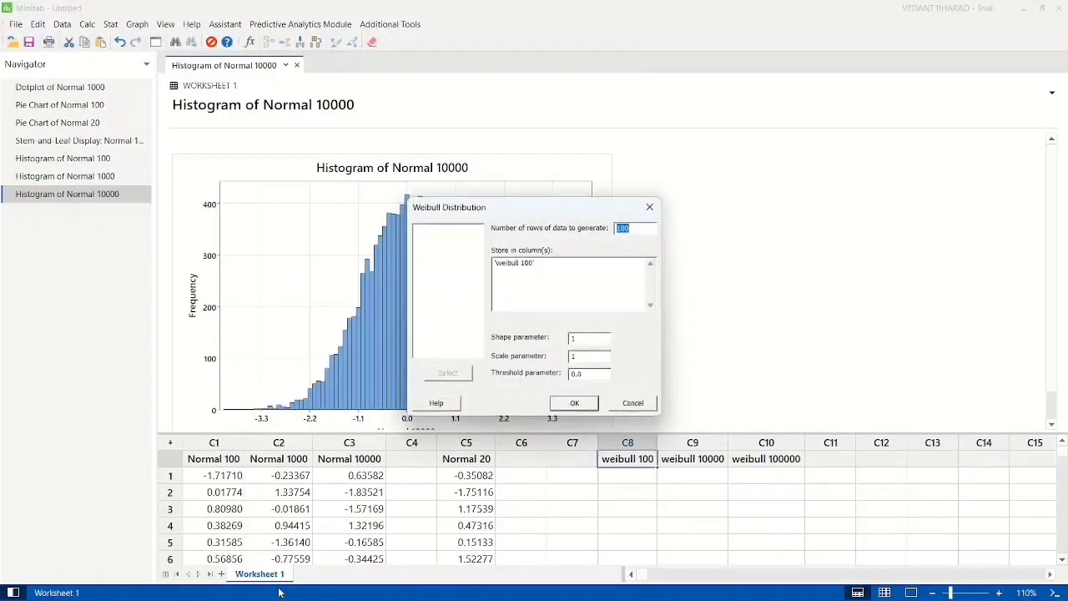
click(566, 270)
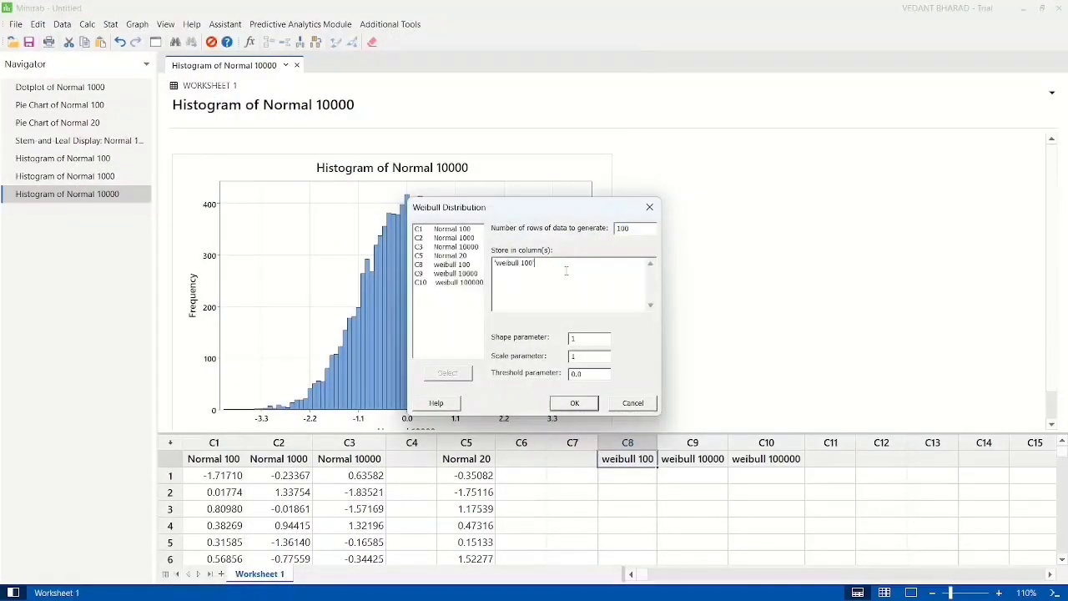
drag(641, 228, 613, 231)
click(592, 292)
drag(568, 291, 485, 285)
click(554, 286)
click(574, 403)
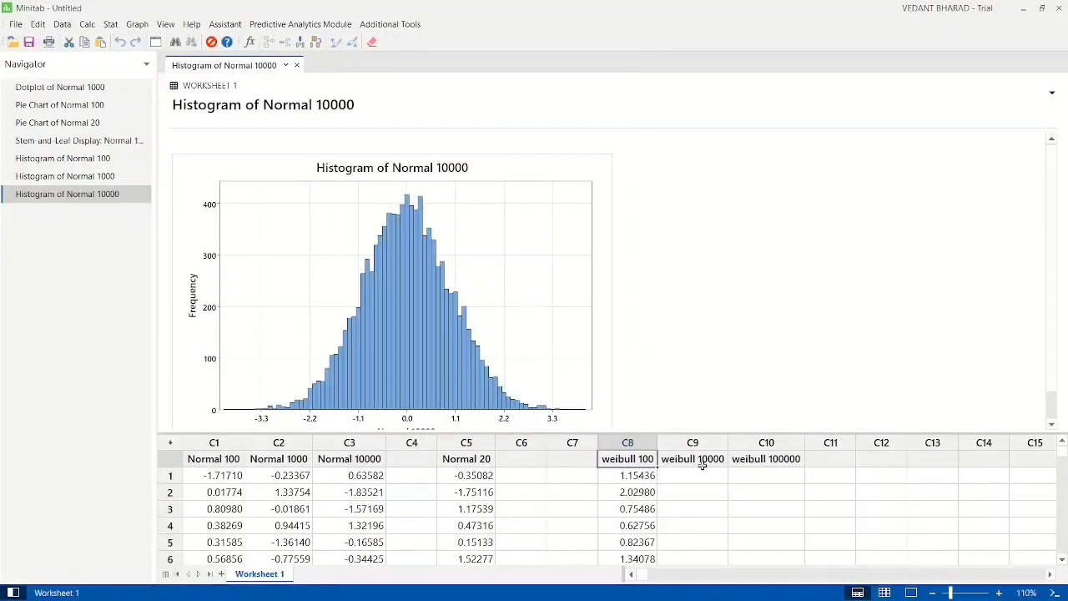
Step: Generate 10000 rows of Weibull random data in the weibull 10000 column only, with shape 1, scale 1 and threshold 0.0
click(88, 24)
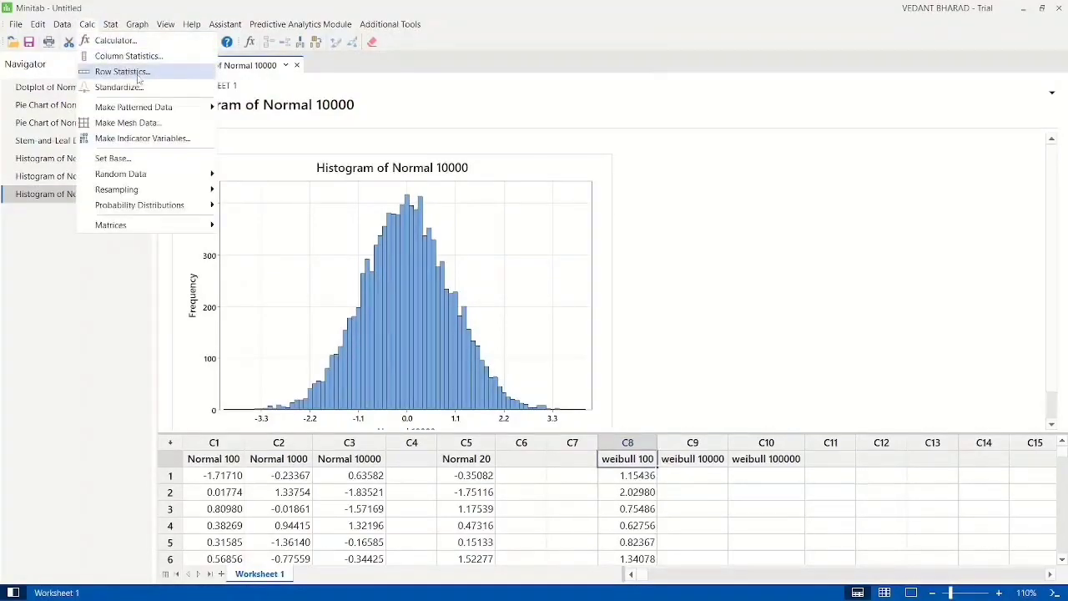
mouse_move(142, 175)
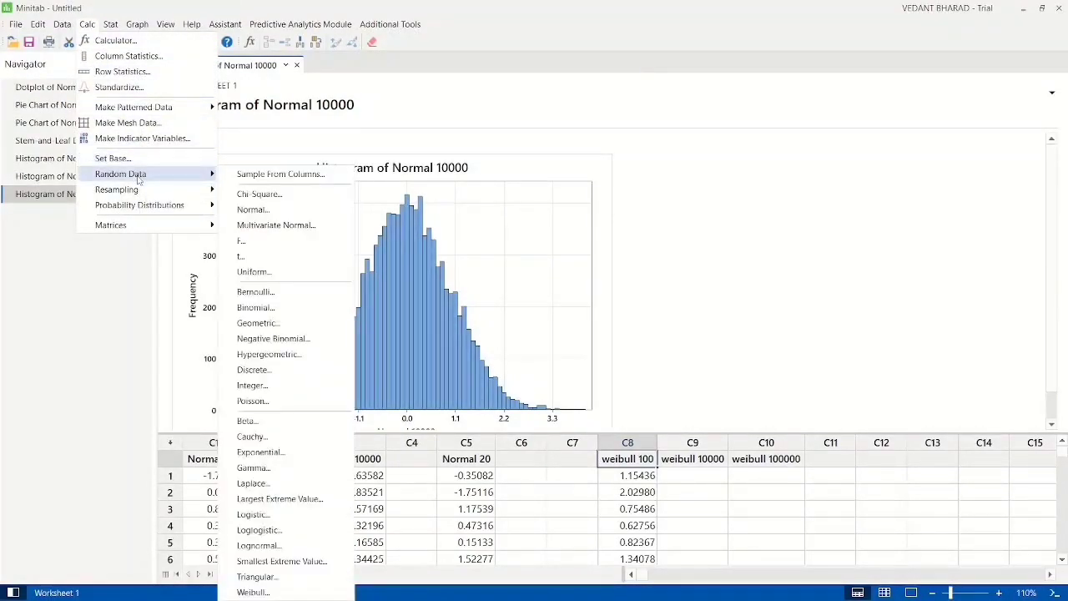
click(253, 591)
click(644, 227)
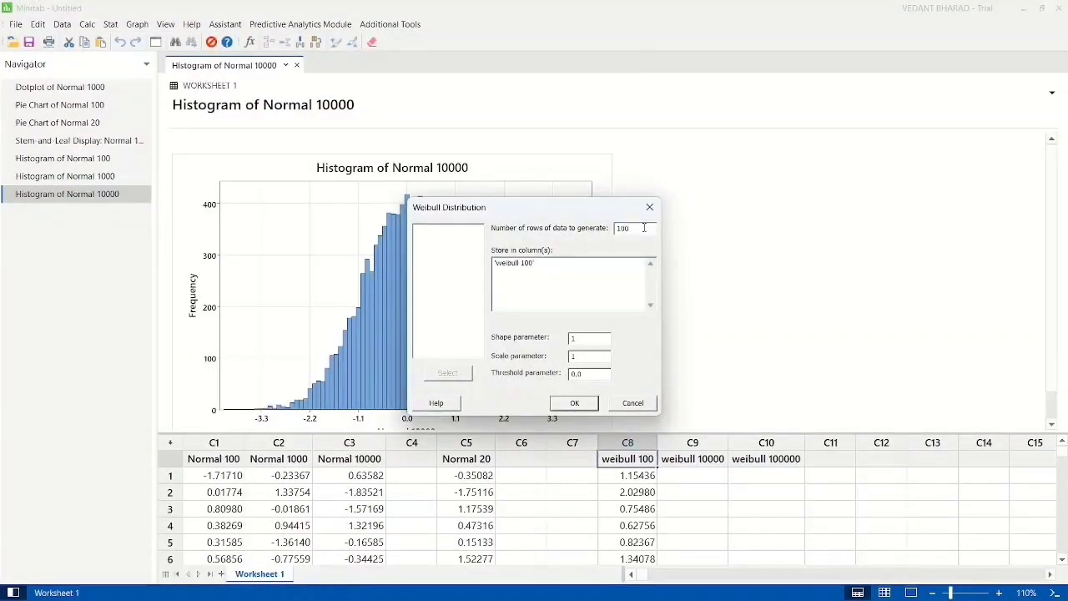
text(00)
click(599, 262)
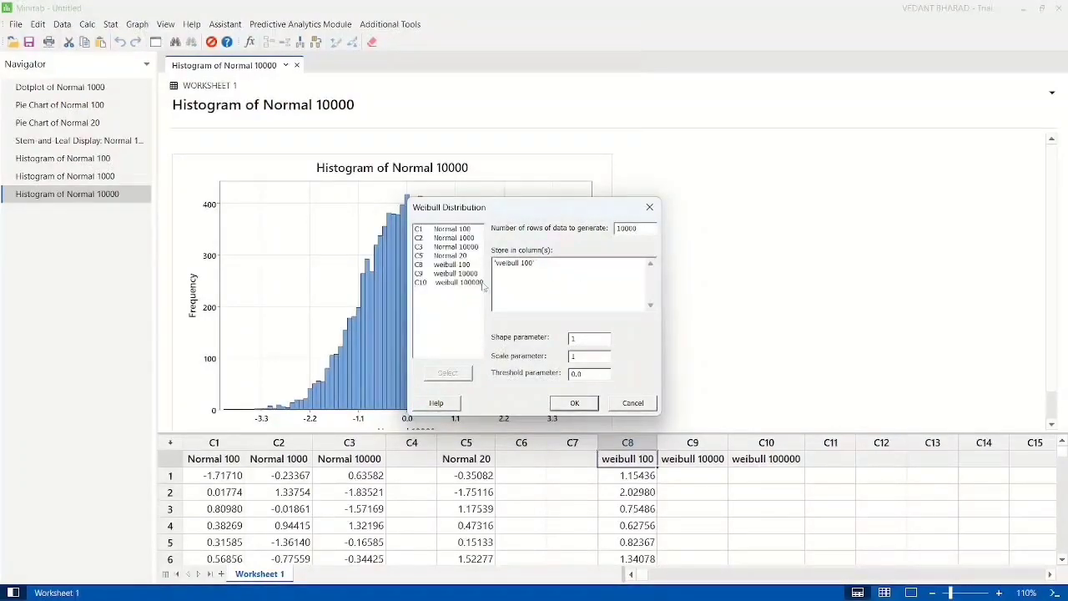
double_click(452, 275)
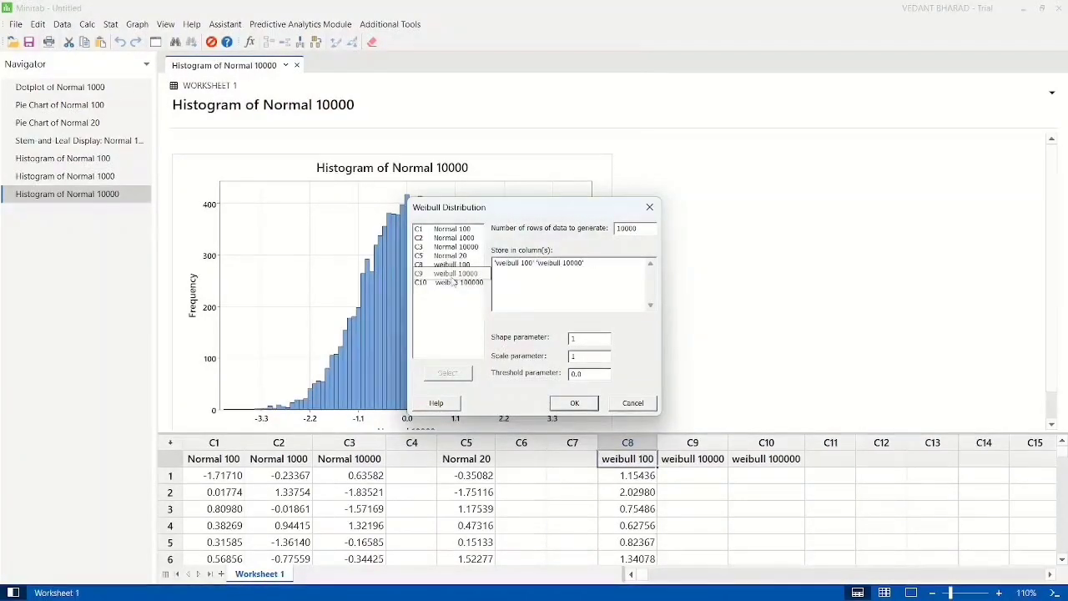
click(536, 262)
key(BackSpace)
key(BackSpace)
key(BackSpace)
key(BackSpace)
key(BackSpace)
key(BackSpace)
key(BackSpace)
key(BackSpace)
key(BackSpace)
key(BackSpace)
key(BackSpace)
key(BackSpace)
key(BackSpace)
key(BackSpace)
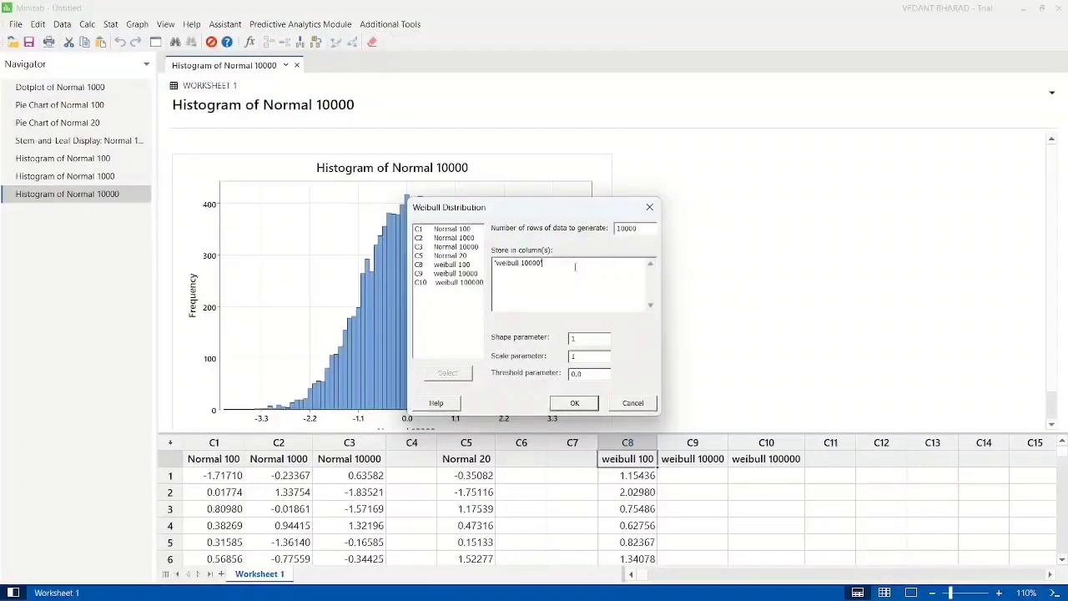
click(576, 404)
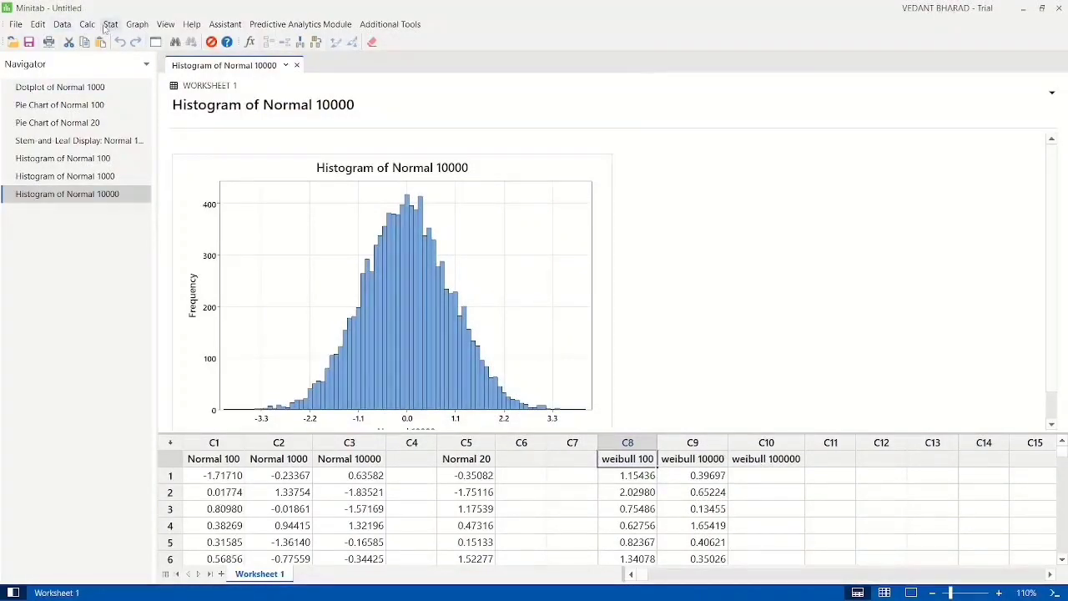
Step: Generate 100000 rows of Weibull random data in the weibull 100000 column with shape 1, scale 1 and threshold 0.0
click(87, 25)
mouse_move(142, 173)
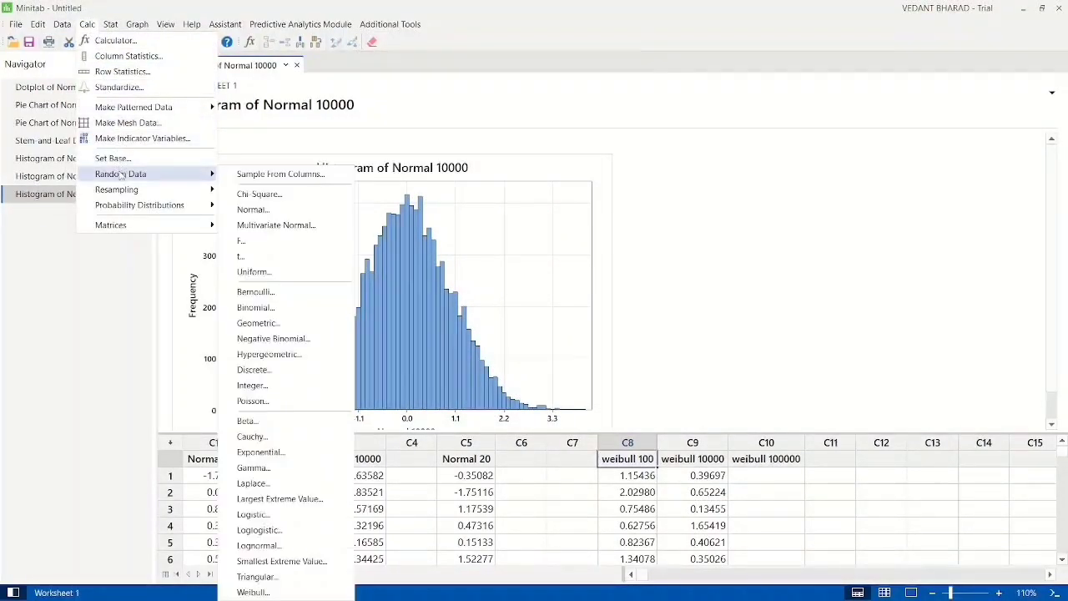
click(298, 591)
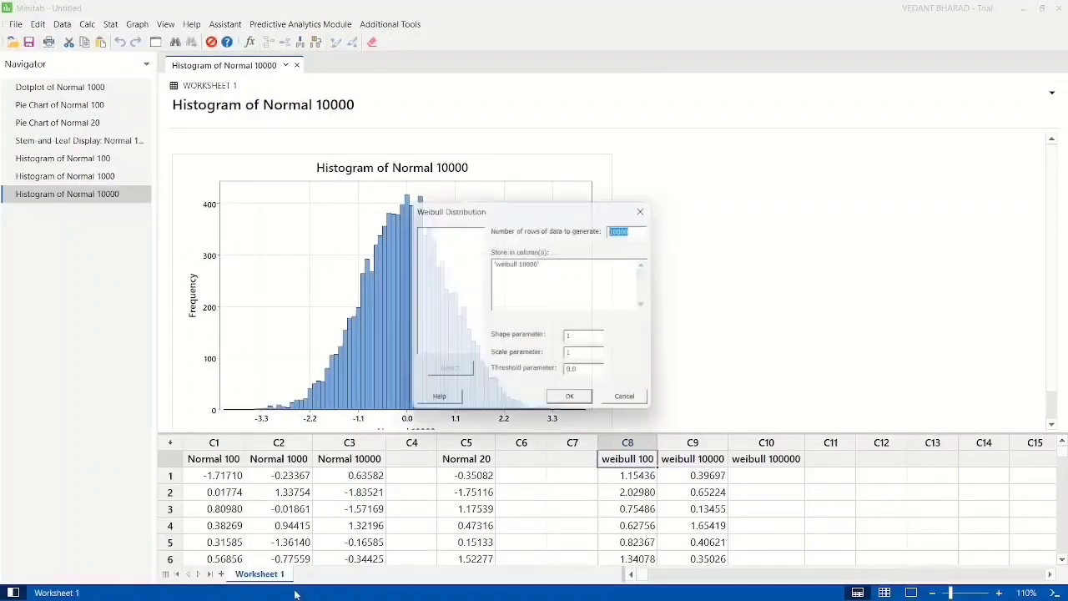
click(646, 229)
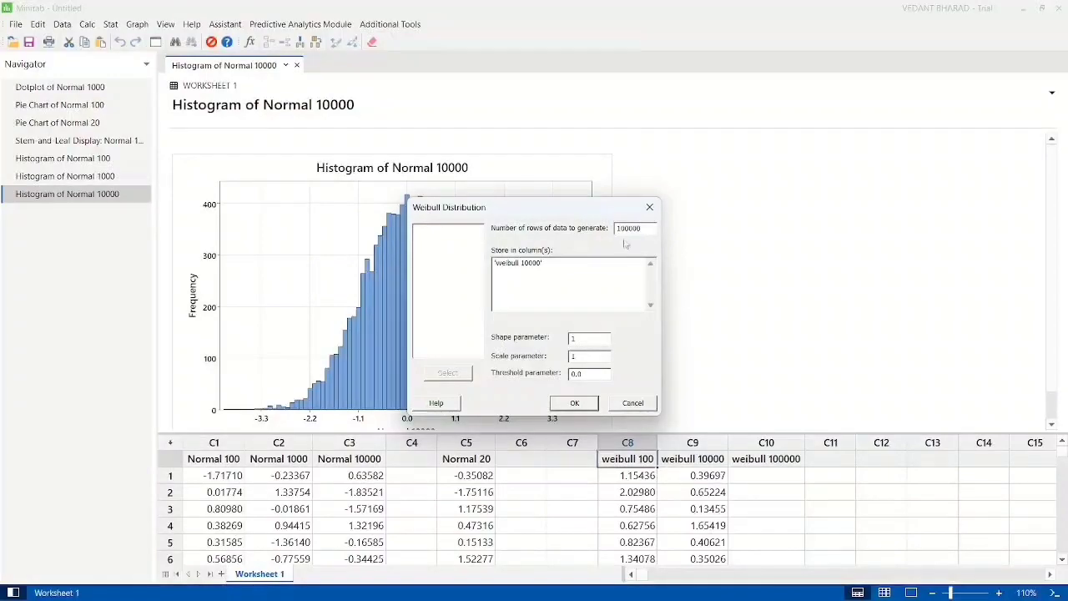
click(594, 265)
key(BackSpace)
key(BackSpace)
key(BackSpace)
key(BackSpace)
key(BackSpace)
key(BackSpace)
key(BackSpace)
key(BackSpace)
key(BackSpace)
key(BackSpace)
key(BackSpace)
key(BackSpace)
key(BackSpace)
key(BackSpace)
key(BackSpace)
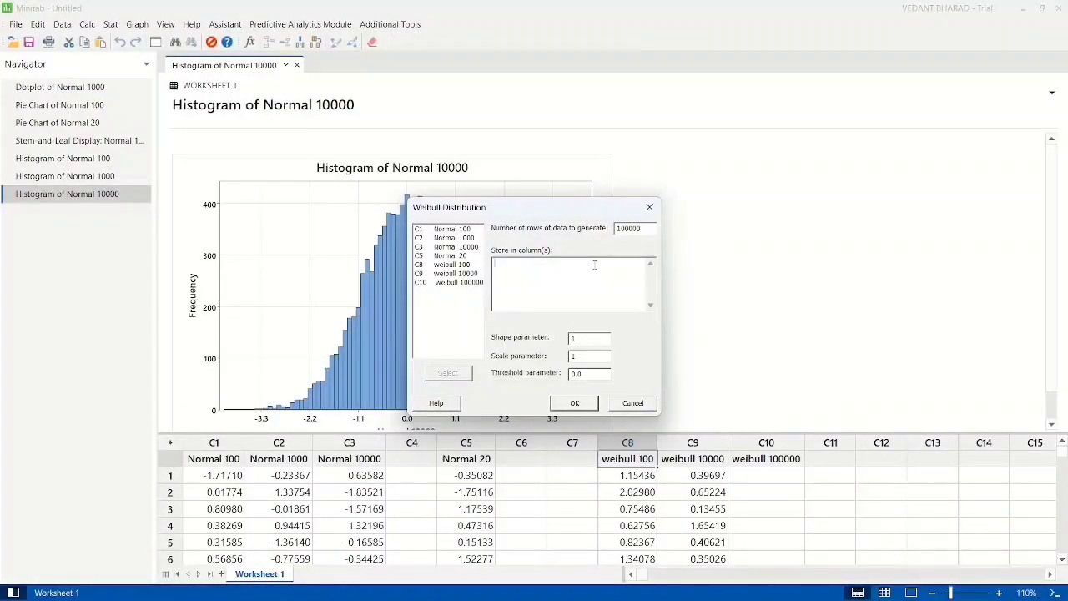
double_click(464, 284)
click(589, 404)
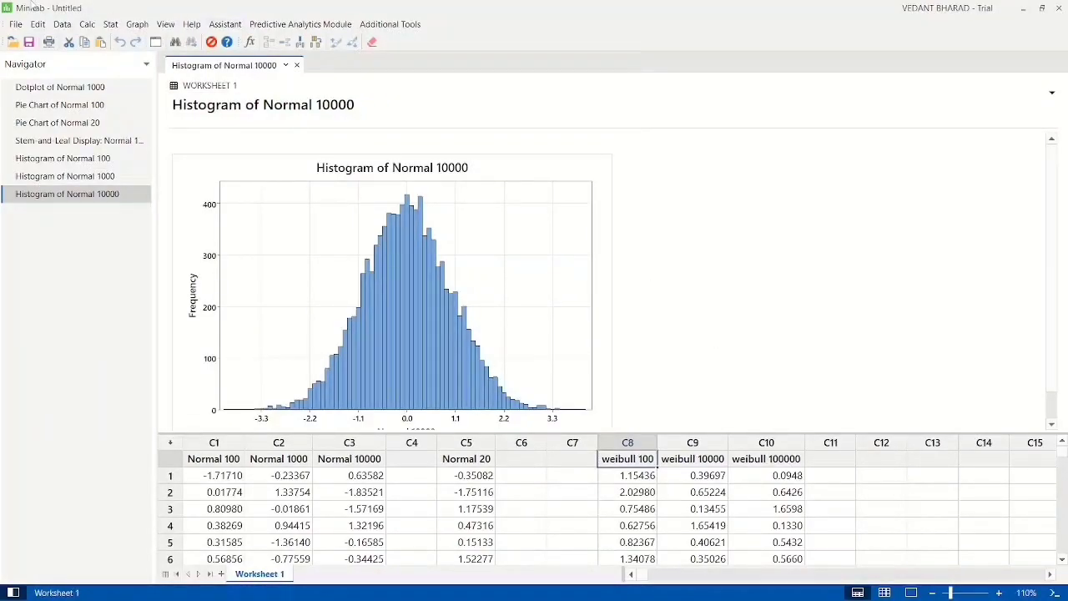
Step: Create a simple histogram of the weibull 100 column
click(135, 25)
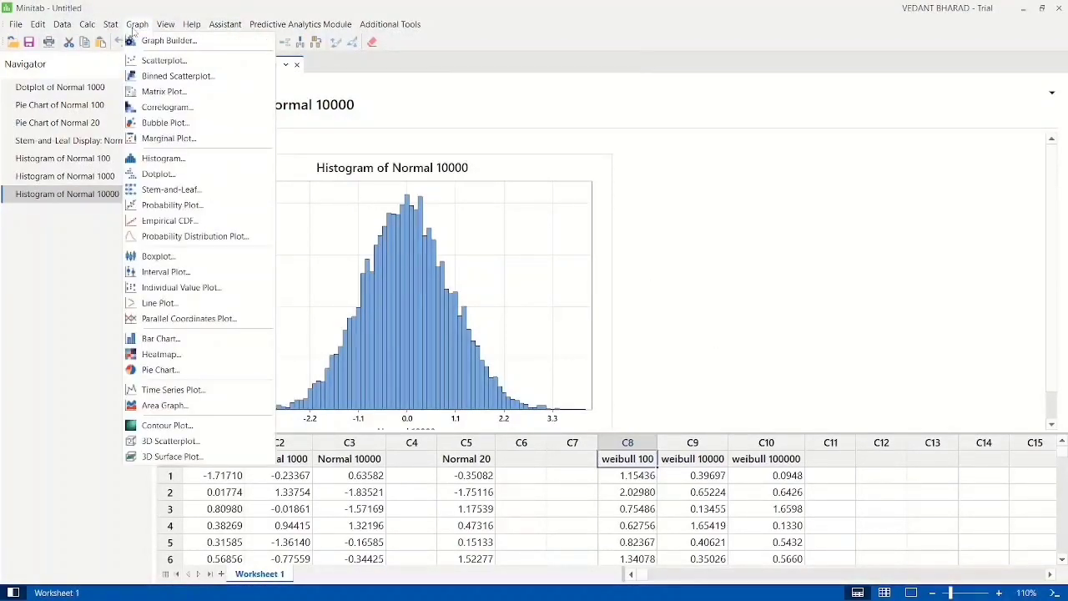
click(171, 159)
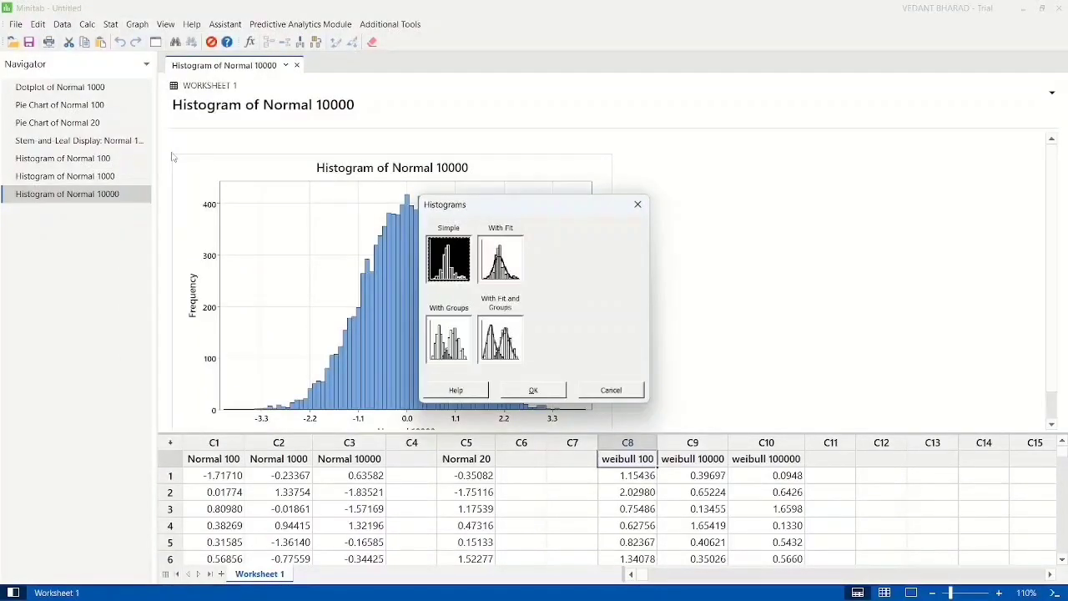
double_click(466, 255)
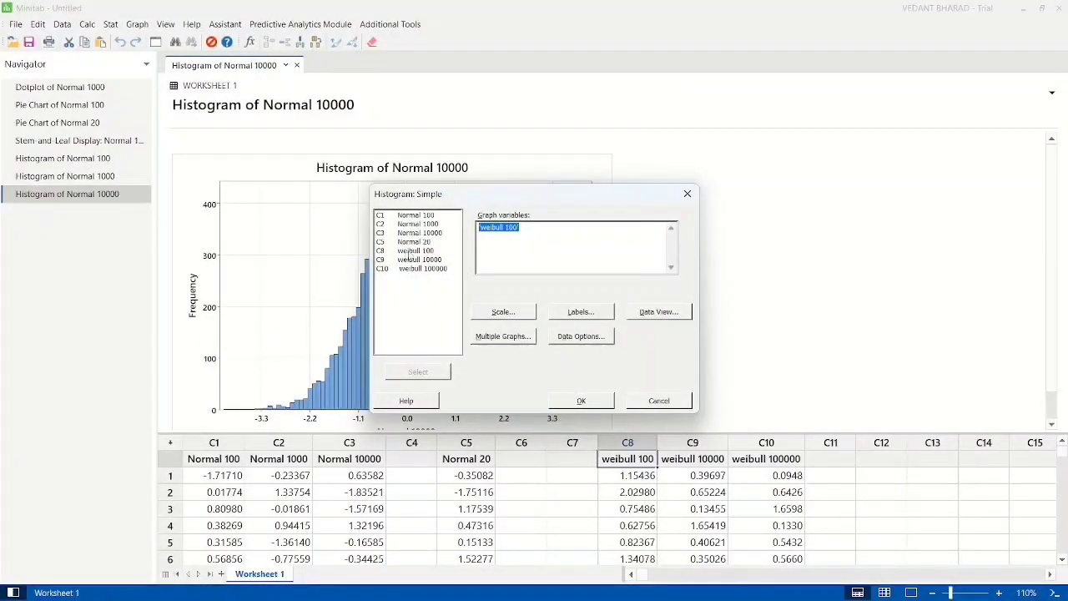
double_click(426, 252)
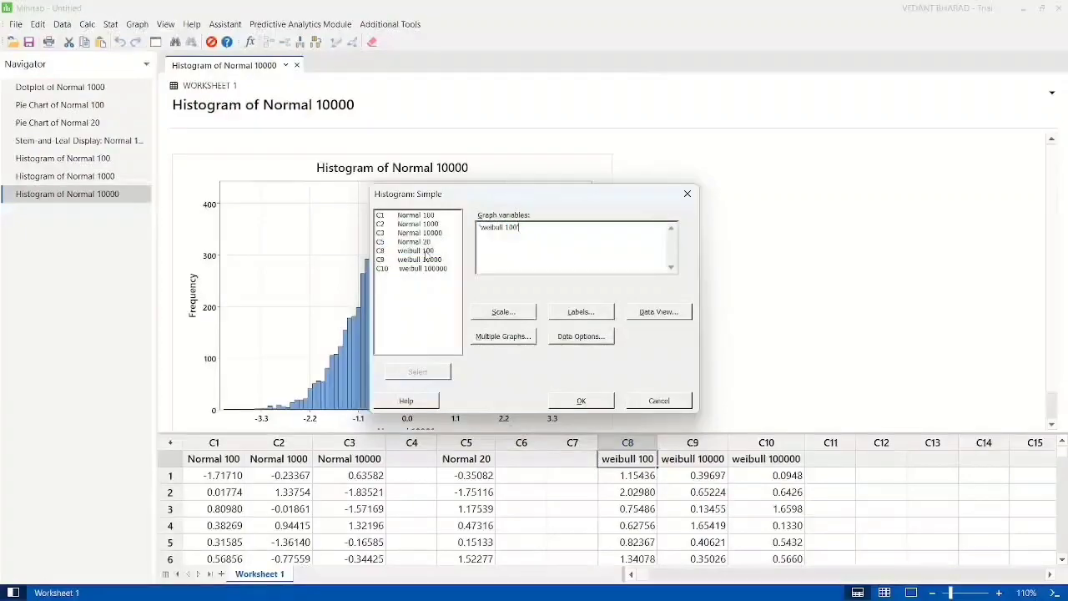
click(581, 400)
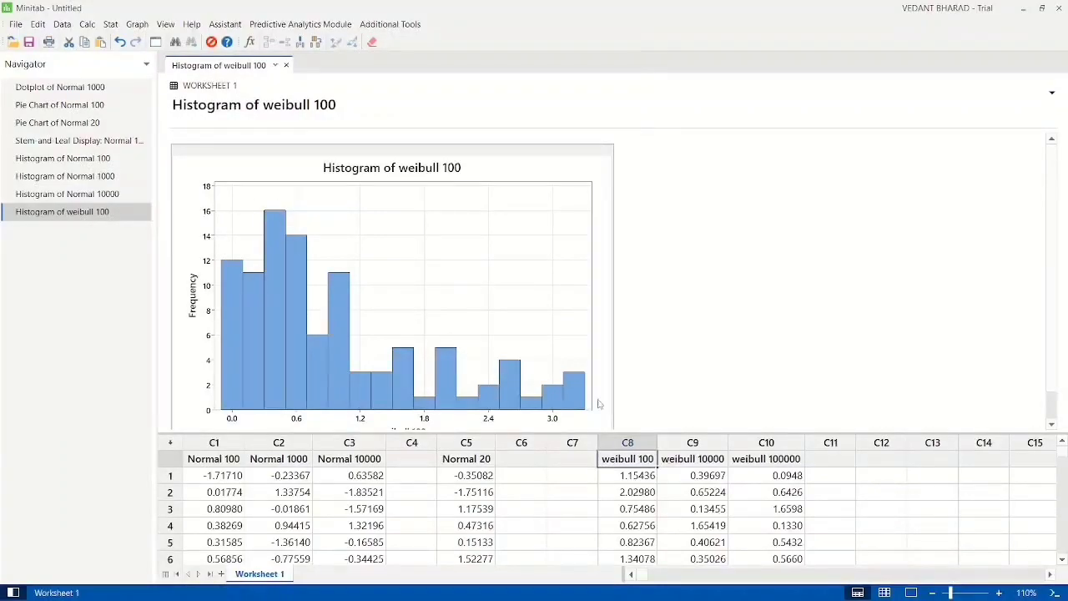
Step: Create a simple histogram of the weibull 100000 column and view the whole graph
click(137, 24)
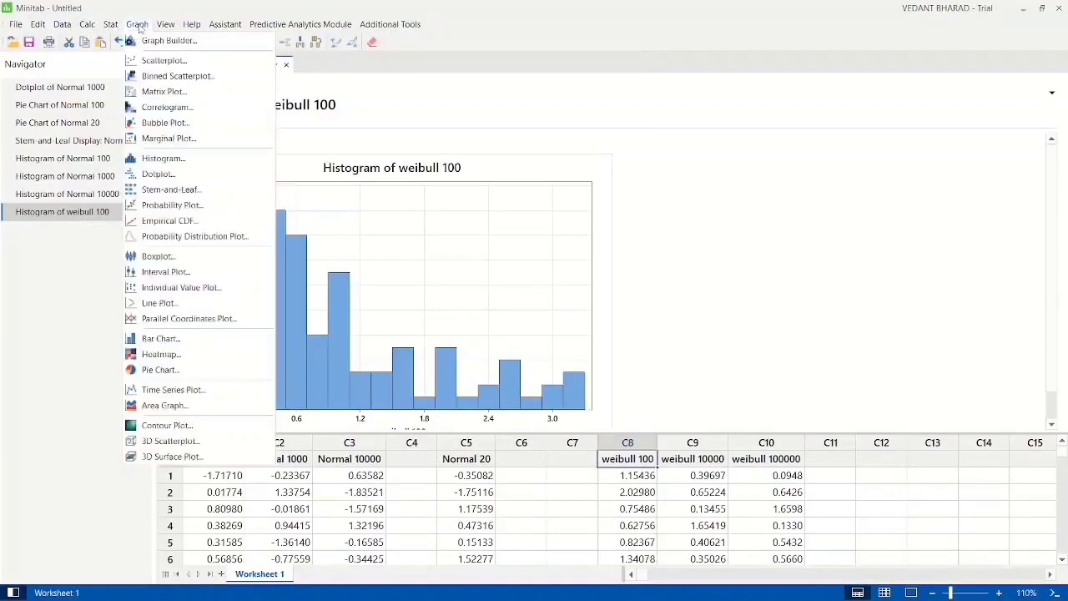
click(160, 158)
double_click(455, 264)
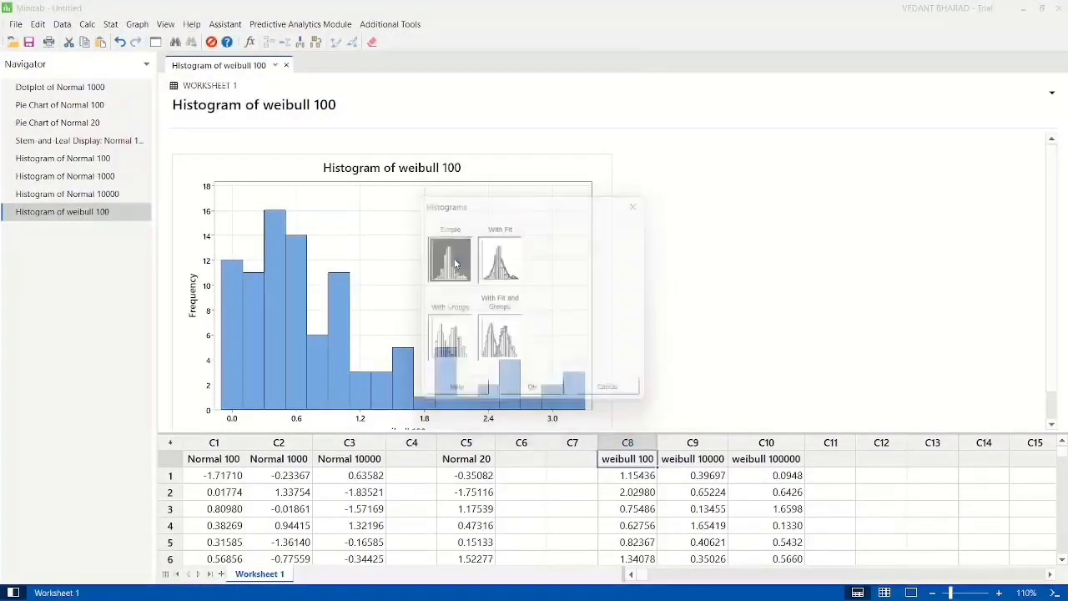
double_click(429, 269)
click(572, 402)
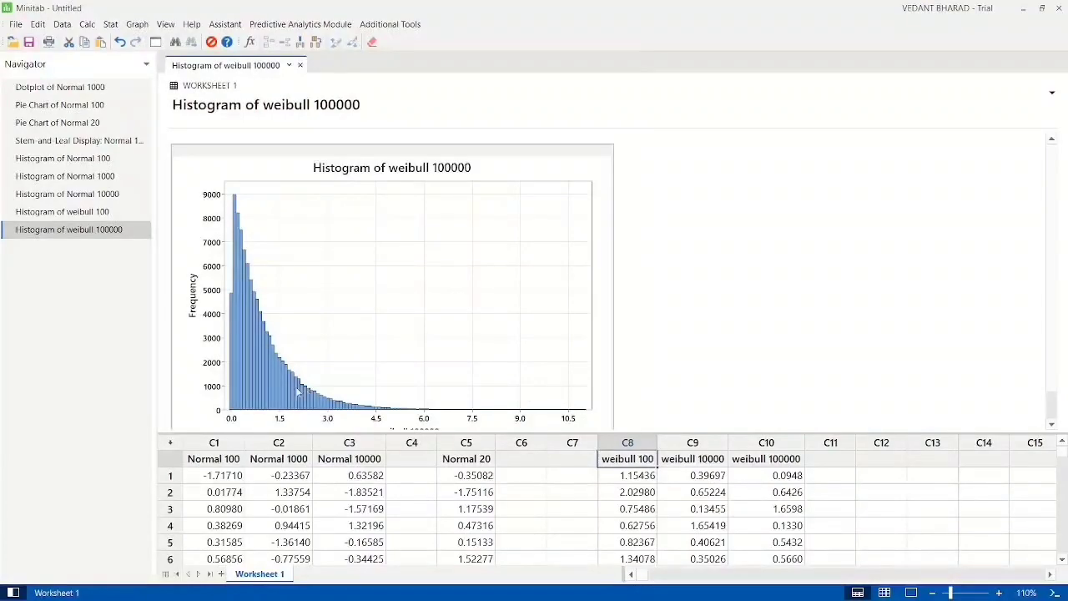
scroll(448, 426, down, 1)
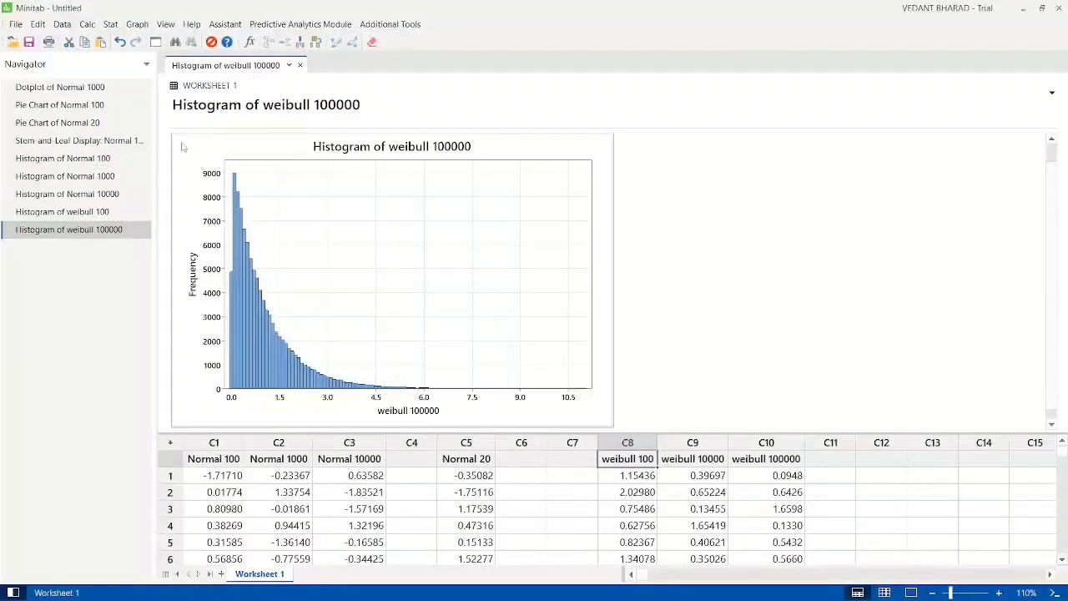
Step: Run an Anderson-Darling normality test on the Normal 10000 column without percentile lines
click(110, 25)
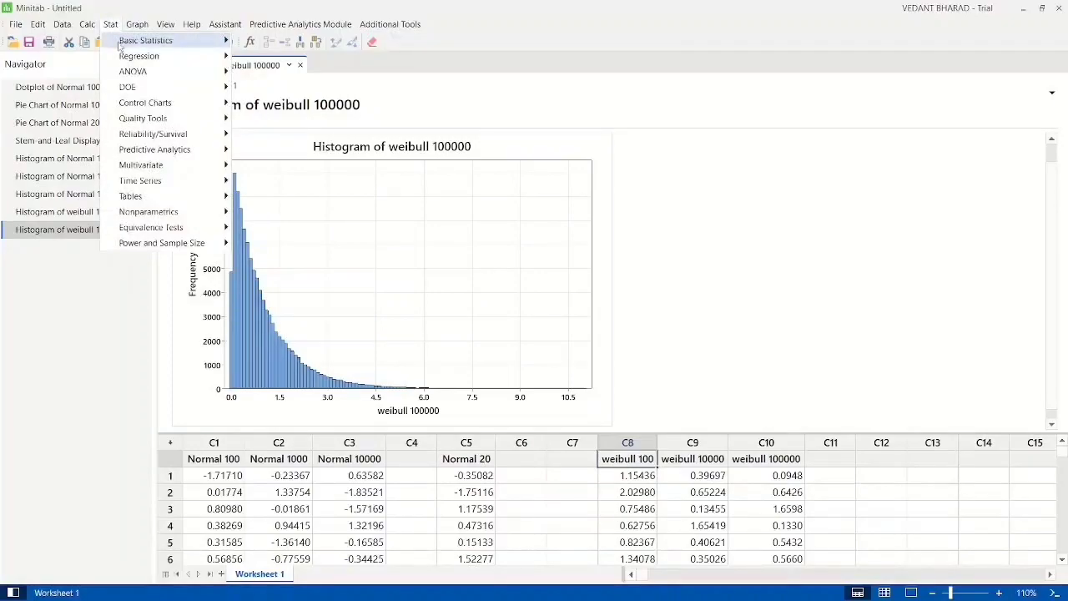
mouse_move(131, 47)
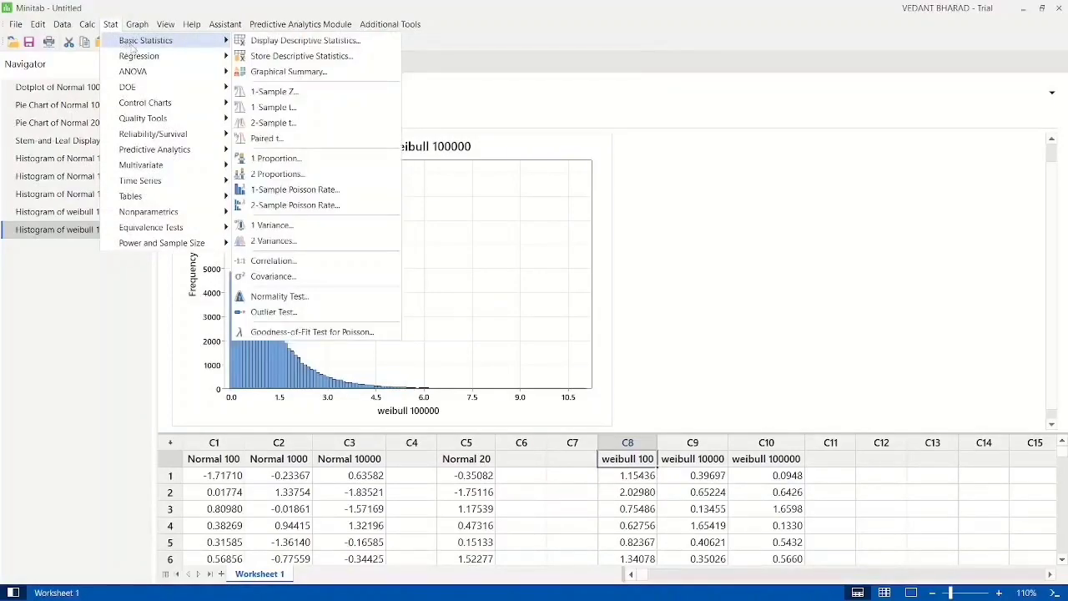
click(280, 296)
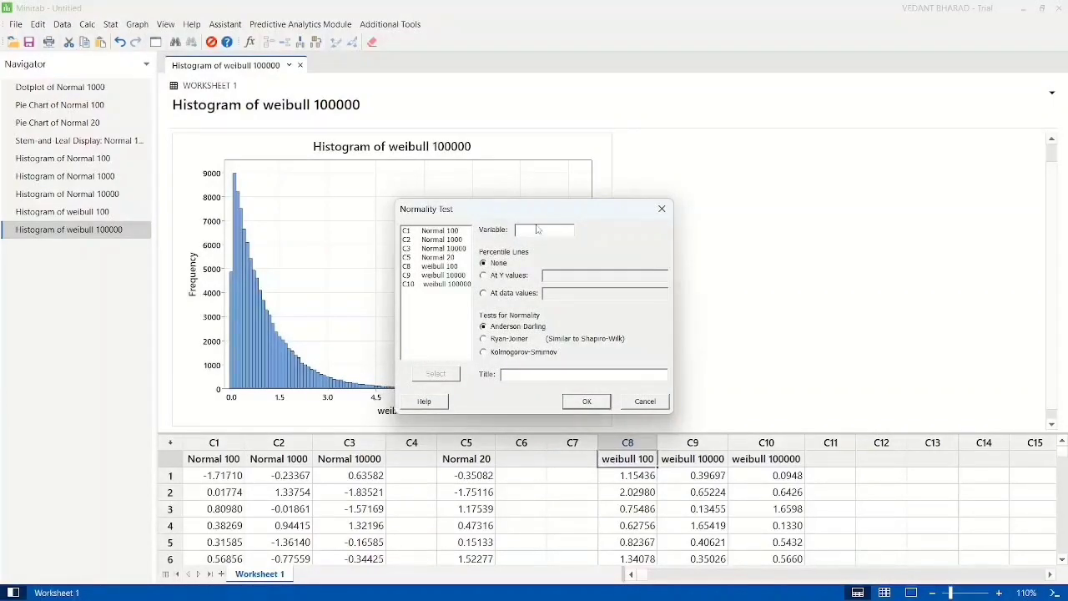
double_click(423, 250)
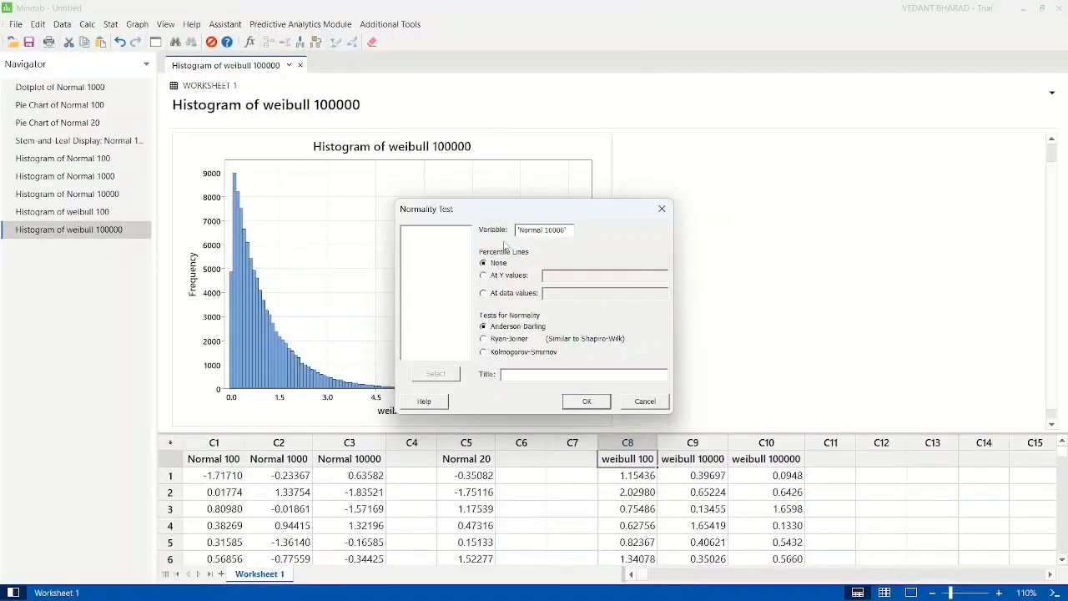
click(586, 401)
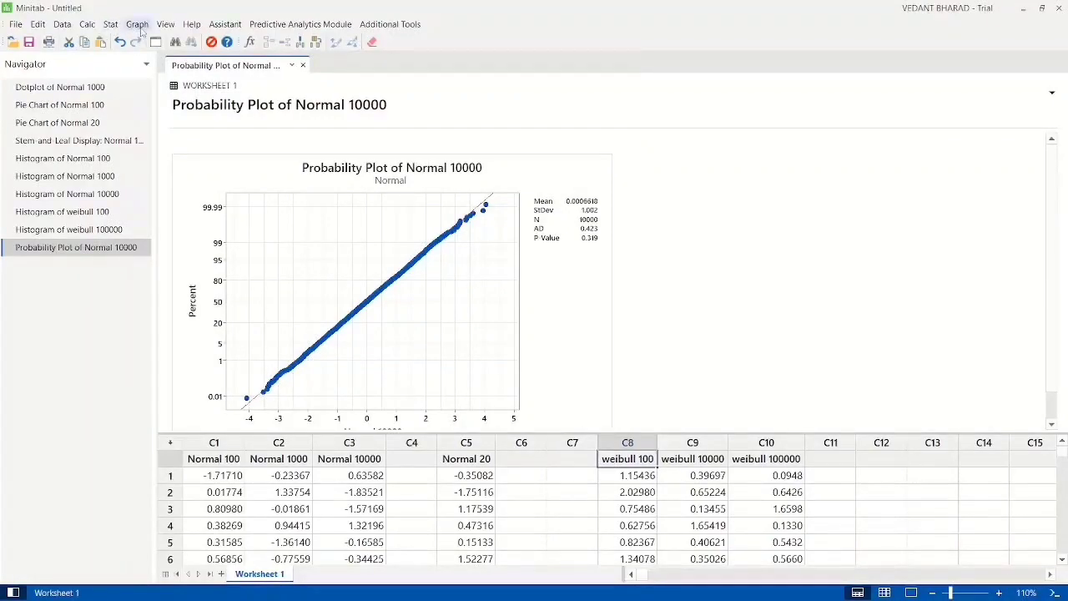
Step: Run an Anderson-Darling normality test on the weibull 100000 column without percentile lines
click(110, 24)
mouse_move(142, 40)
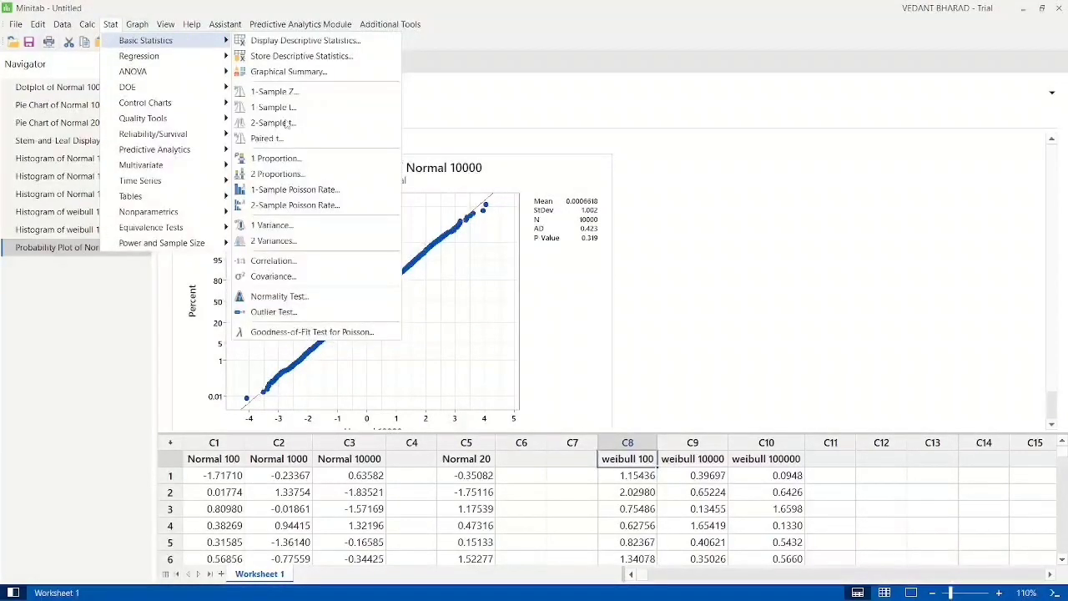
click(279, 296)
double_click(449, 284)
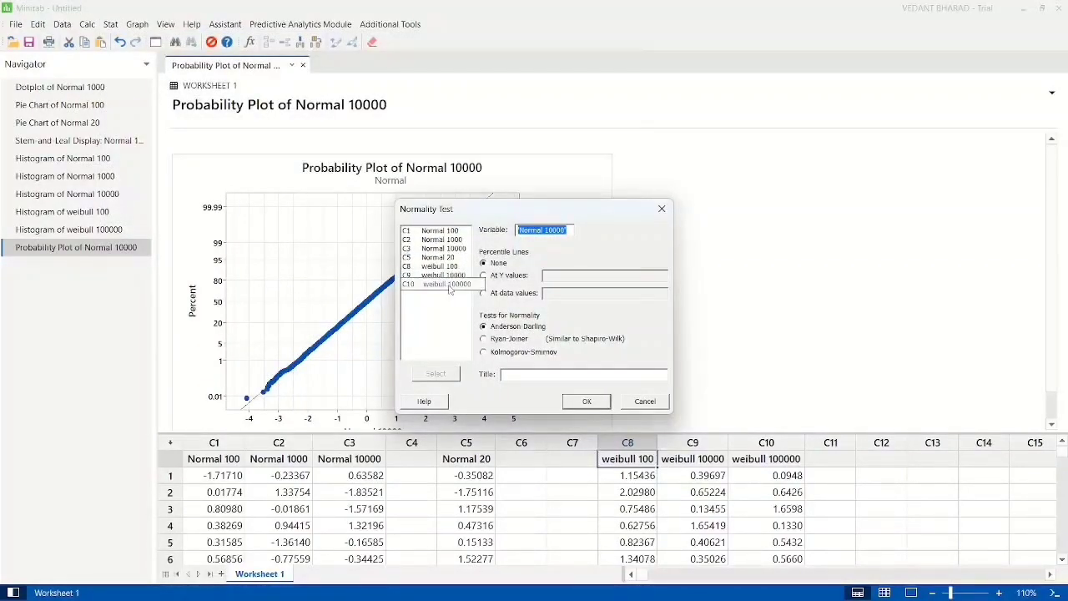
click(588, 403)
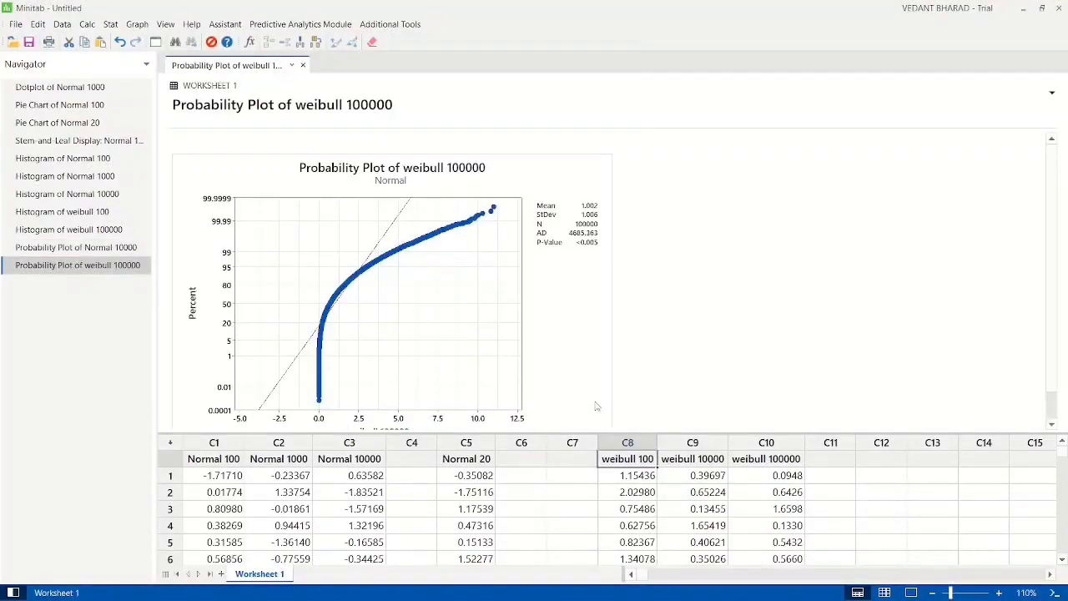
Step: Compare the probability plots of Normal 10000 and weibull 100000, examining the fit to the line and the P-Values
click(116, 247)
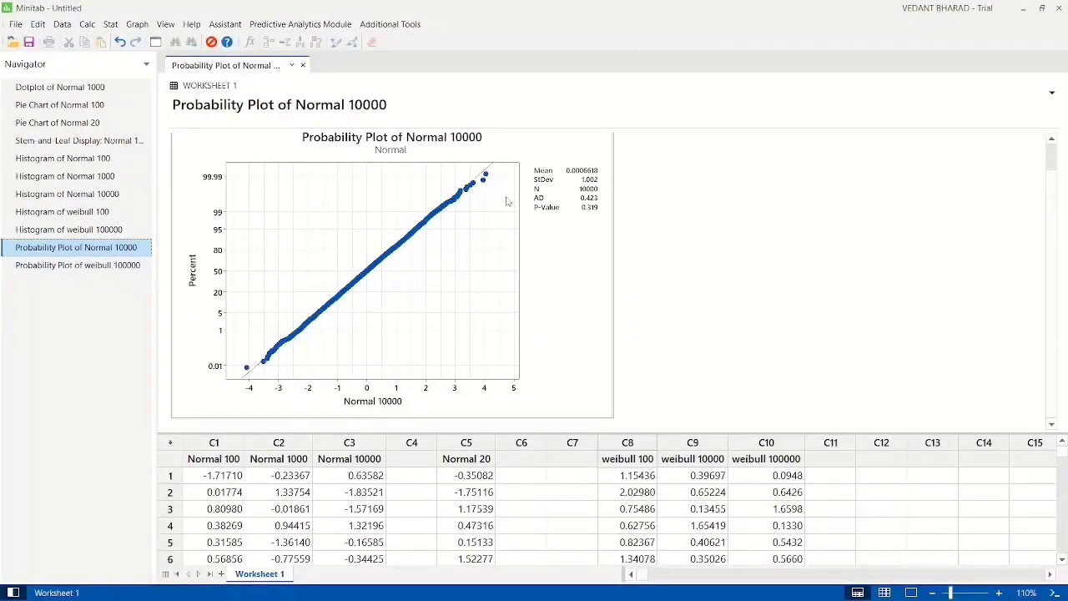
click(124, 267)
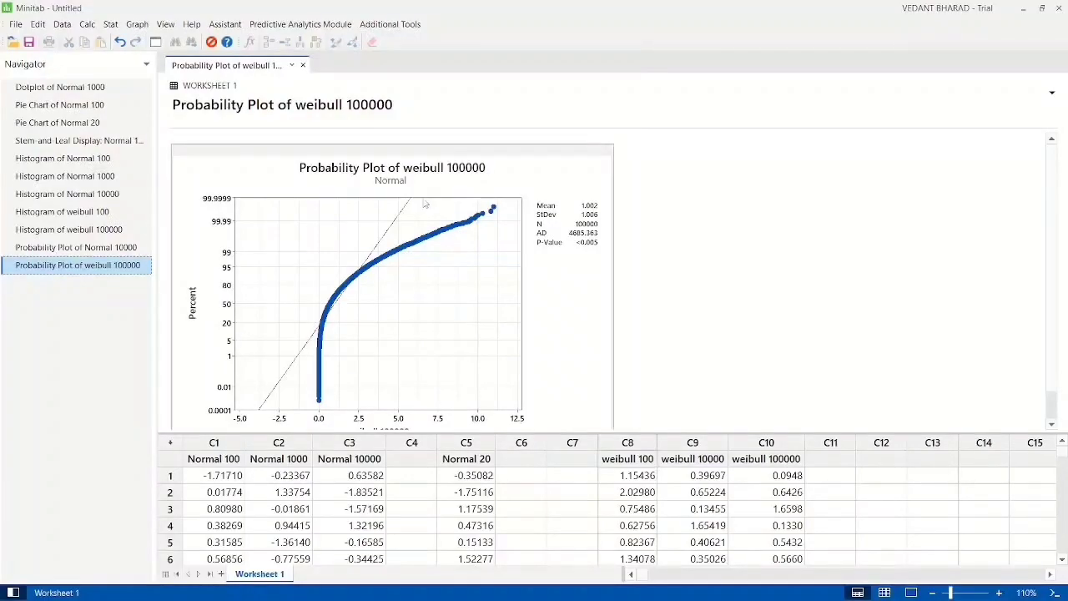
click(134, 248)
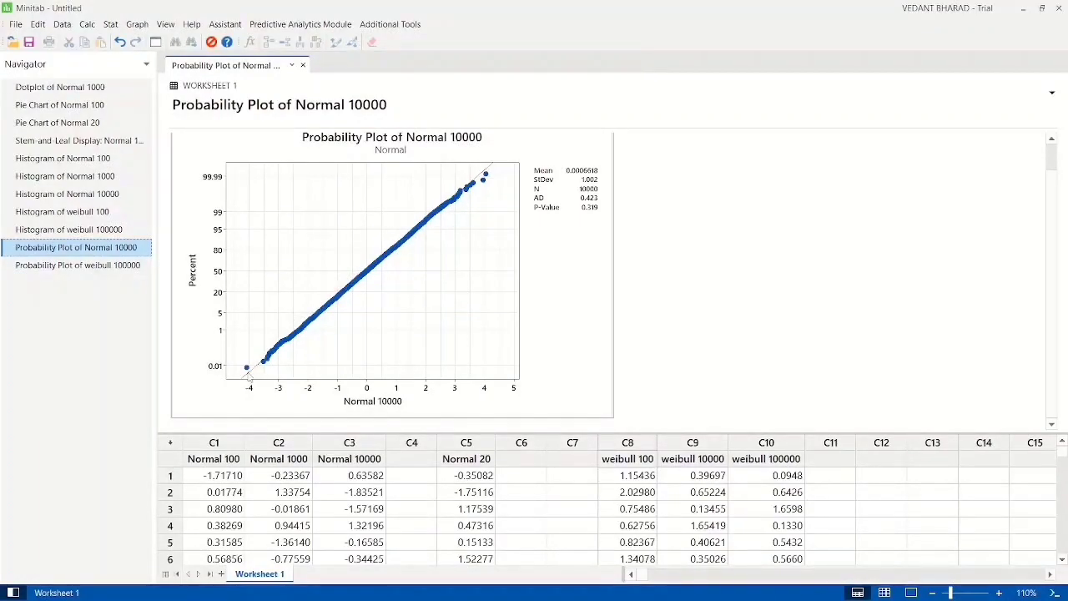
click(108, 265)
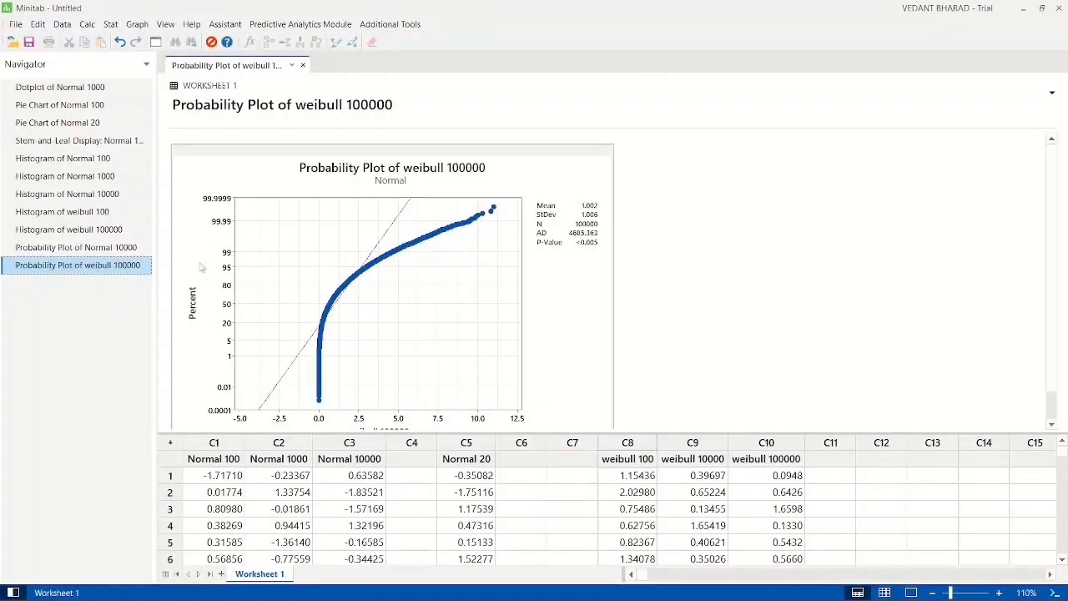
click(126, 247)
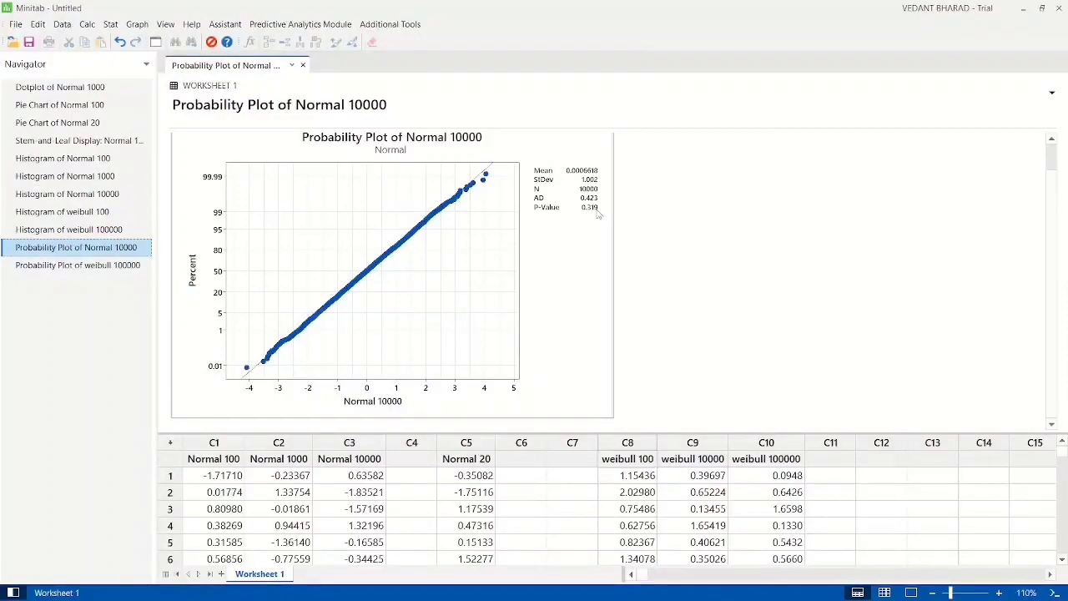
click(586, 216)
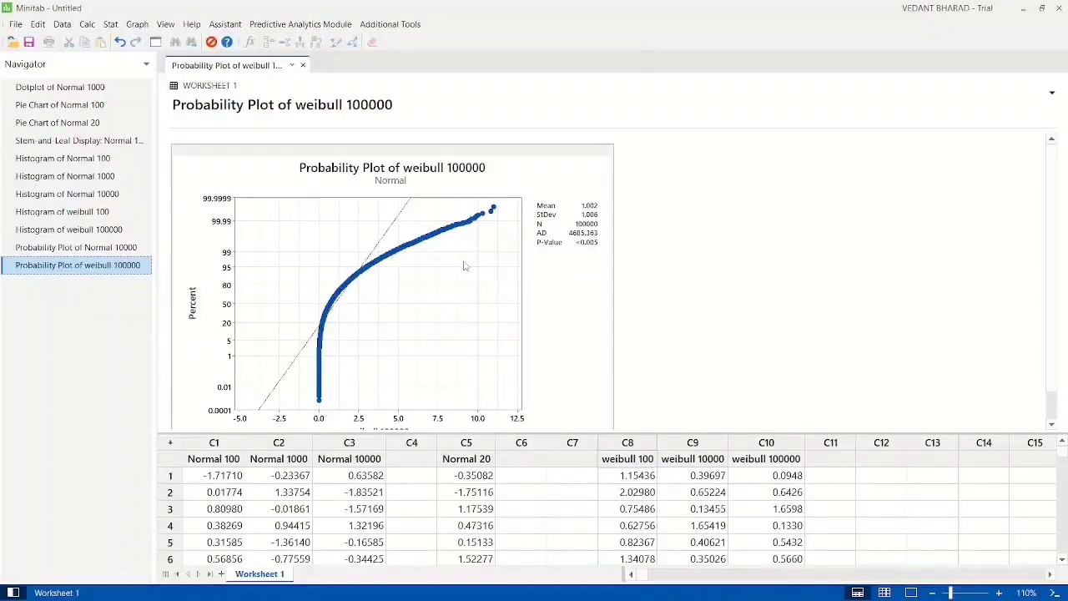
click(125, 248)
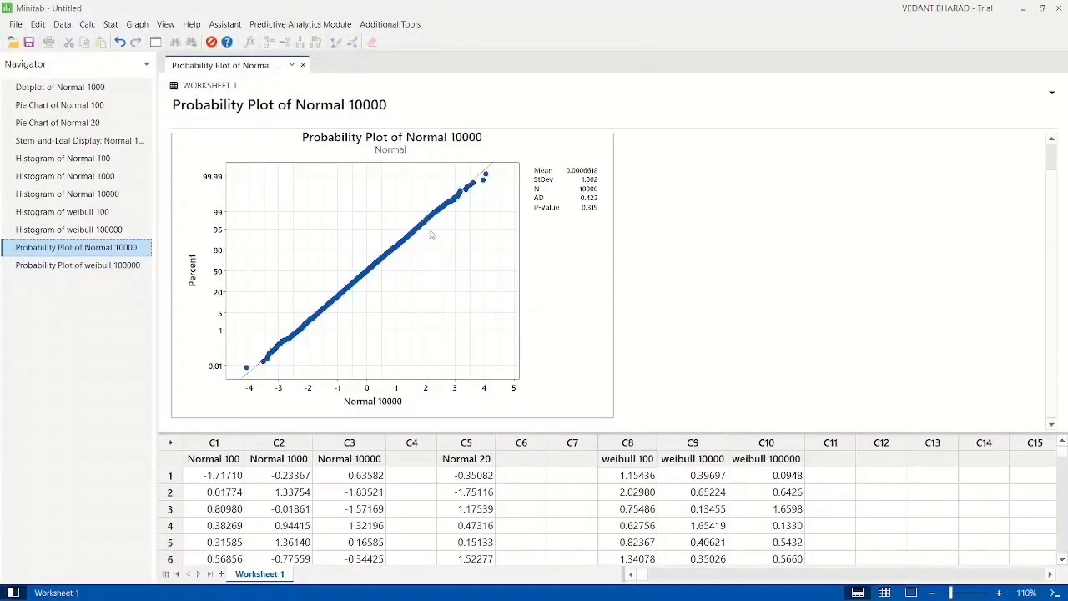
click(147, 265)
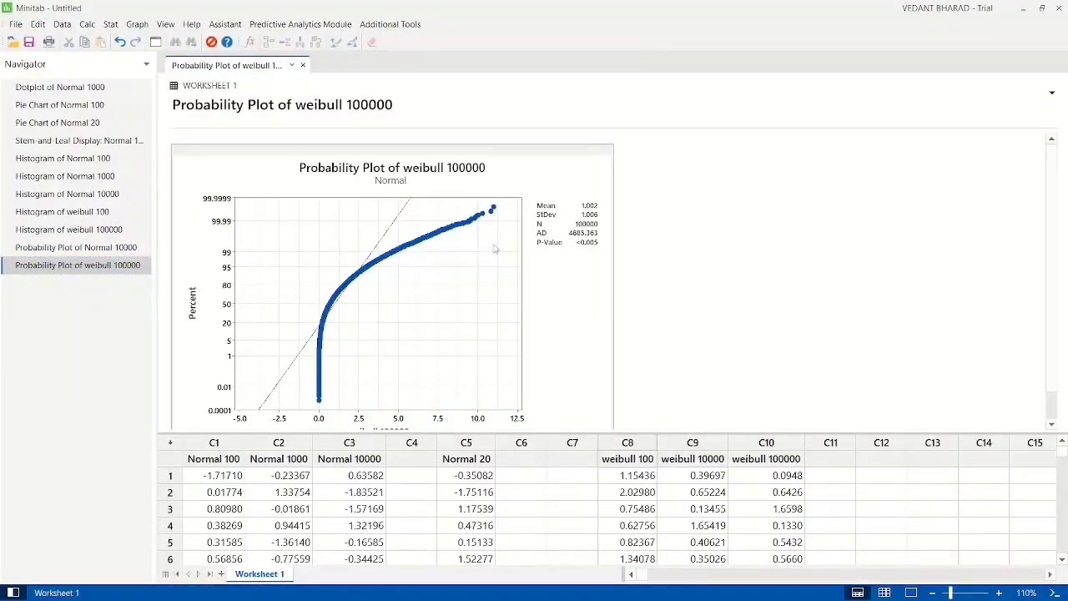
Step: Create a simple one-Y boxplot of the Normal 10000 column
click(136, 24)
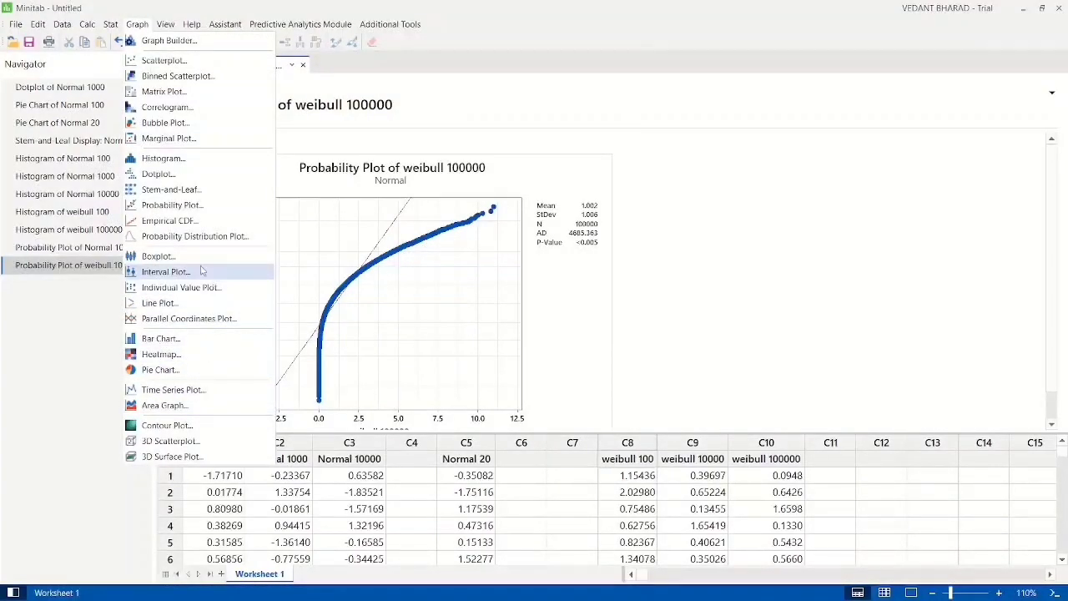
click(156, 255)
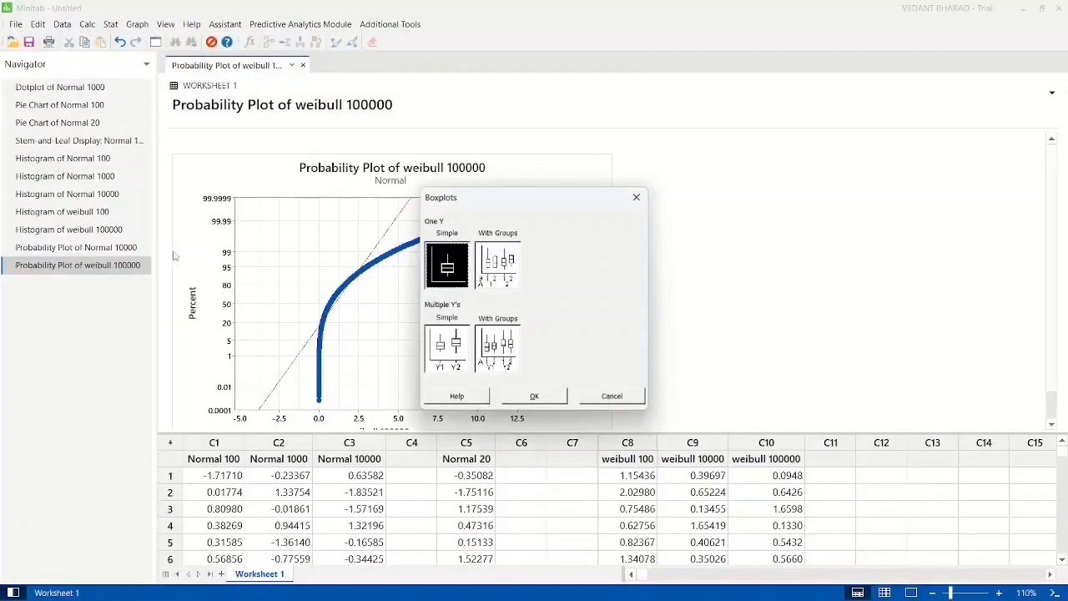
double_click(457, 276)
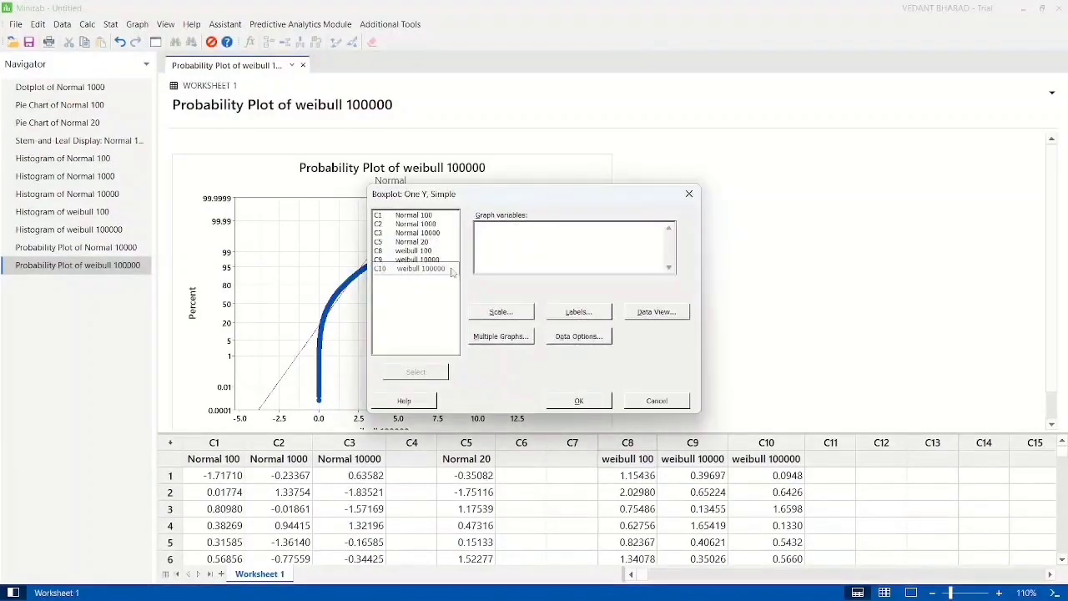
click(429, 235)
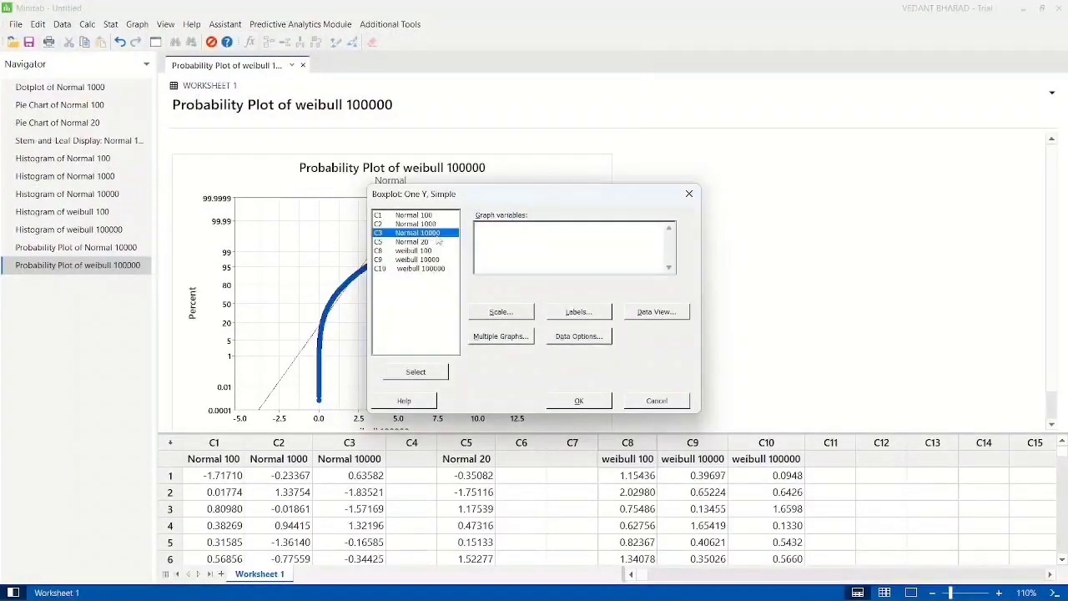
double_click(452, 235)
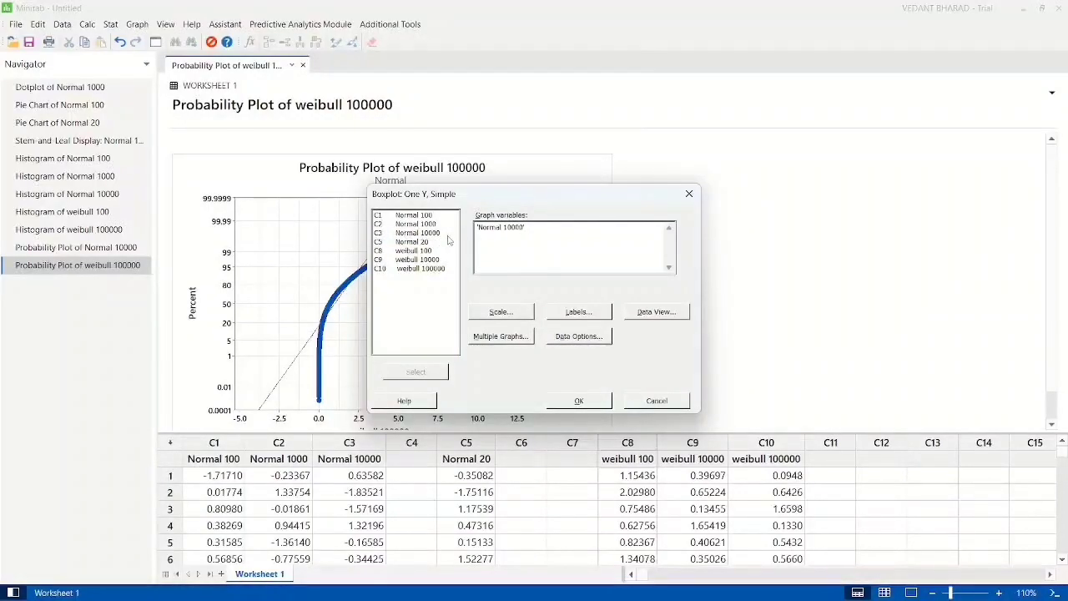
click(581, 400)
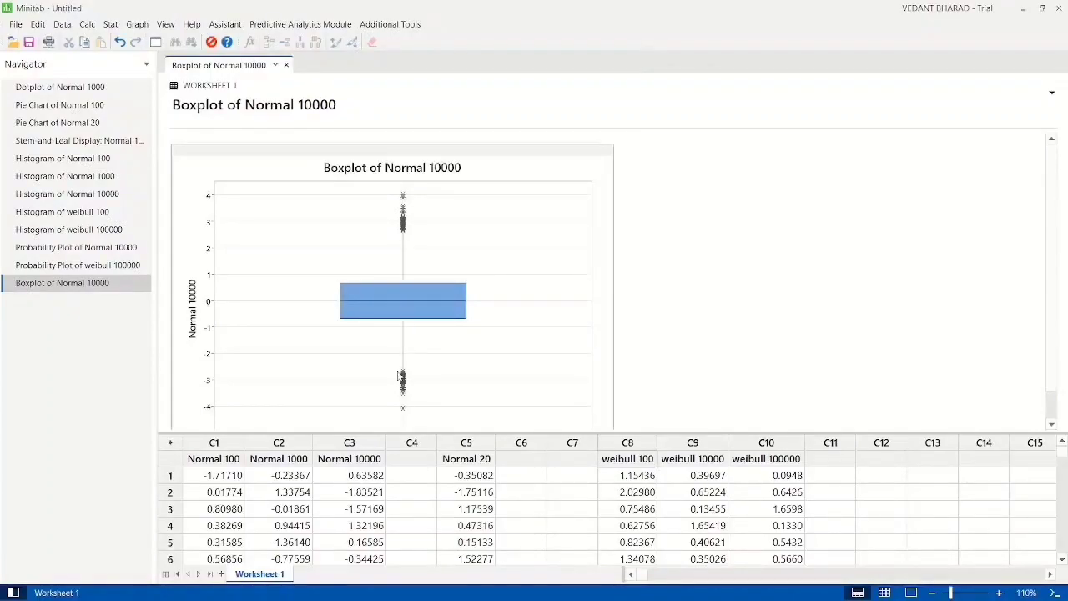
Step: Create a simple one-Y boxplot of the weibull 100000 column and compare it with that column's histogram
click(137, 25)
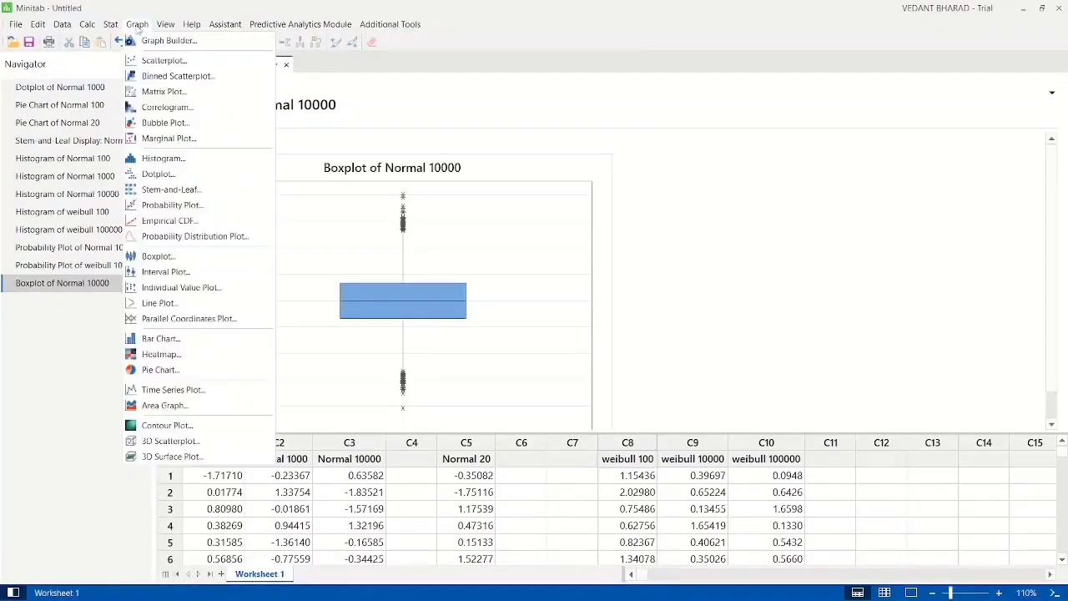
click(152, 257)
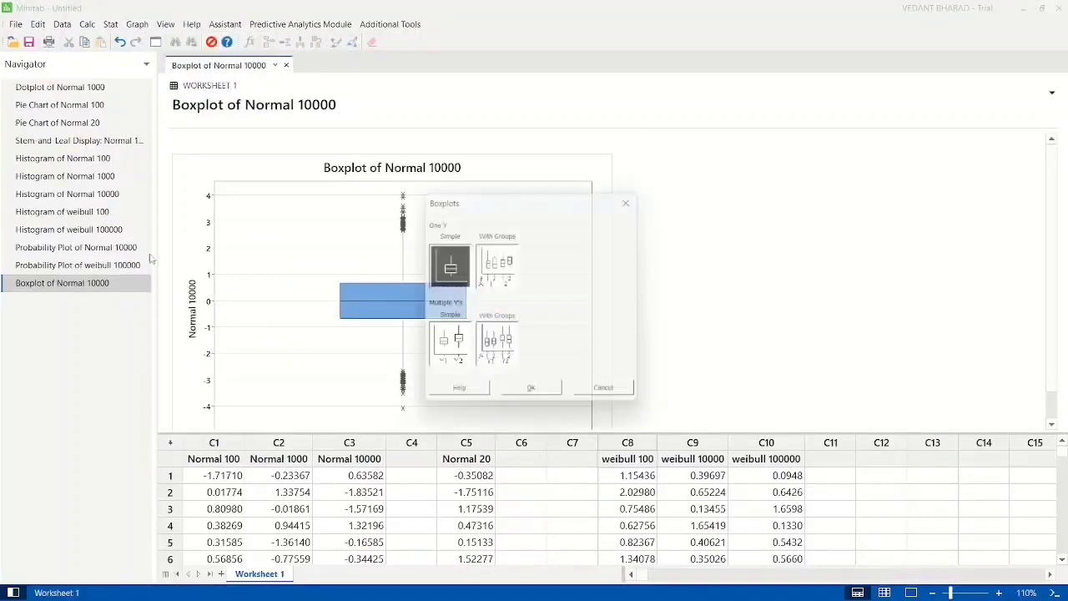
double_click(444, 279)
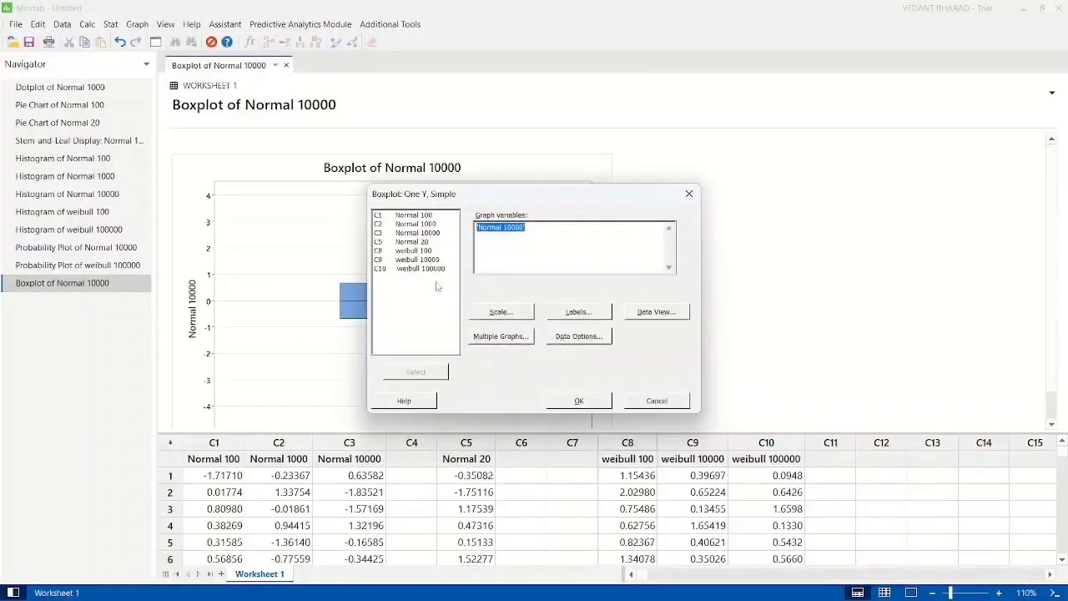
click(415, 272)
double_click(414, 271)
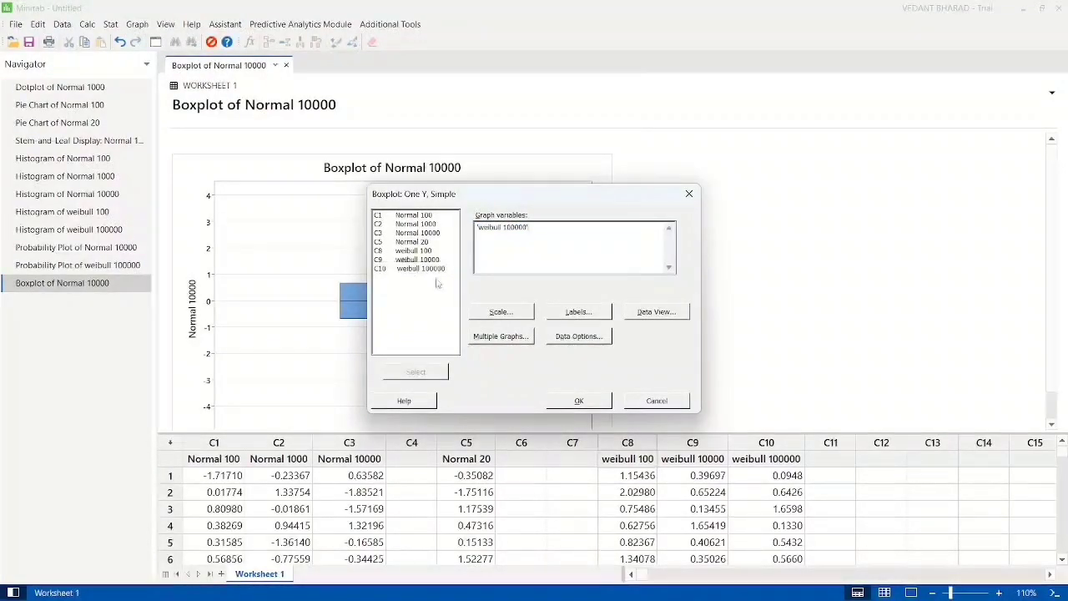
click(578, 400)
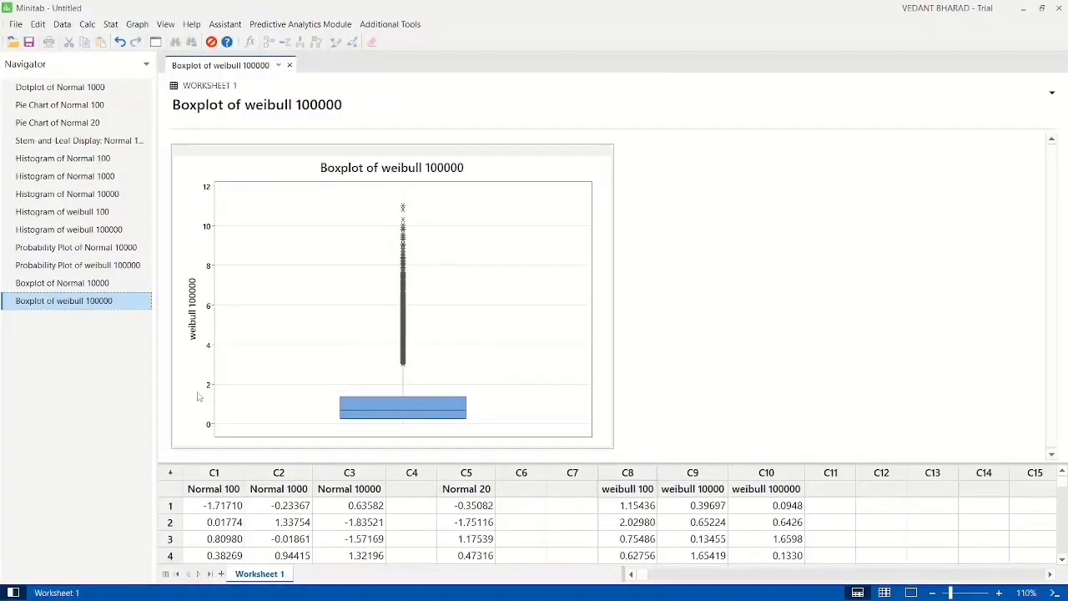
click(58, 230)
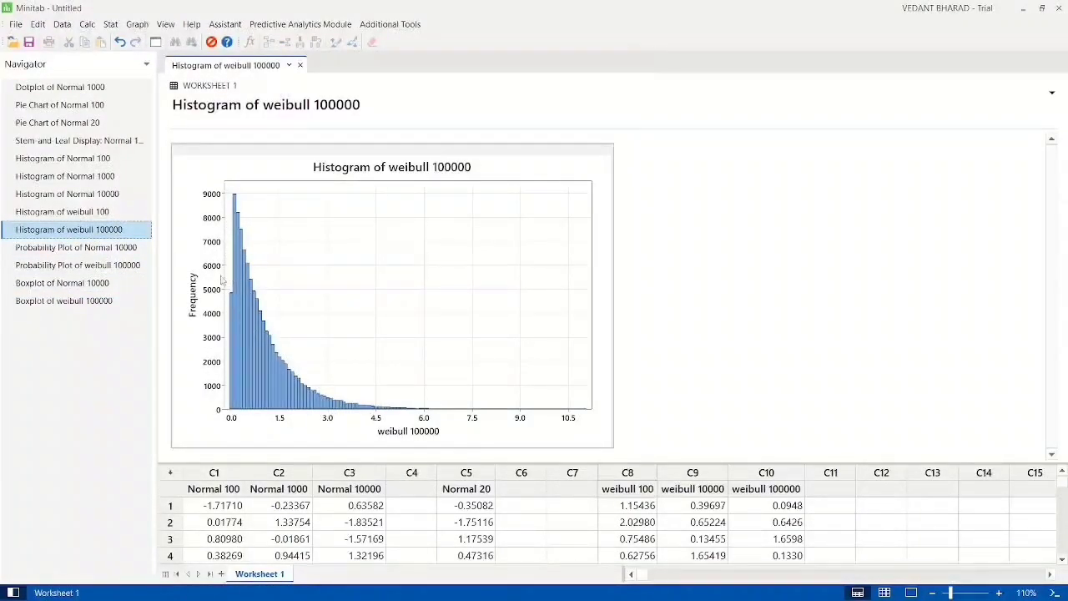
click(117, 302)
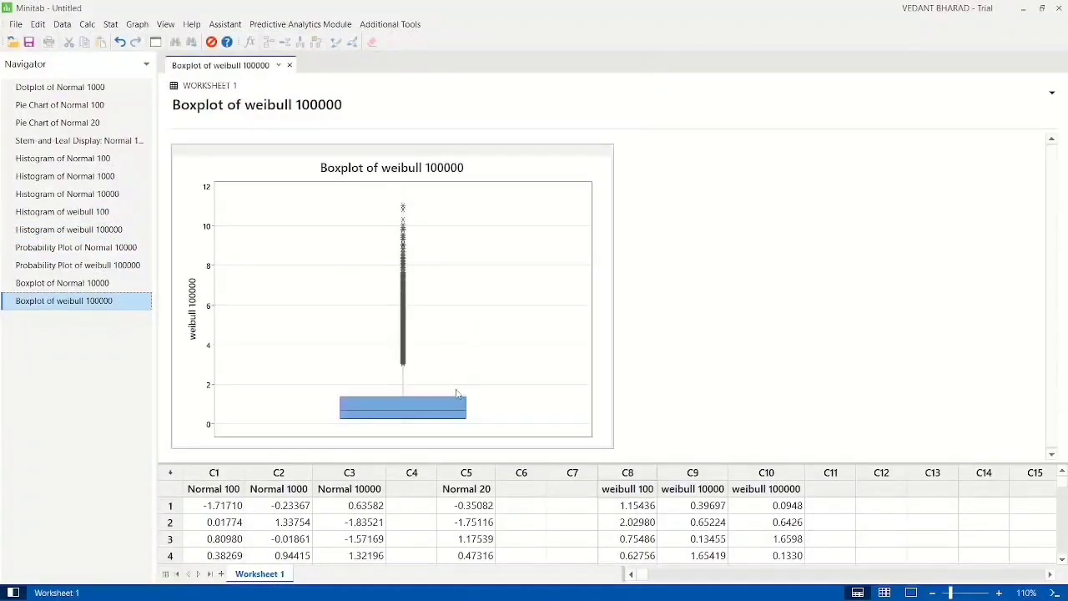
Step: Name the empty worksheet column C12 "ans"
click(624, 506)
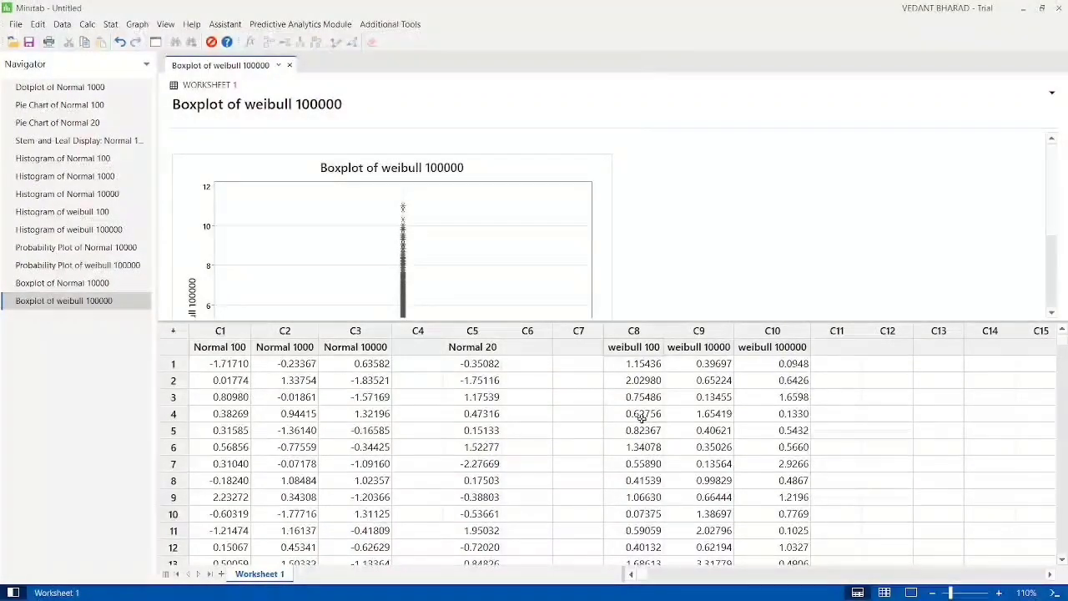
click(887, 345)
text(ans)
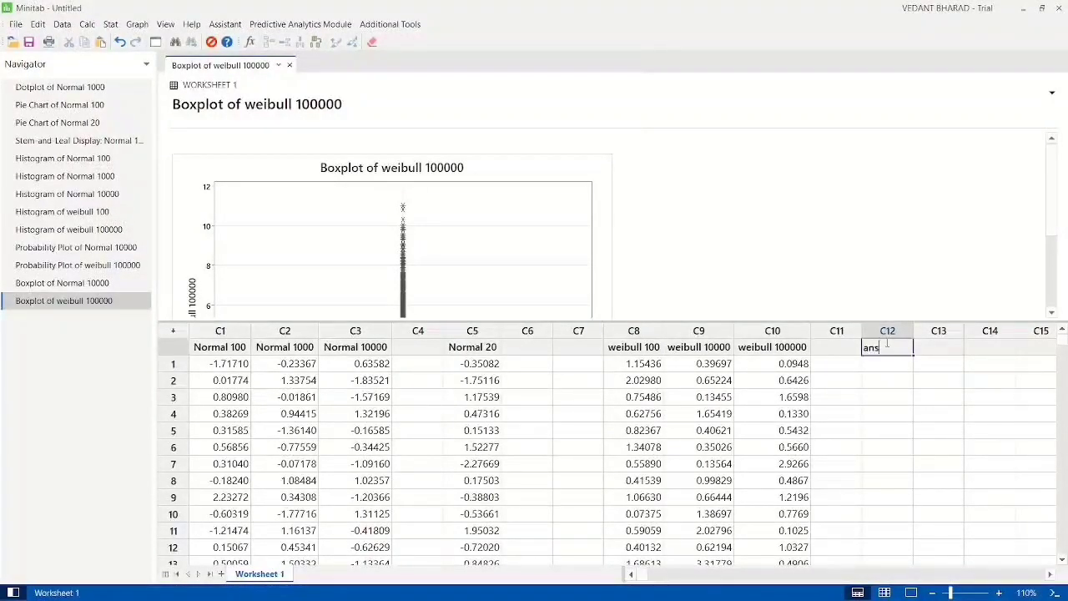
key(Return)
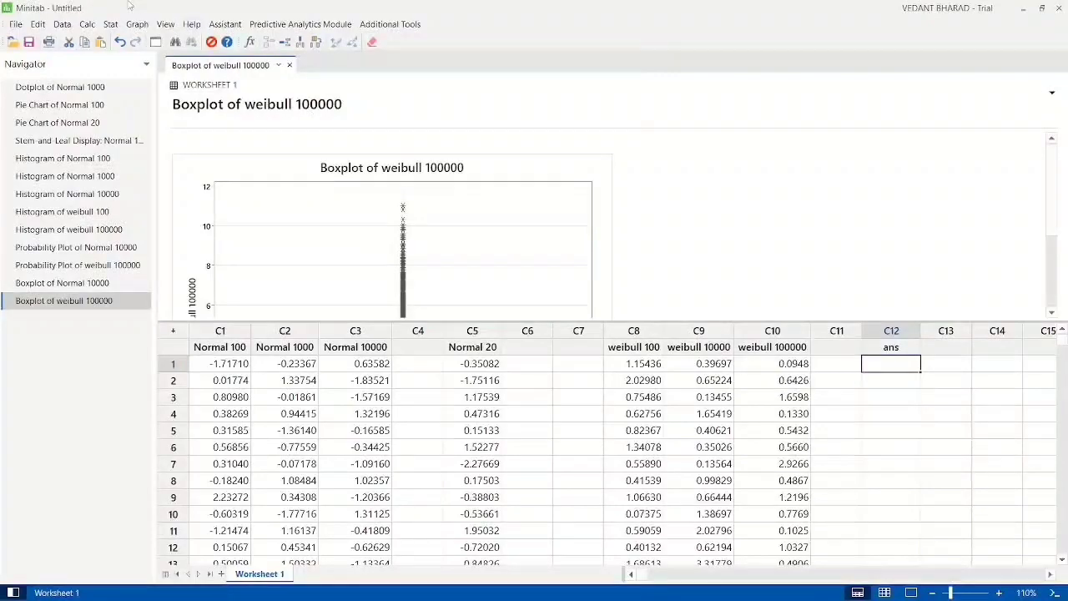
Step: Calculate the mean of the Normal 10000 column with the Calculator and store the result in ans
click(87, 24)
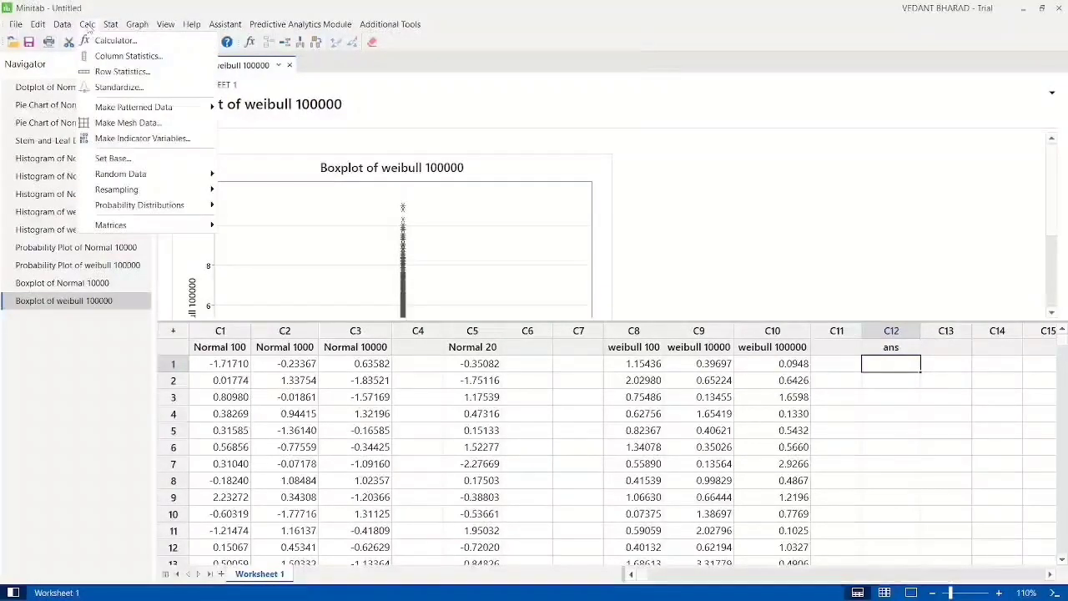
click(111, 44)
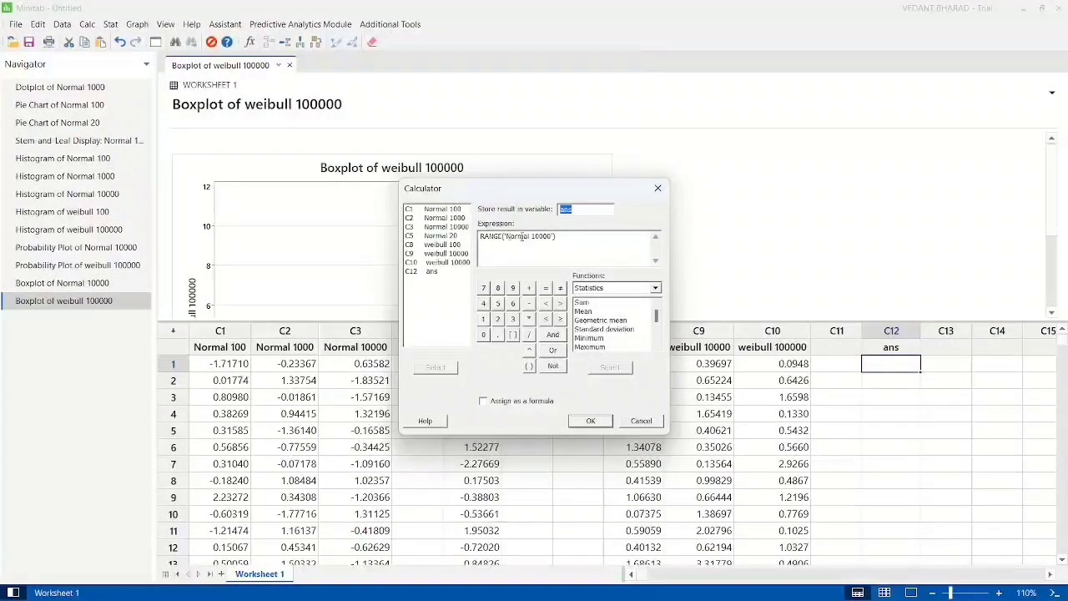
double_click(583, 311)
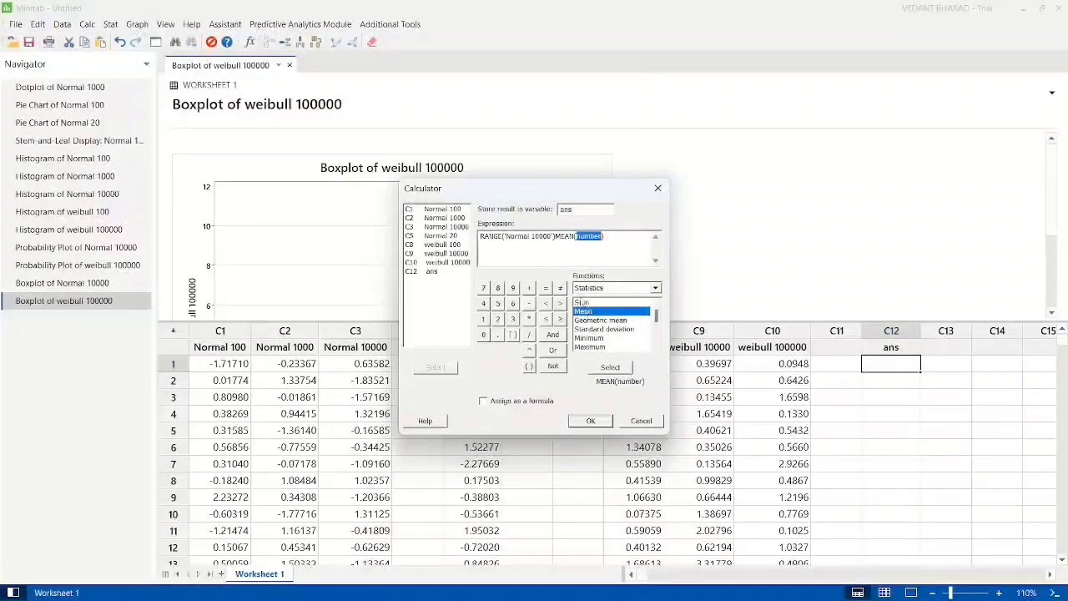
drag(480, 237, 556, 239)
key(BackSpace)
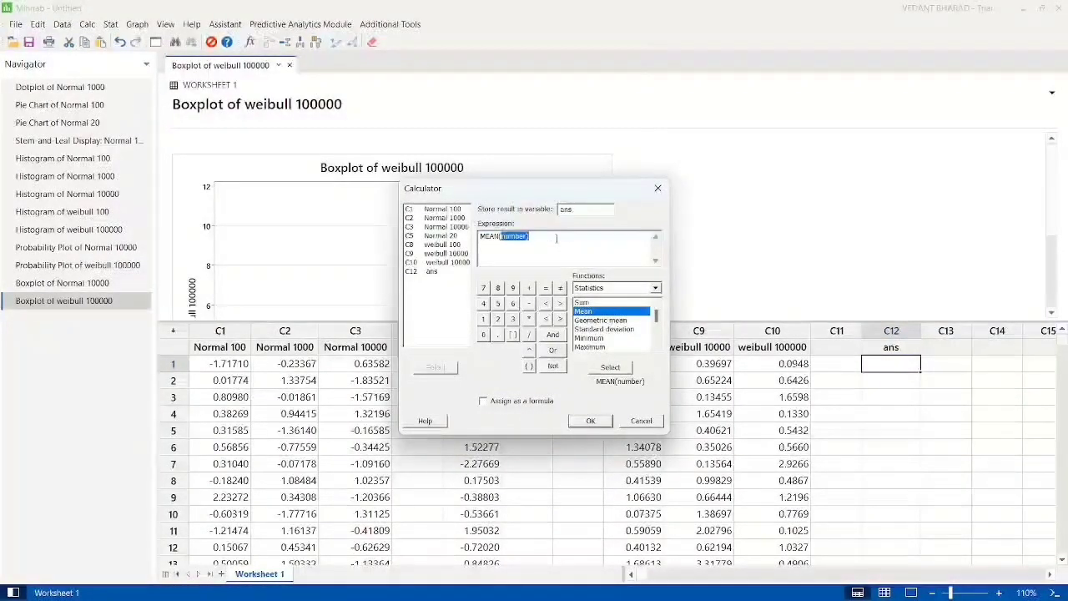
key(BackSpace)
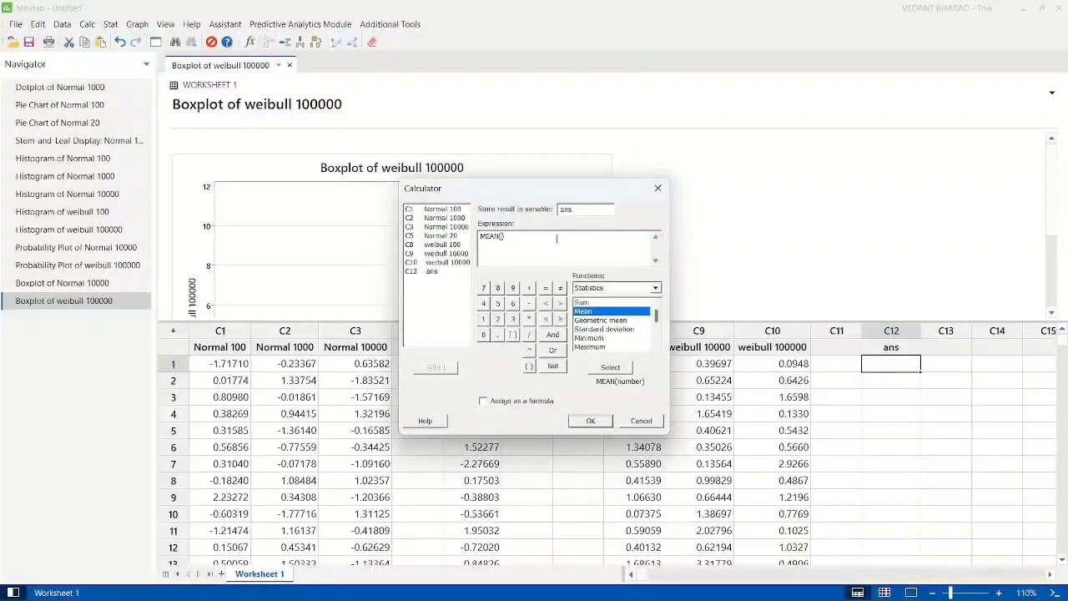
double_click(438, 227)
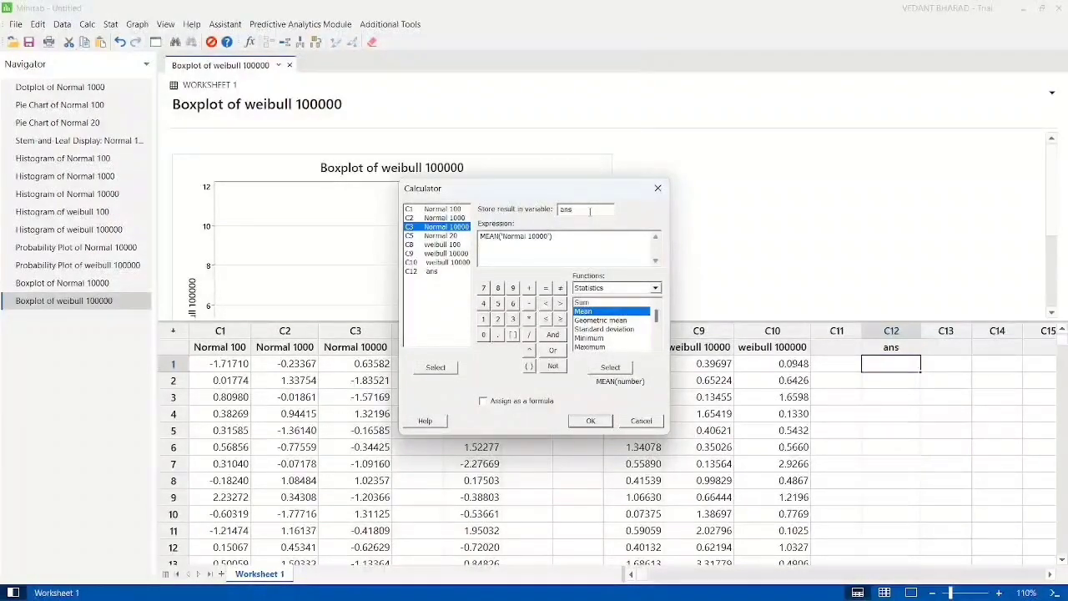
drag(581, 209, 552, 215)
click(595, 253)
click(588, 419)
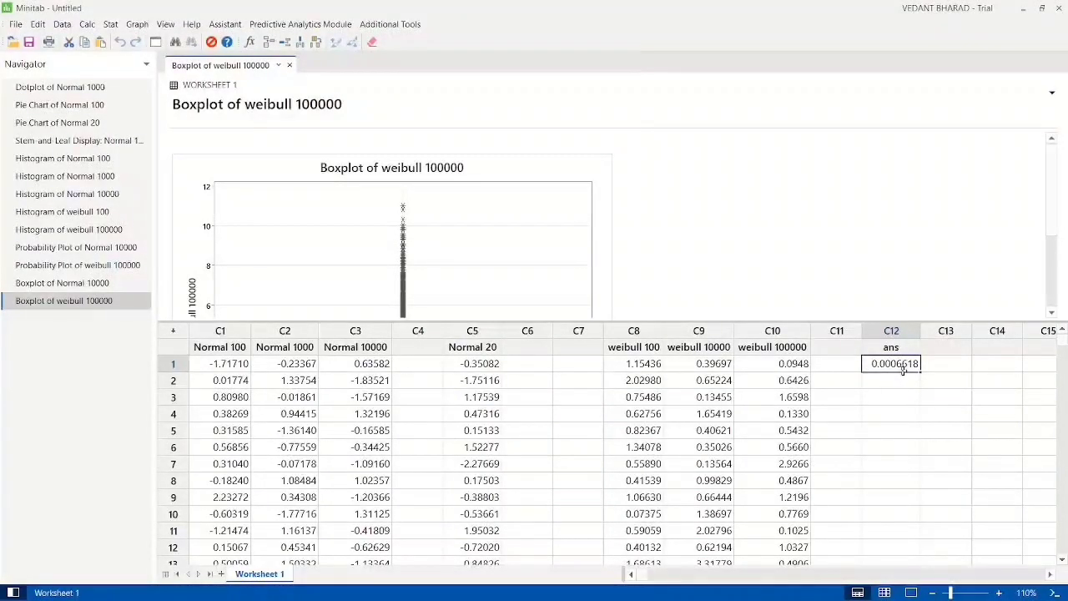
Step: Calculate the mean of the weibull 100000 column and store the result in ans
key(ctrl+e)
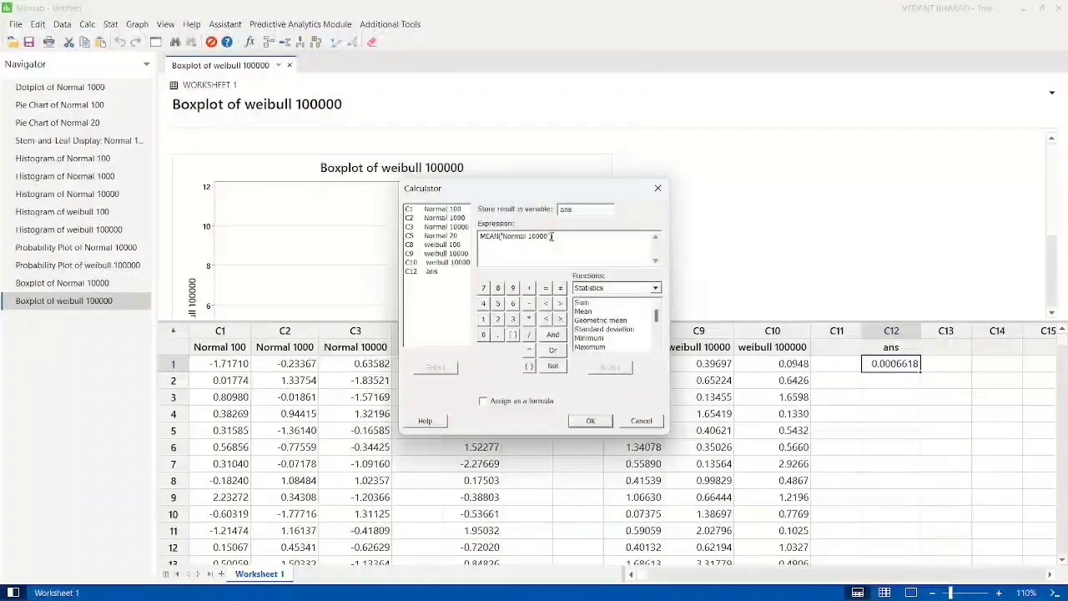
drag(551, 236, 501, 236)
key(BackSpace)
double_click(442, 262)
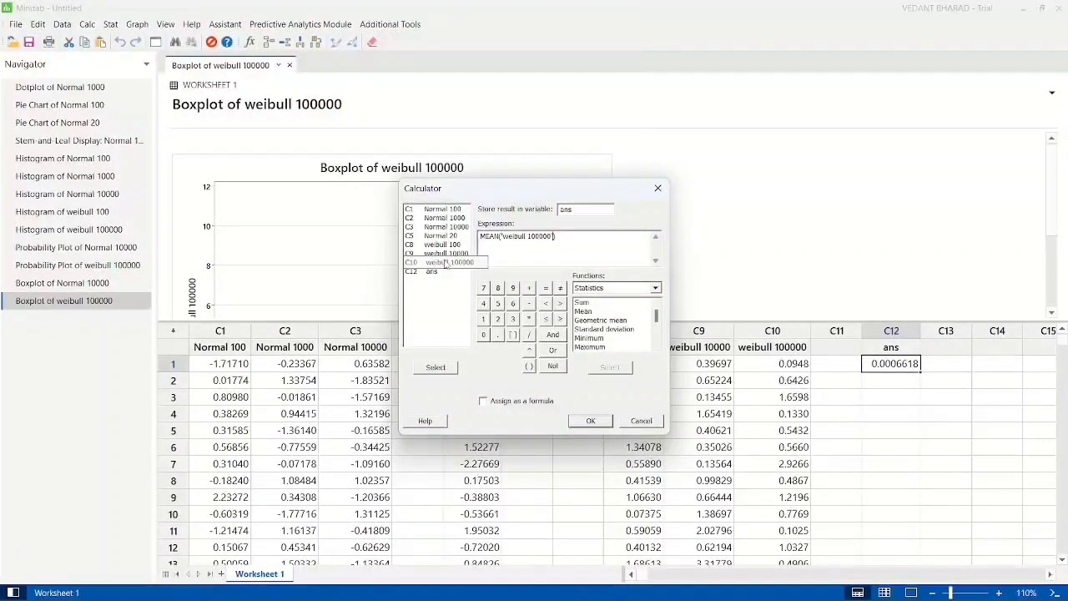
click(590, 420)
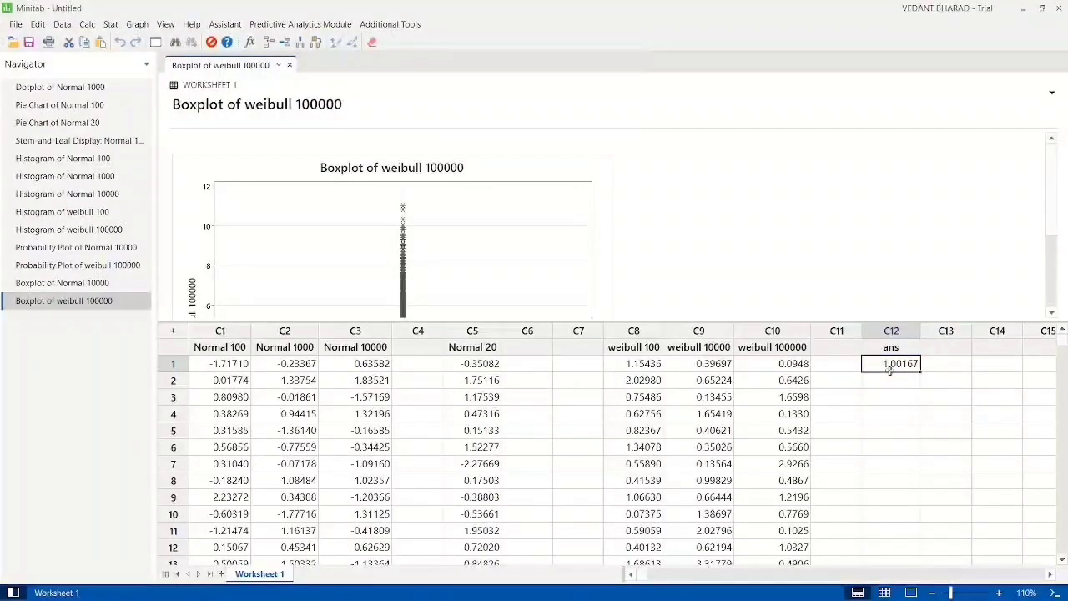
Step: Calculate the standard deviation of the Normal 10000 column with STDEV and store the result in ans
click(87, 24)
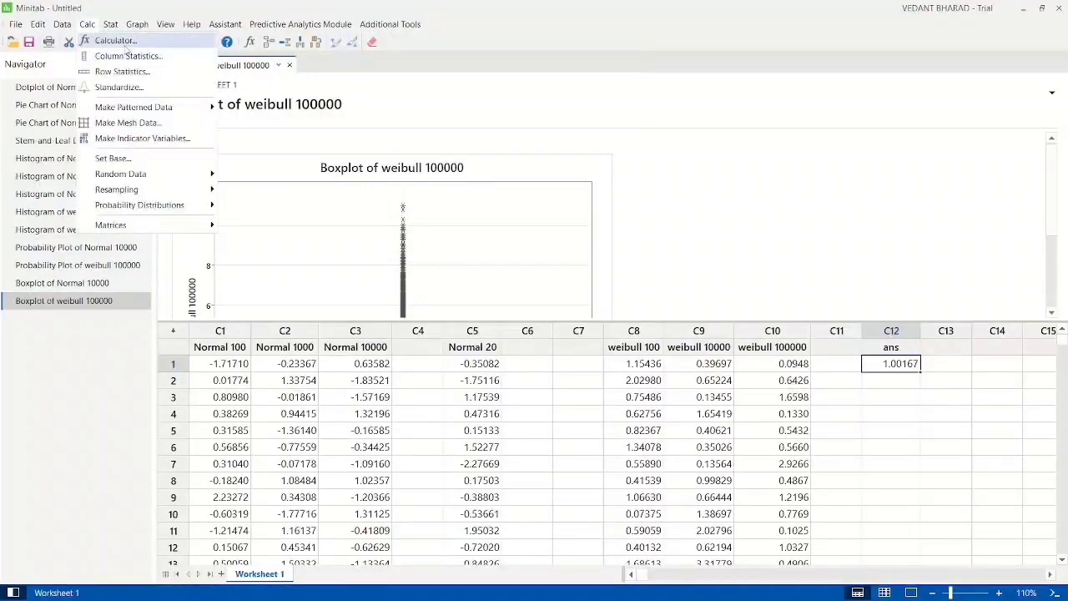
click(121, 41)
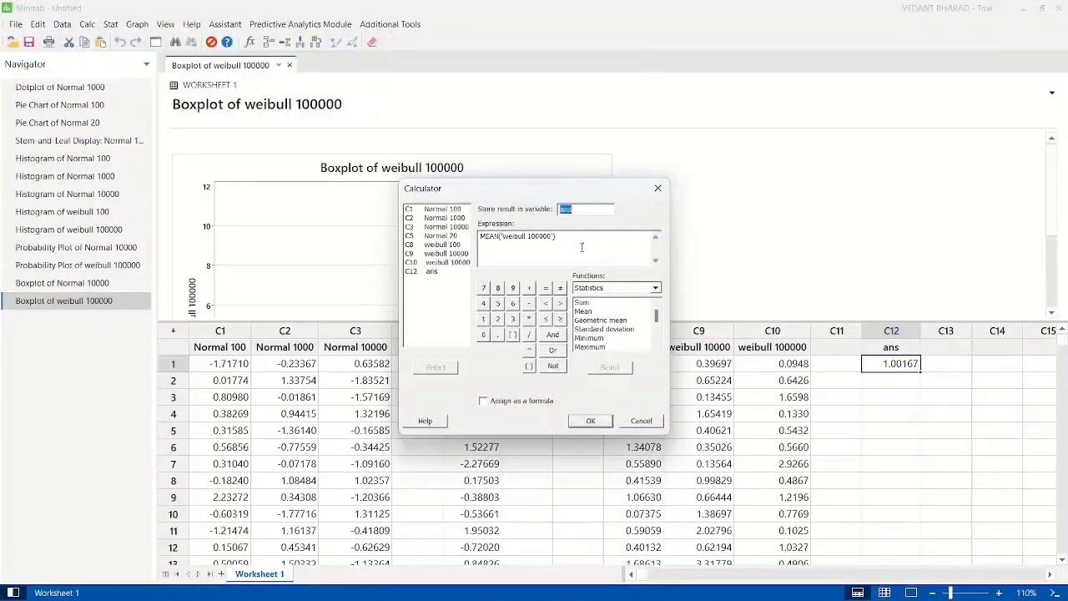
click(630, 330)
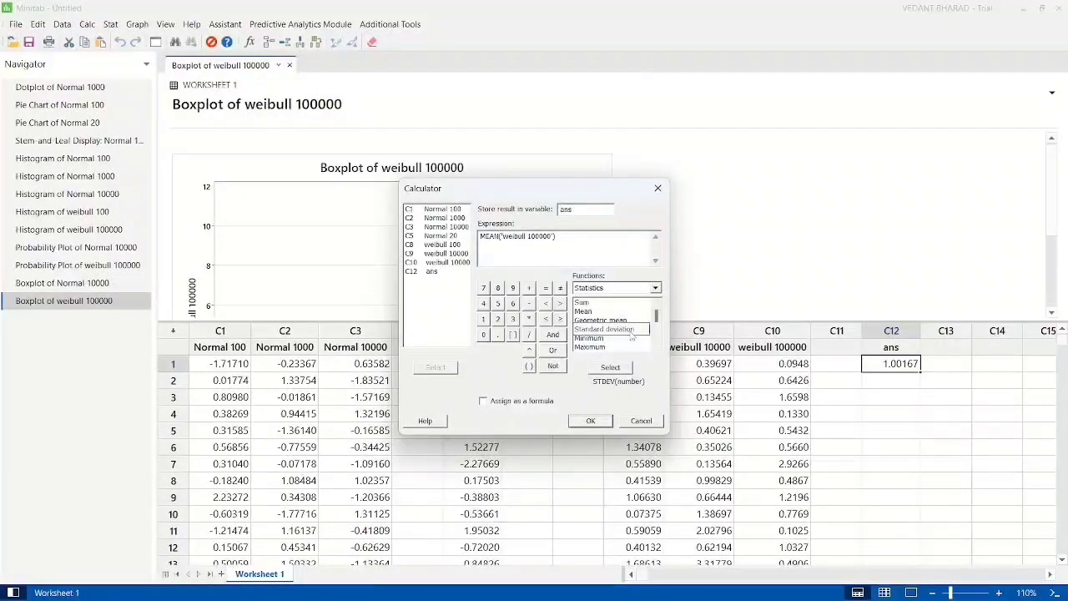
double_click(631, 330)
click(558, 237)
key(shift+Home)
key(BackSpace)
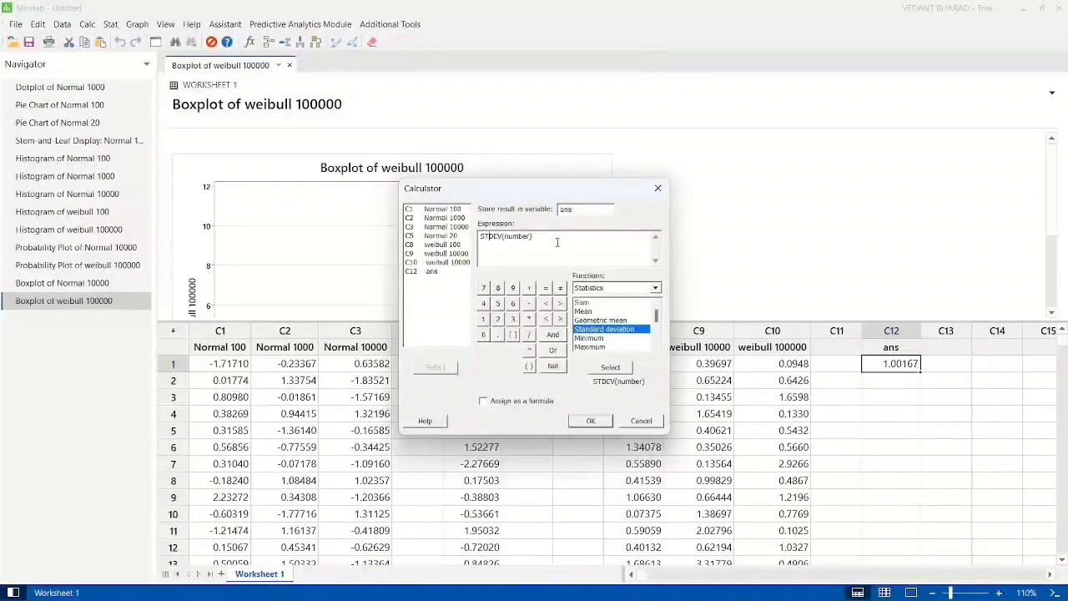
key(ctrl+shift+Right)
key(BackSpace)
double_click(442, 226)
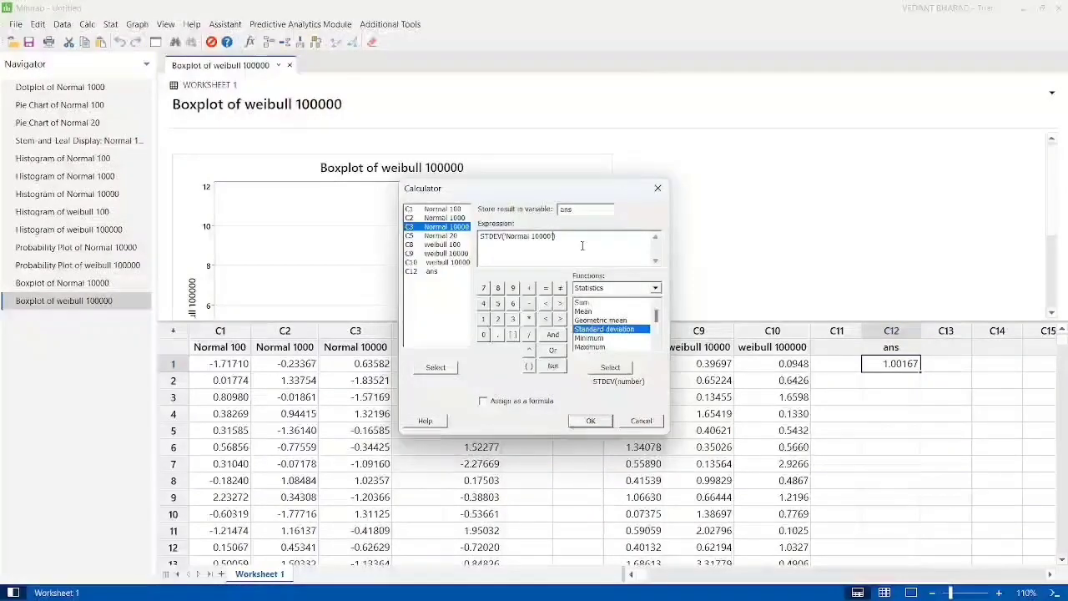
click(590, 423)
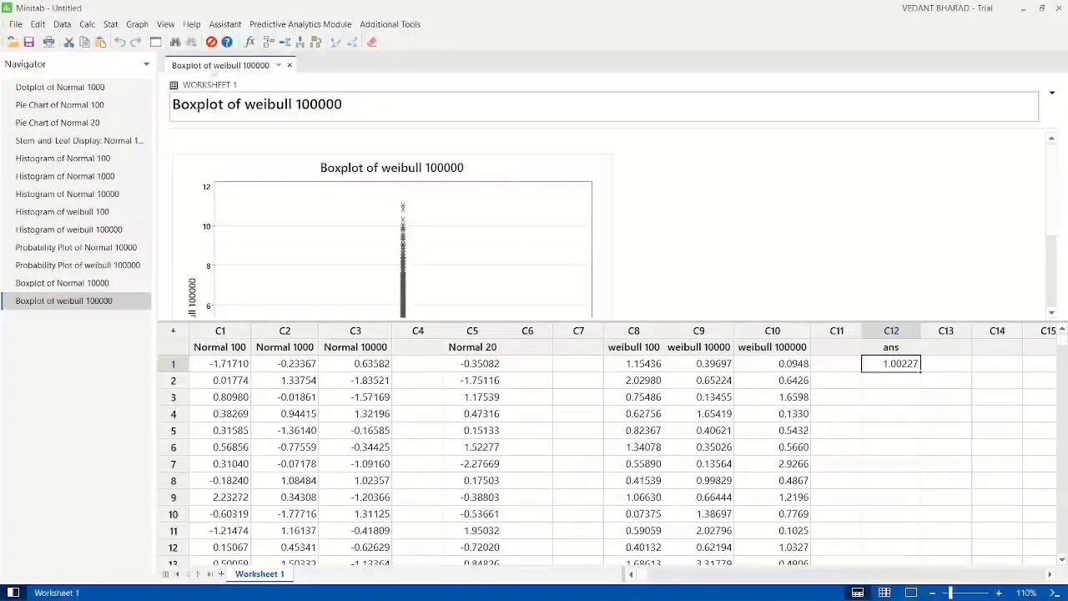
Step: Calculate the median of the Normal 20 column with MEDIAN and store the result in ans
click(87, 25)
click(110, 41)
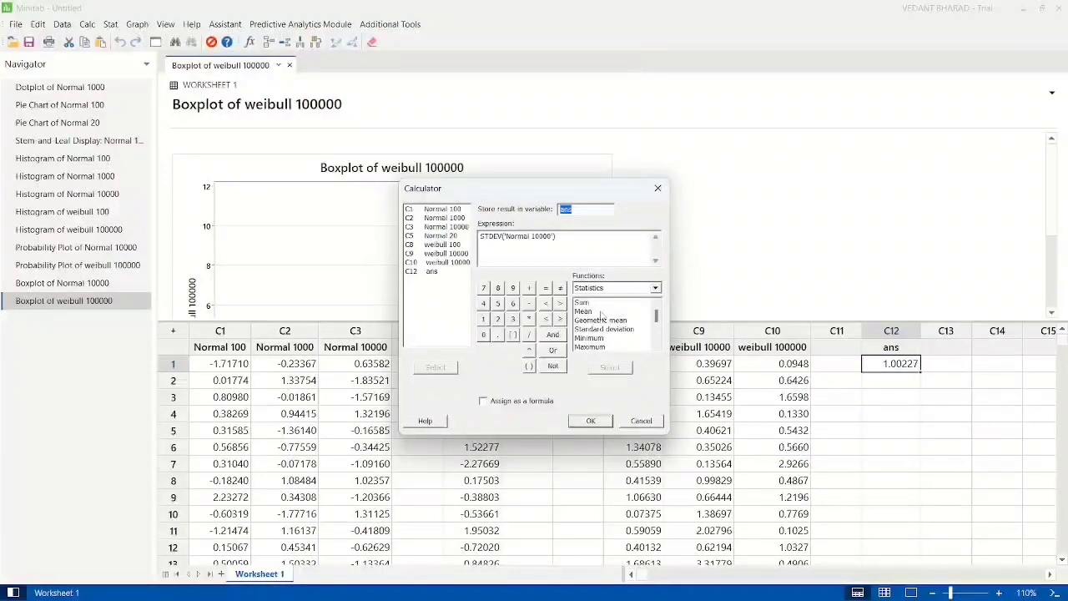
scroll(600, 315, down, 3)
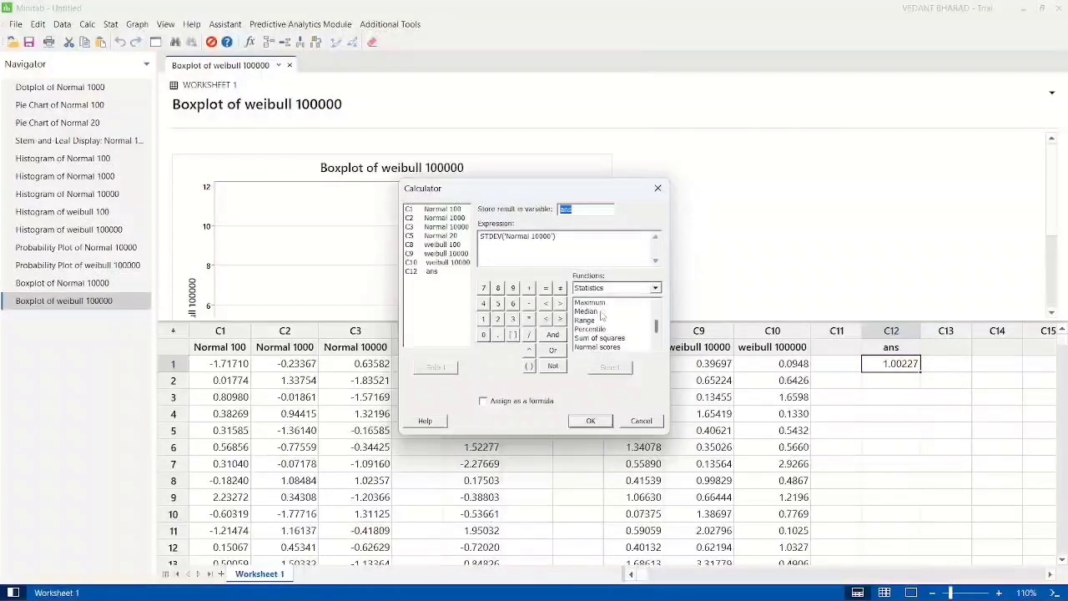
click(589, 313)
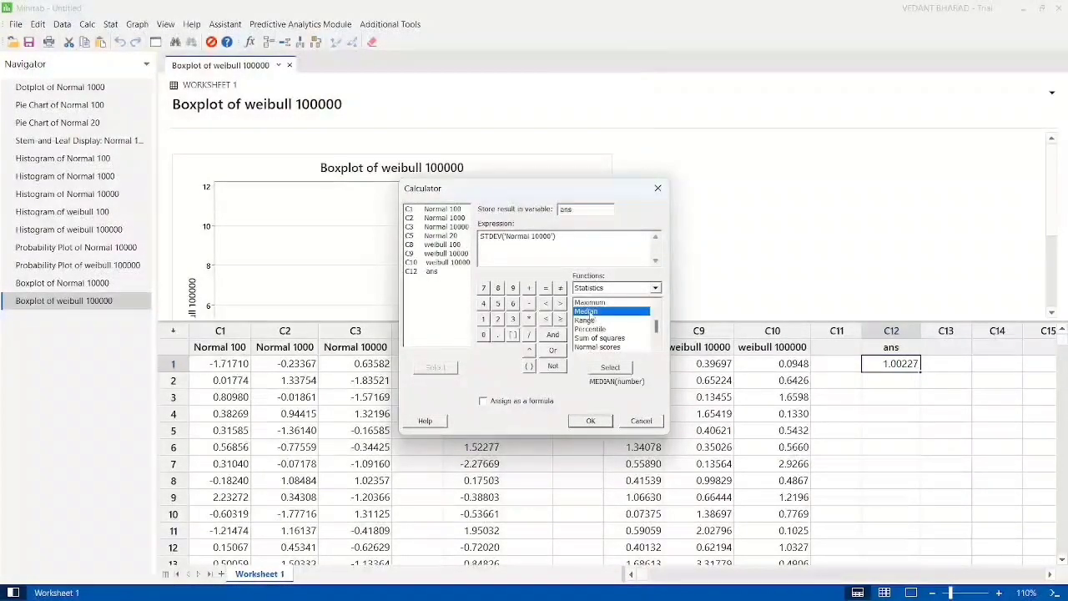
double_click(588, 313)
click(557, 237)
key(shift+Home)
key(BackSpace)
double_click(556, 237)
key(BackSpace)
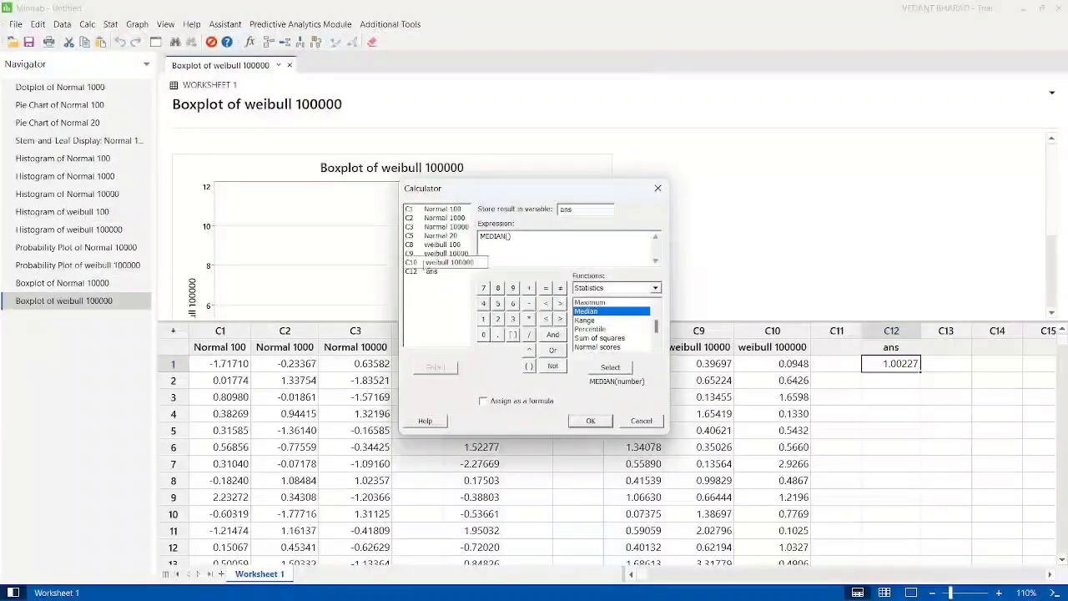
double_click(451, 240)
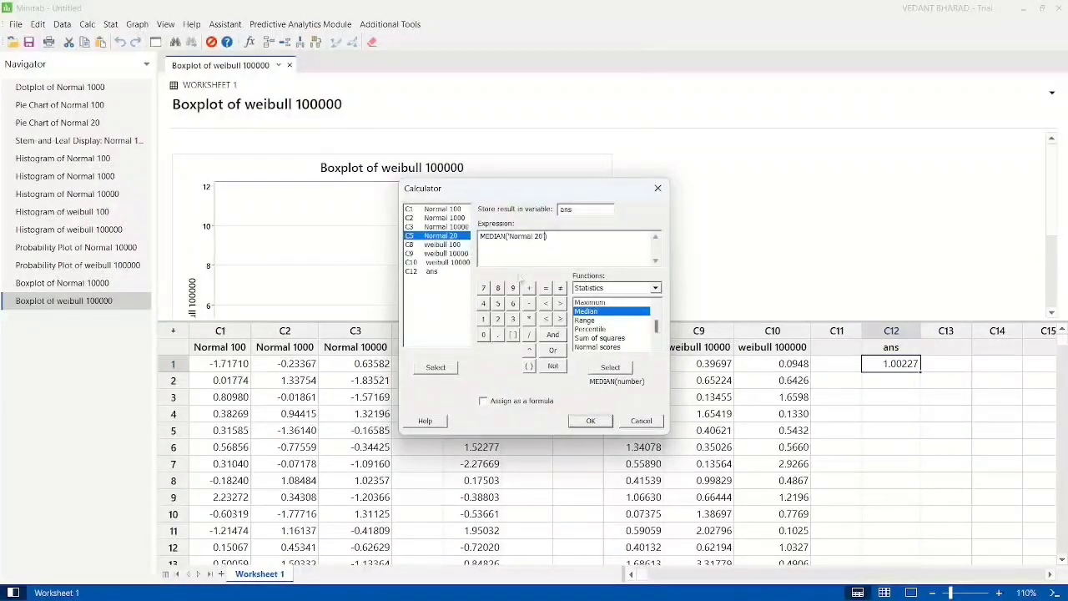
click(590, 422)
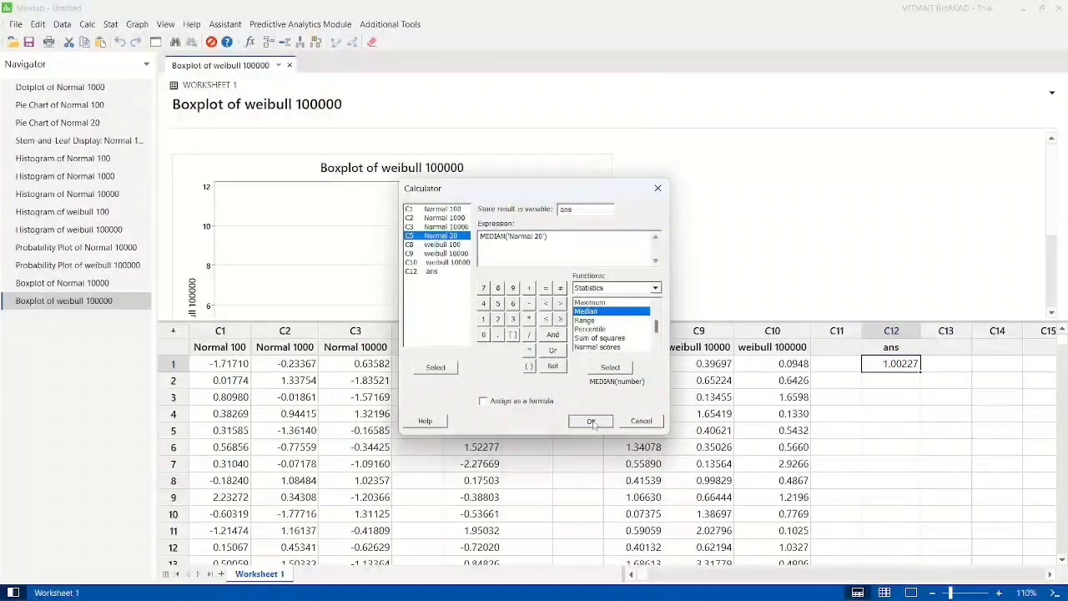